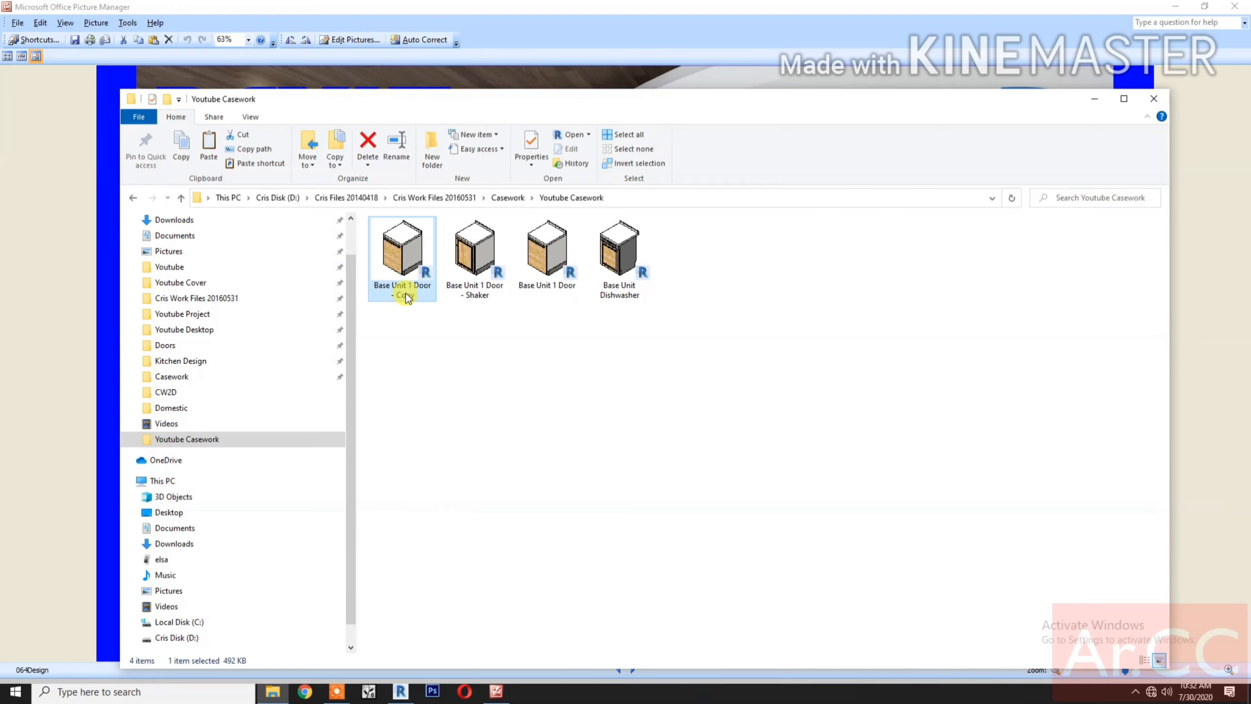
Step: Rename the copied Base Unit 1 Door family file as Base Unit 2 Drawers
click(404, 295)
click(417, 294)
key(BackSpace)
key(BackSpace)
key(BackSpace)
key(BackSpace)
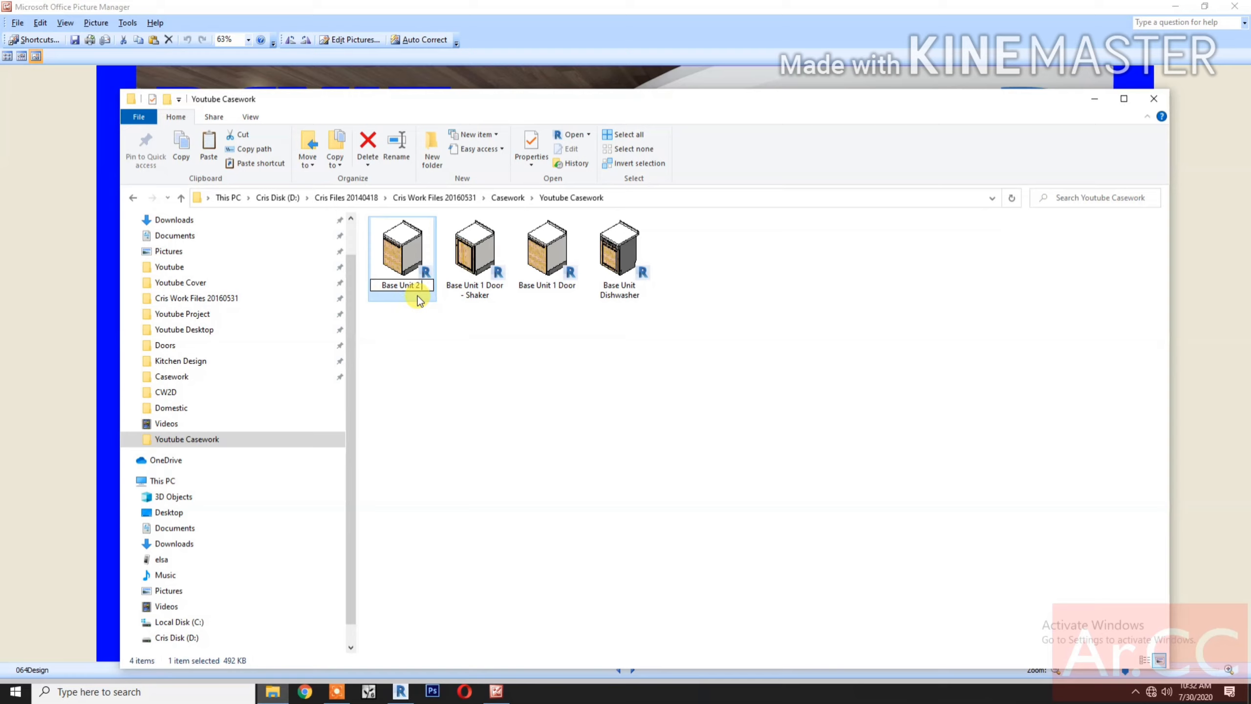
text(ers)
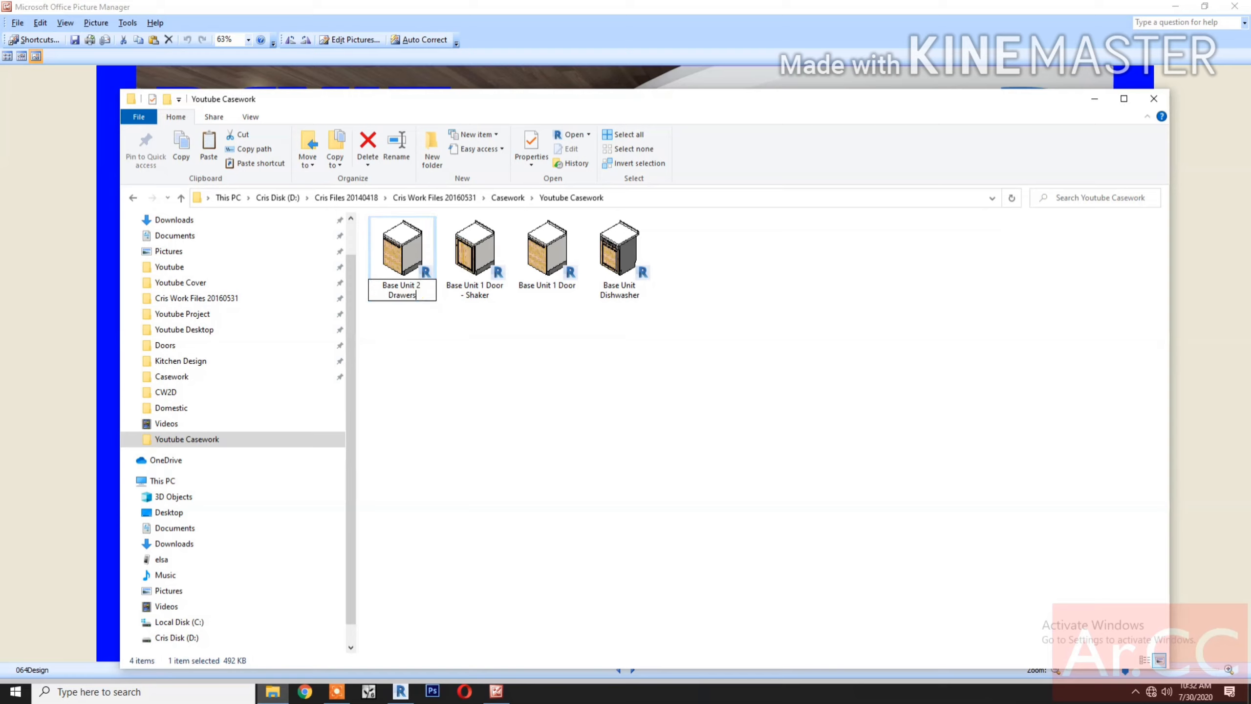
click(515, 390)
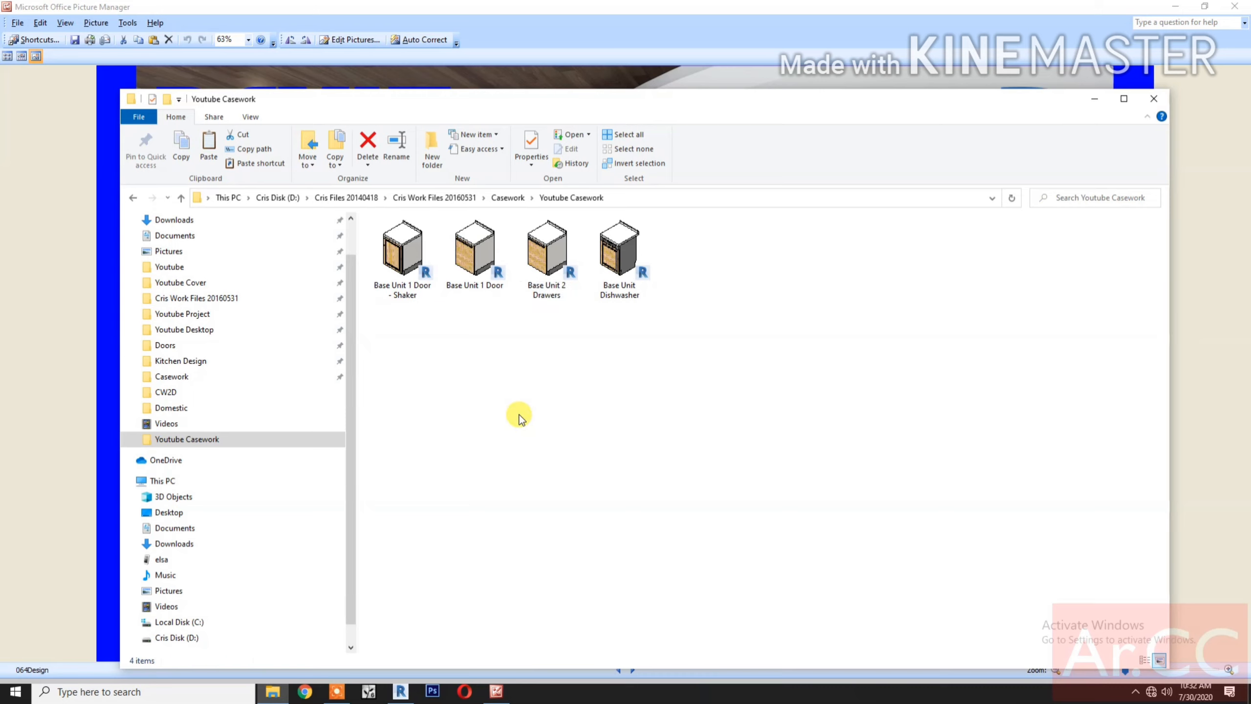
Step: Open the Base Unit 2 Drawers family in Revit and switch to its Front elevation
click(546, 259)
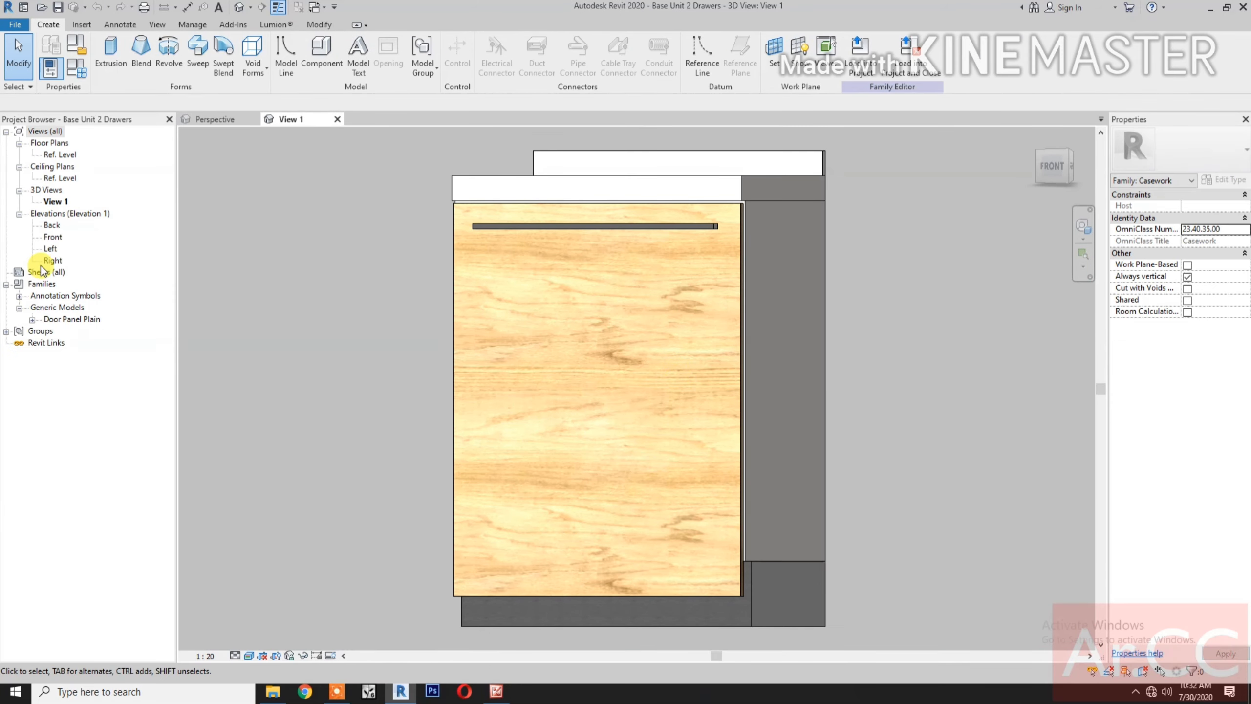
click(52, 237)
double_click(53, 237)
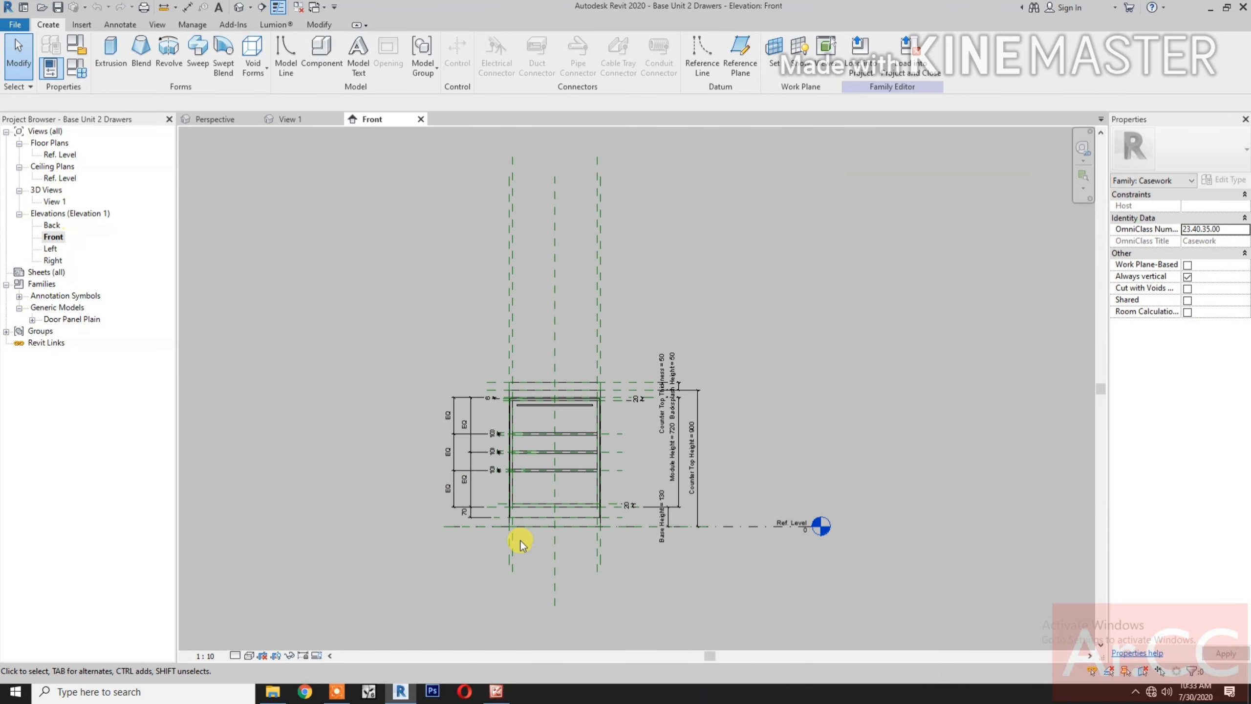
Step: Delete the shelves and intermediate reference planes inside the cabinet, along with the two leftover height dimensions beside it
scroll(556, 542, up, 3)
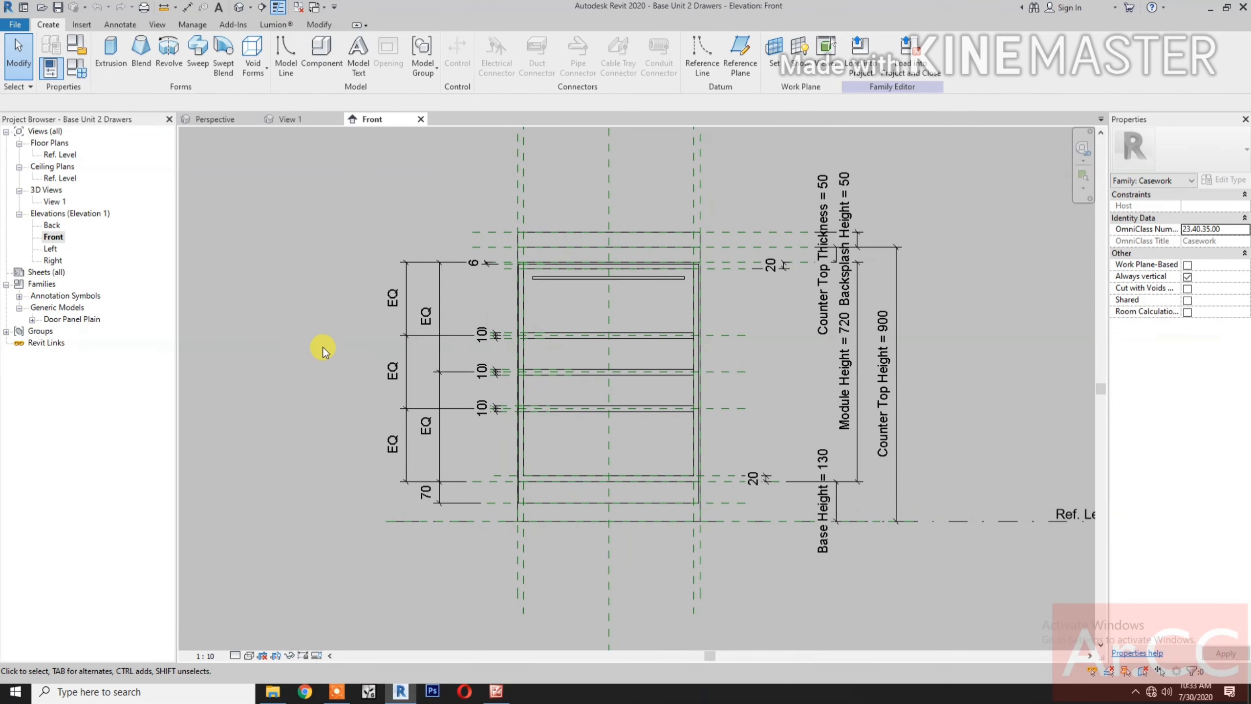
drag(334, 307, 796, 436)
key(Delete)
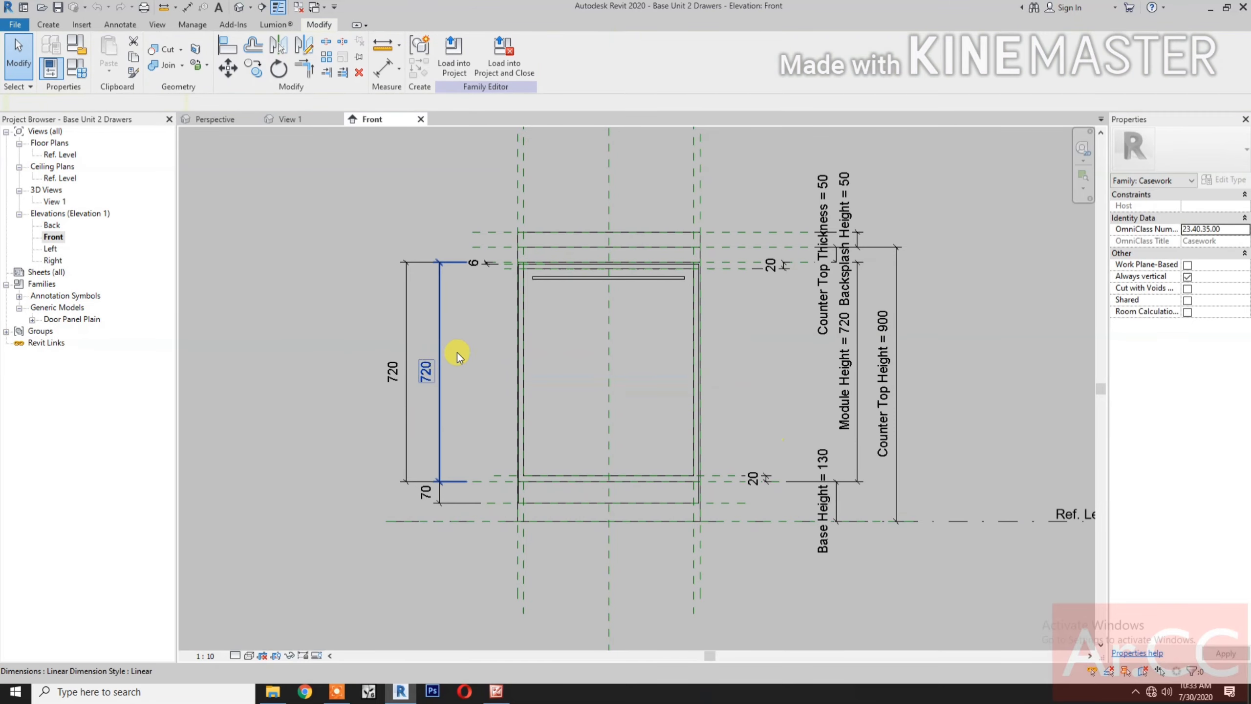
drag(466, 336, 325, 348)
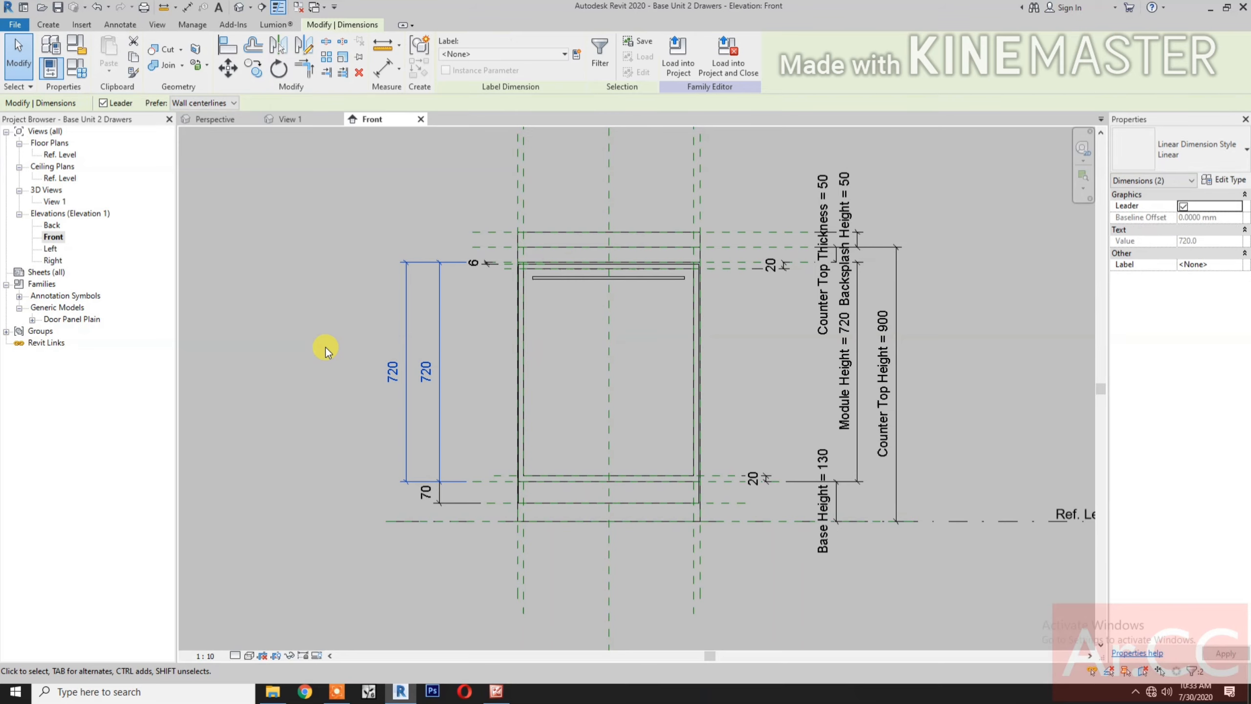
key(Delete)
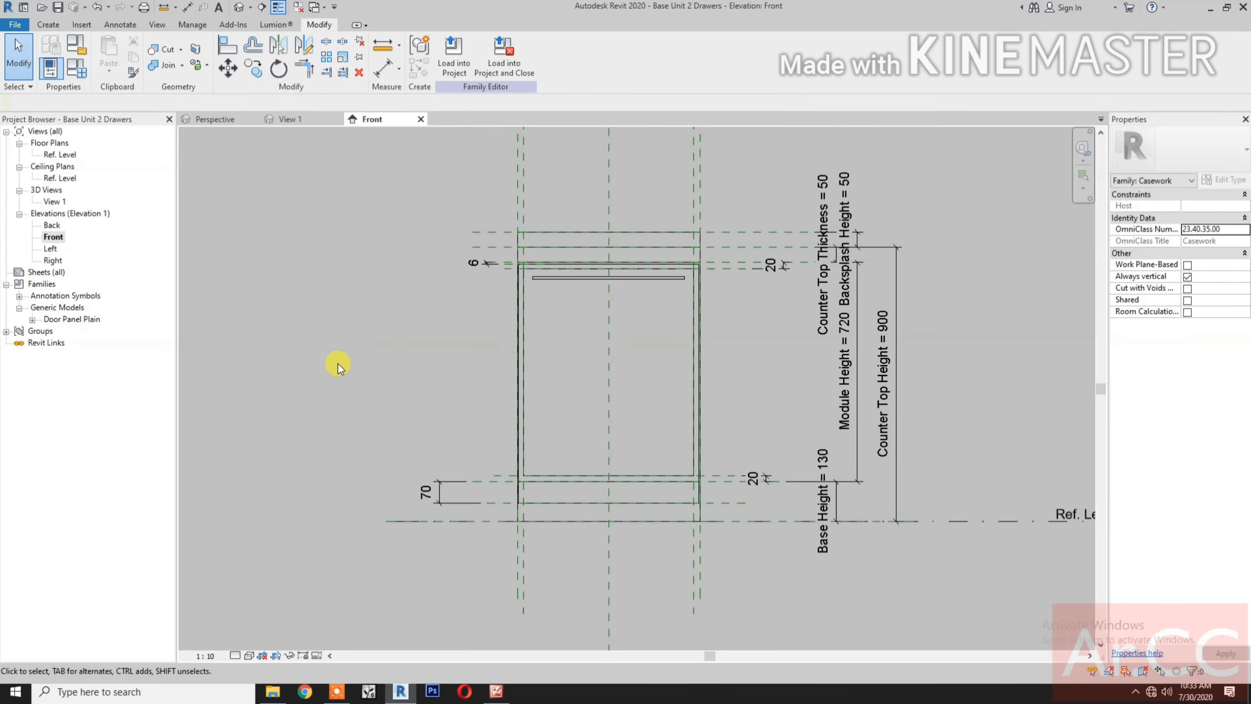
Step: Show the elevation in Realistic style and draw a horizontal reference plane across the door panel, about 320 mm below the module's top plane
click(249, 655)
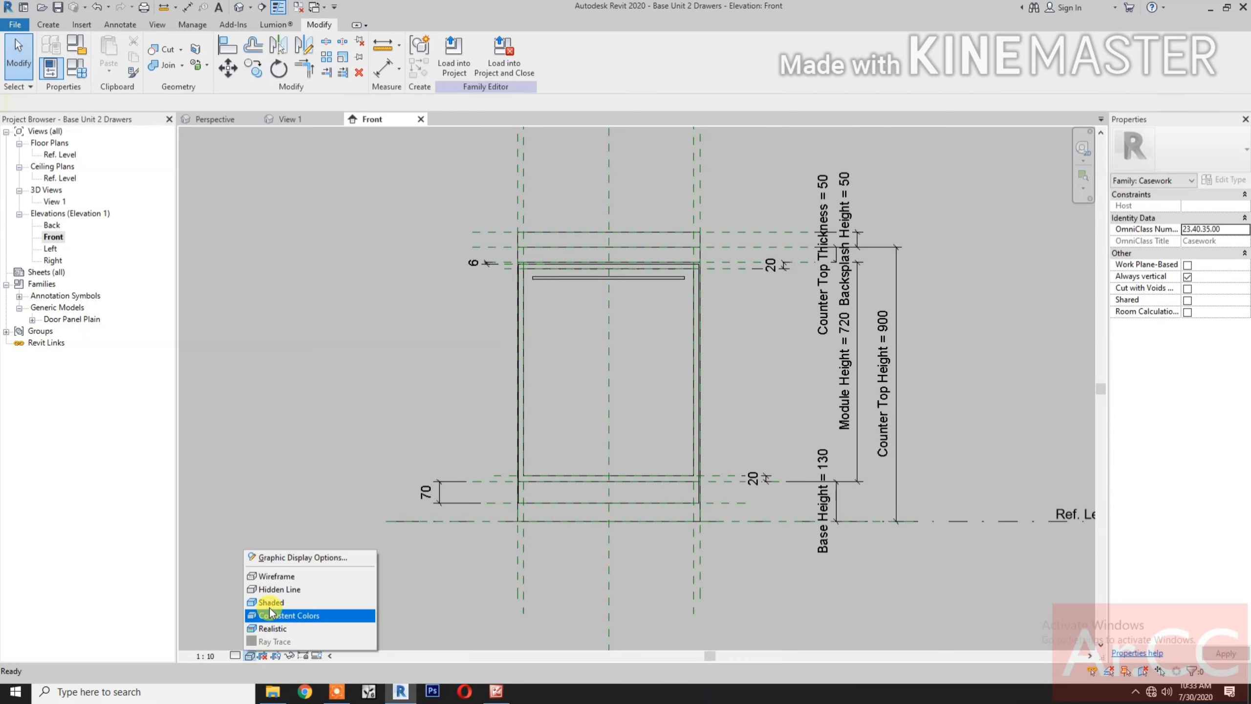
click(272, 630)
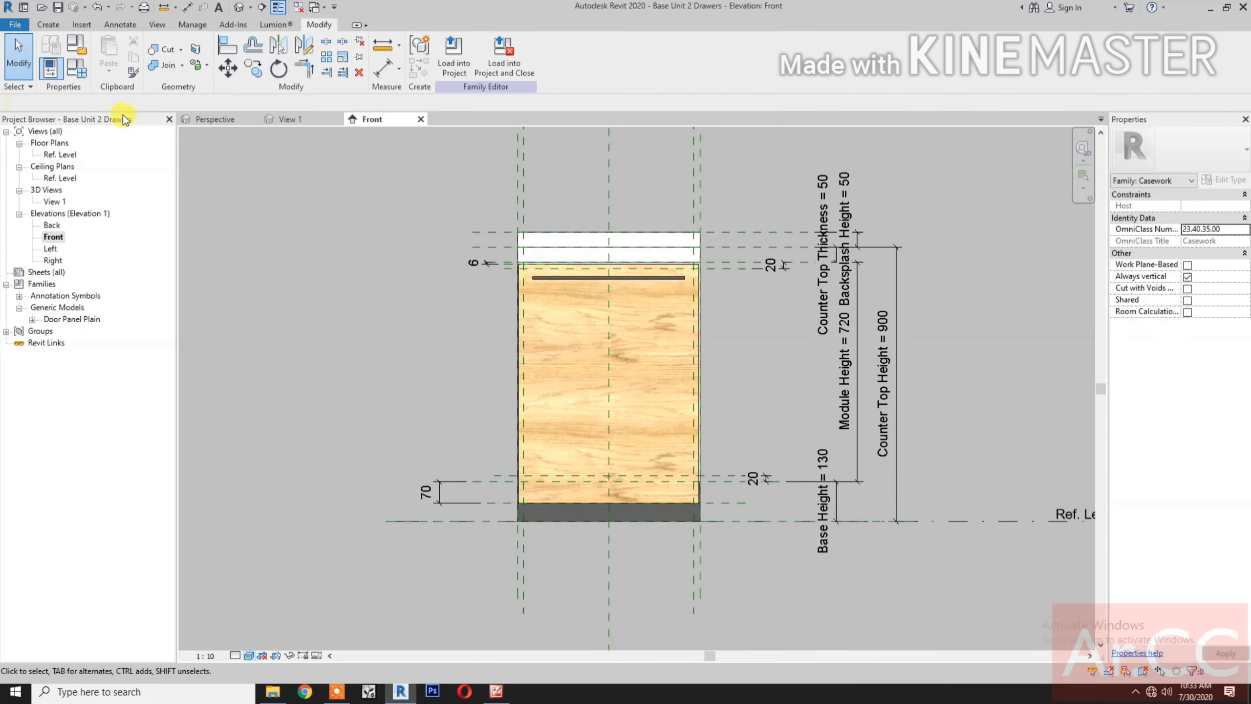
click(48, 24)
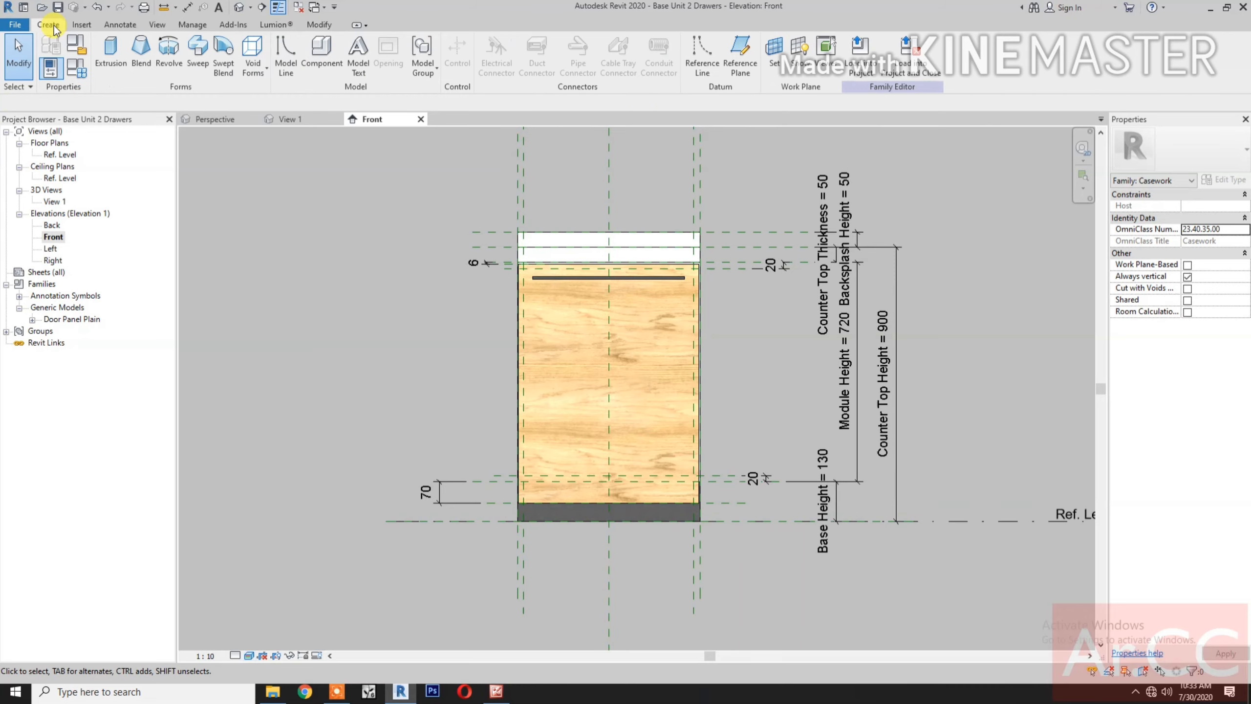
click(740, 49)
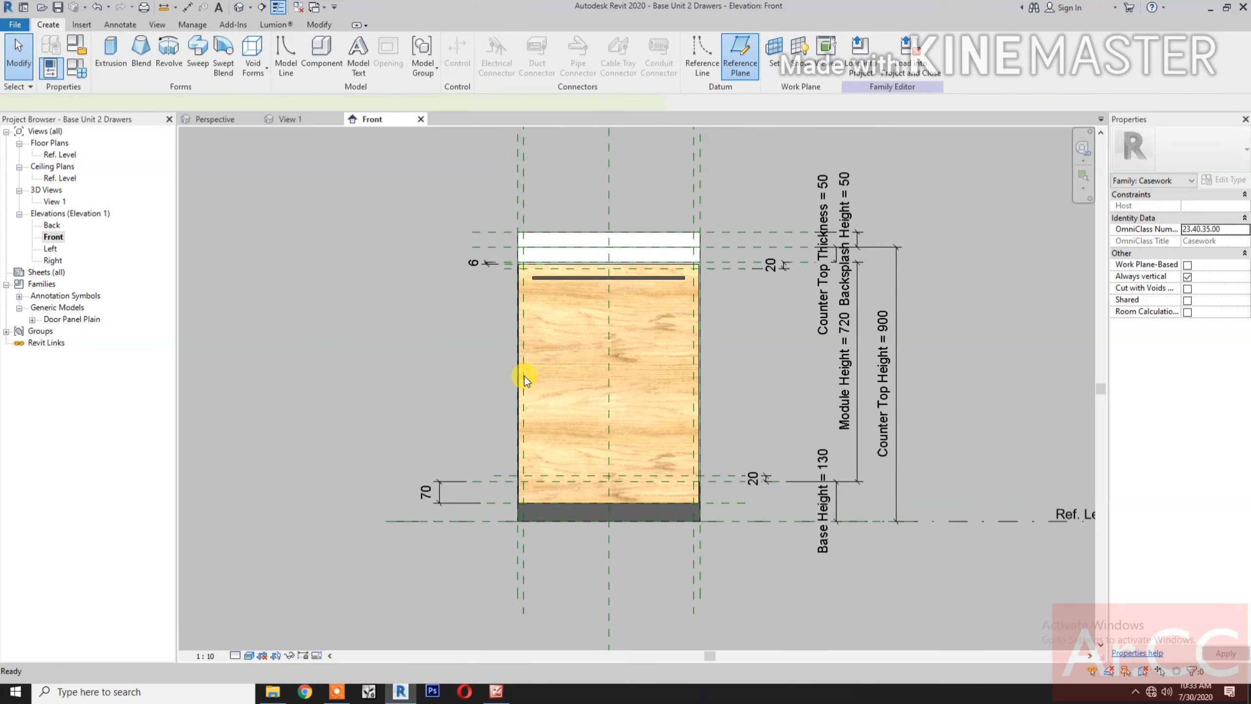
click(463, 361)
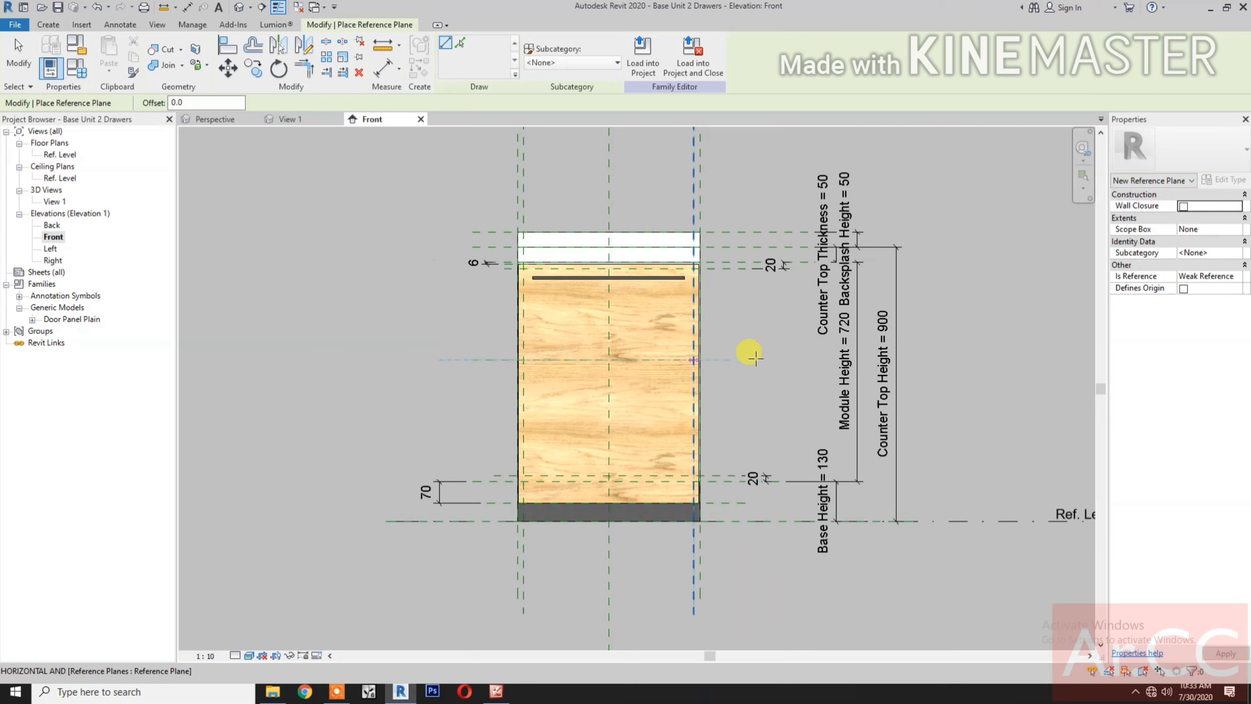
click(779, 359)
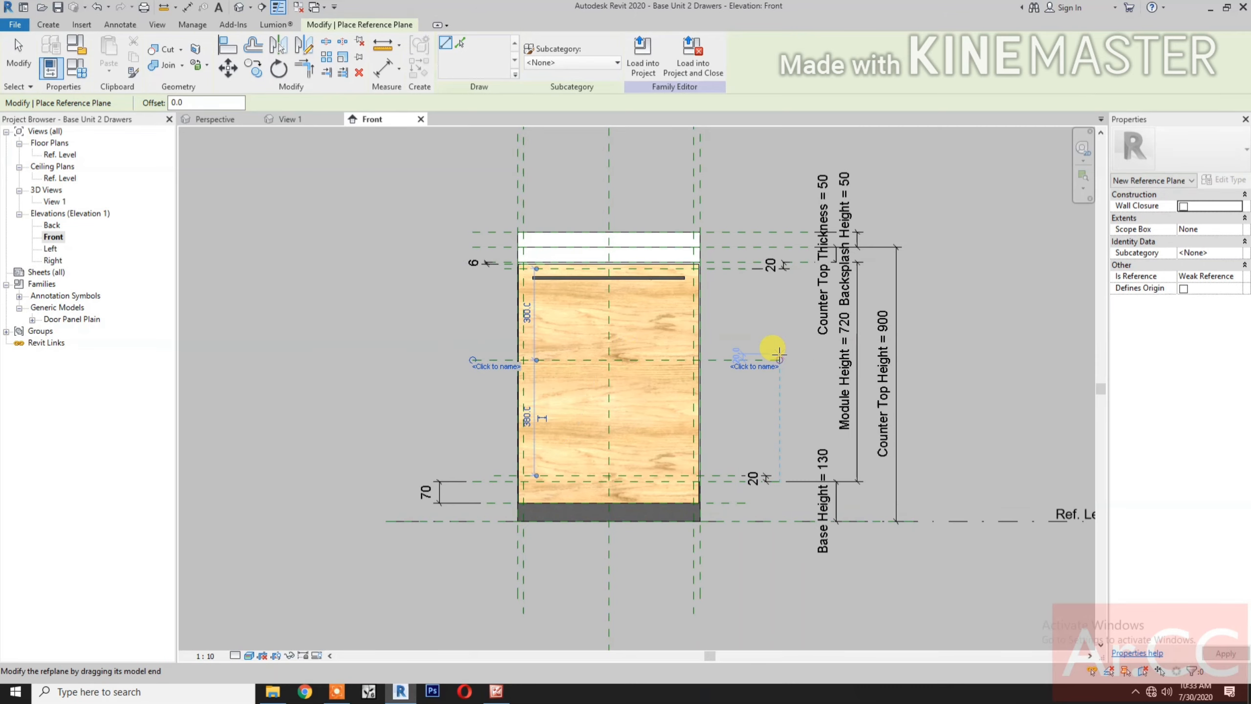
Step: Add an aligned dimension from the module's top plane to the new horizontal reference plane, placed beside the cabinet
key(i)
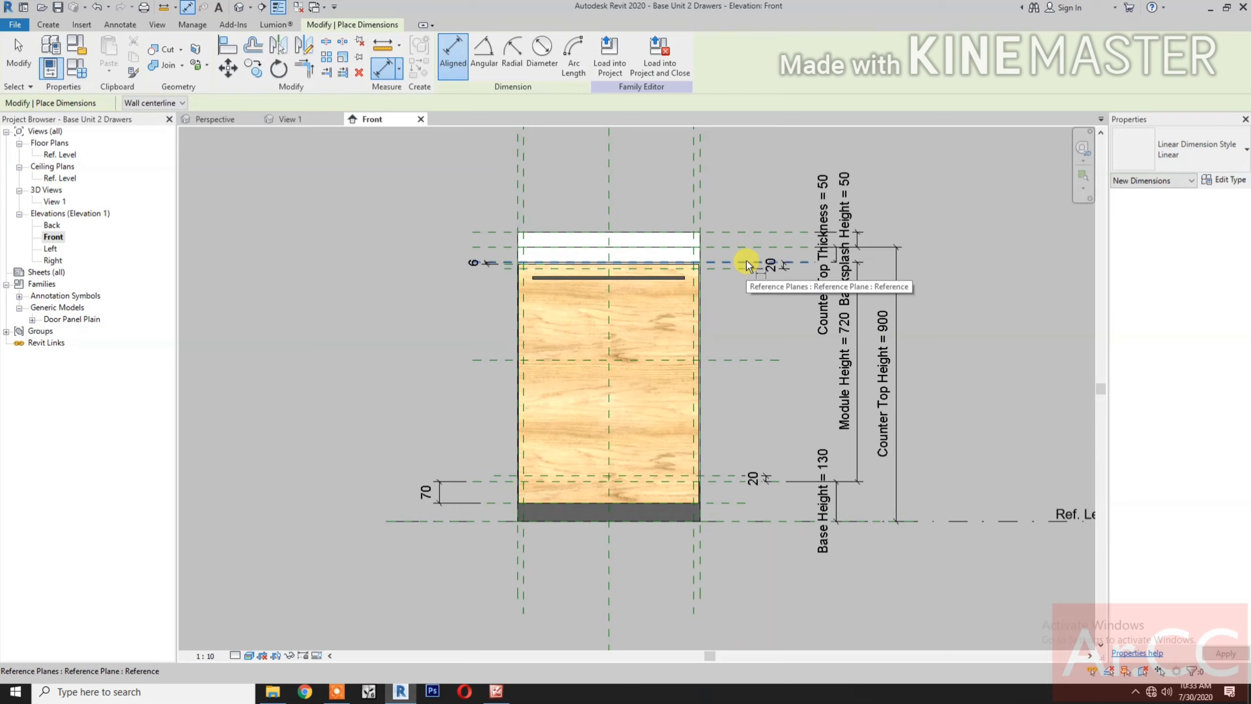
click(747, 261)
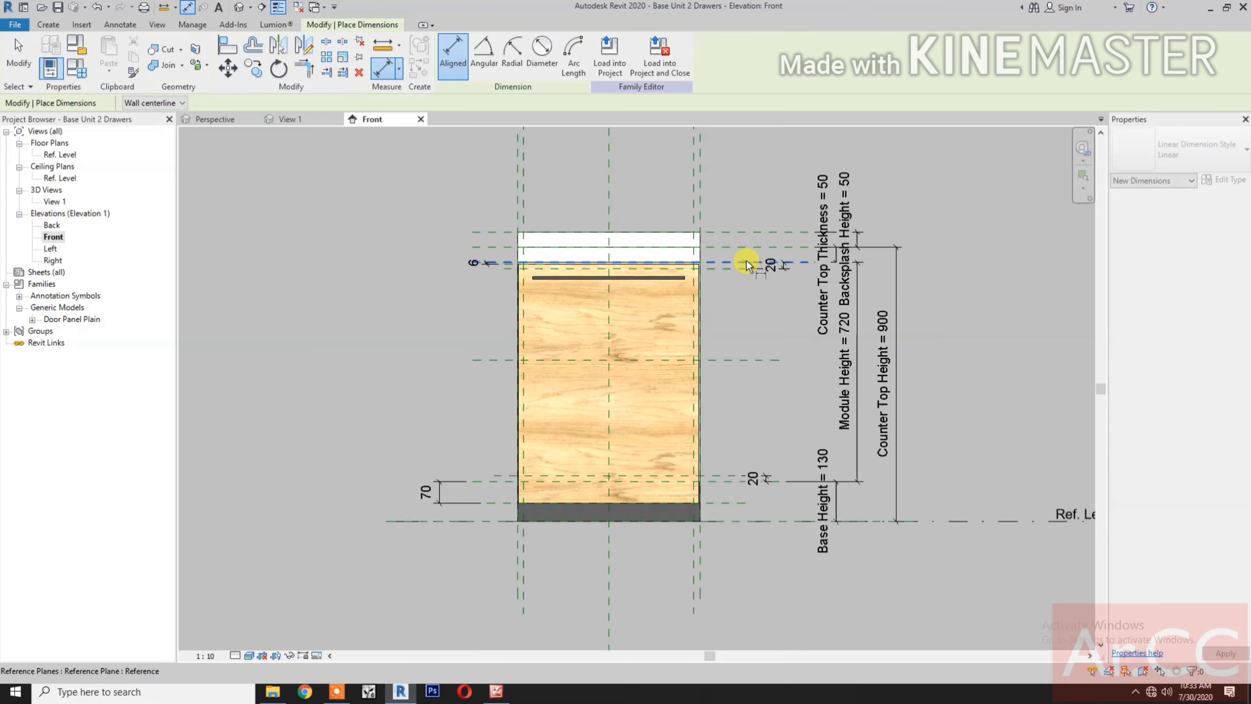
click(718, 360)
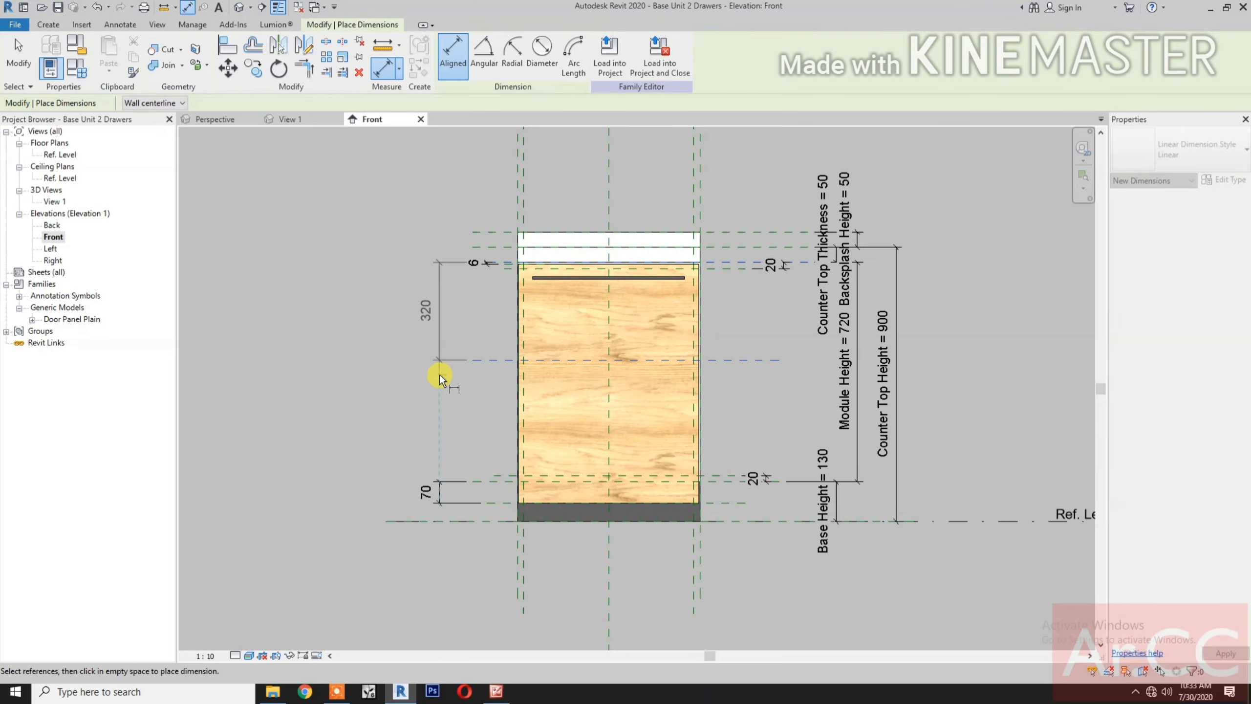
click(440, 373)
key(Escape)
key(Escape)
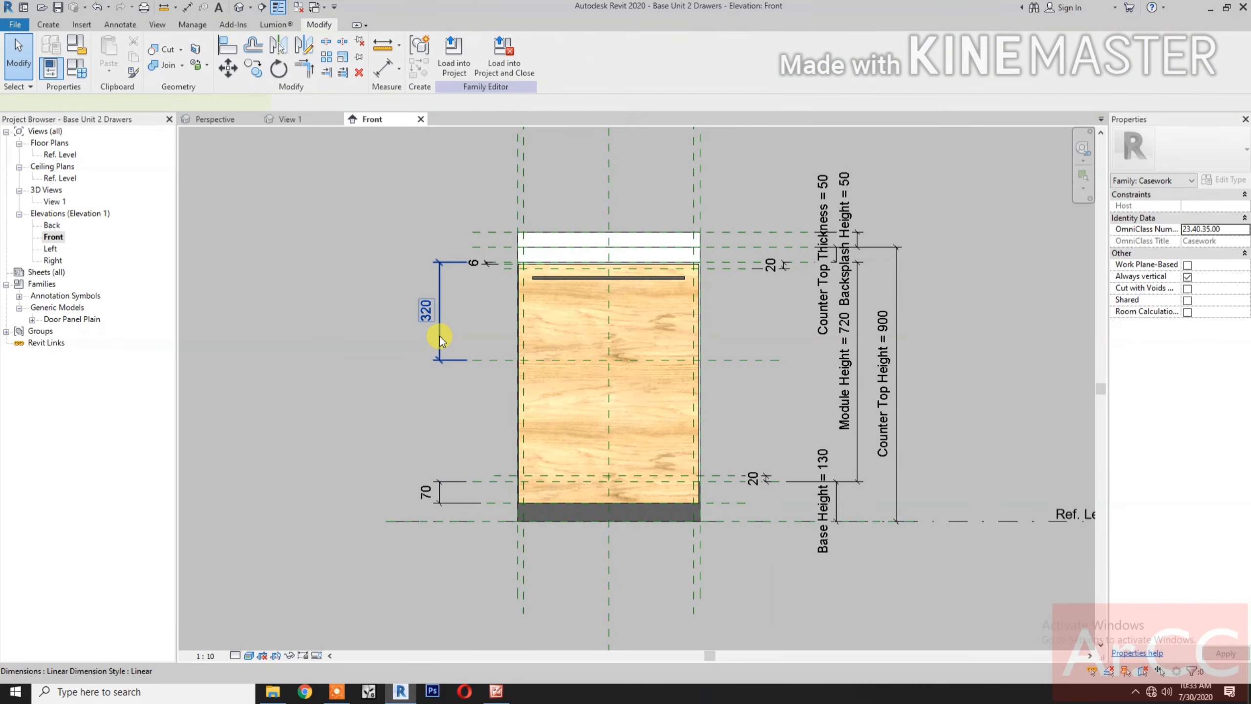
Step: Label the new dimension with a type-based family parameter named Drawer 1 Height, grouped under Dimensions
click(440, 336)
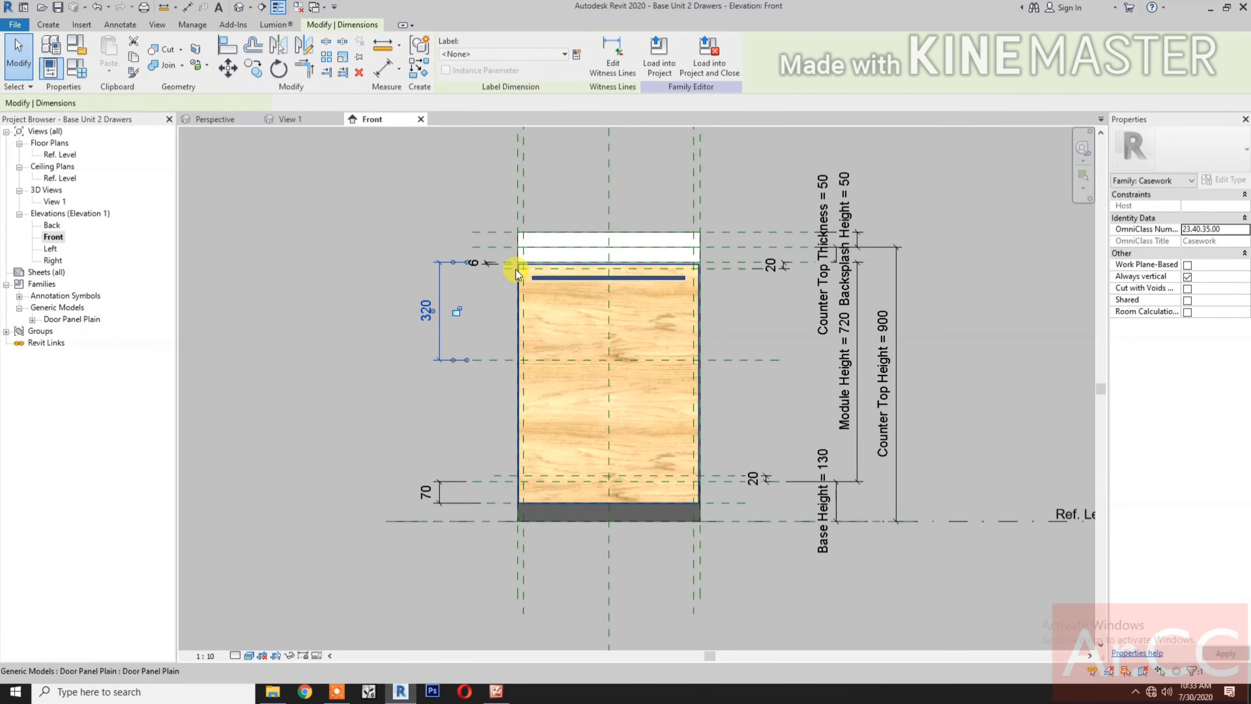
click(576, 56)
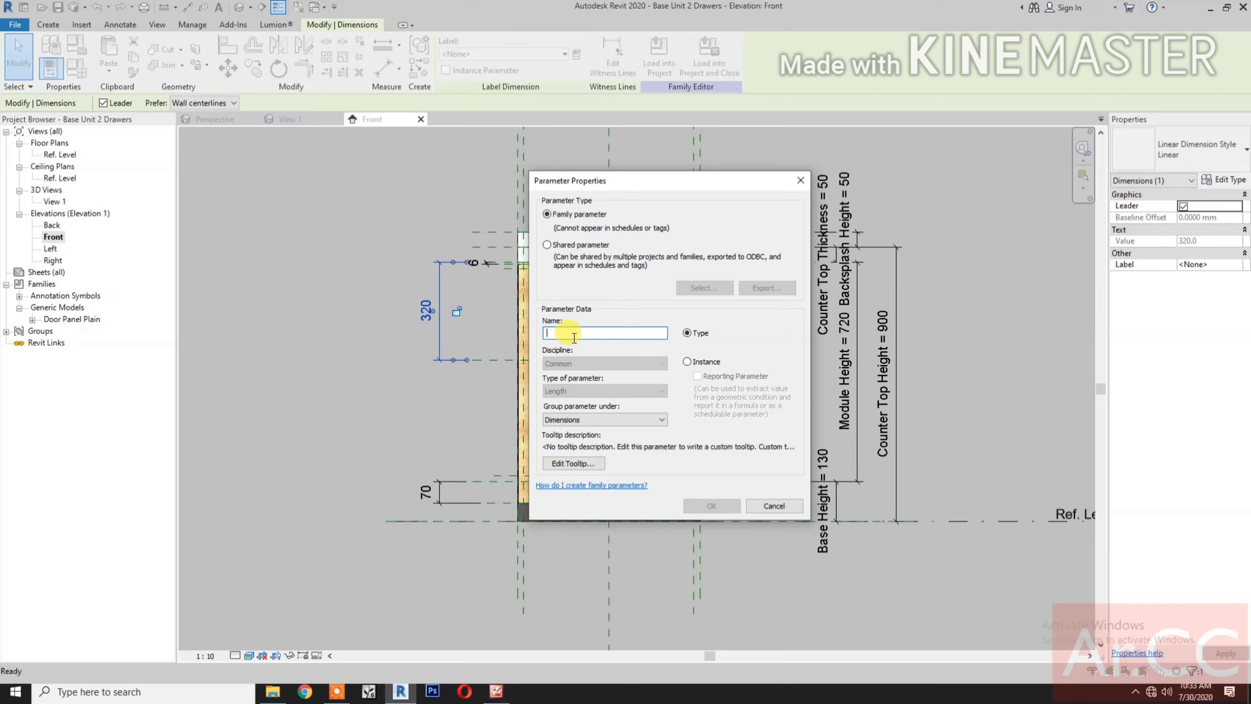
text(Drawer 1 Height)
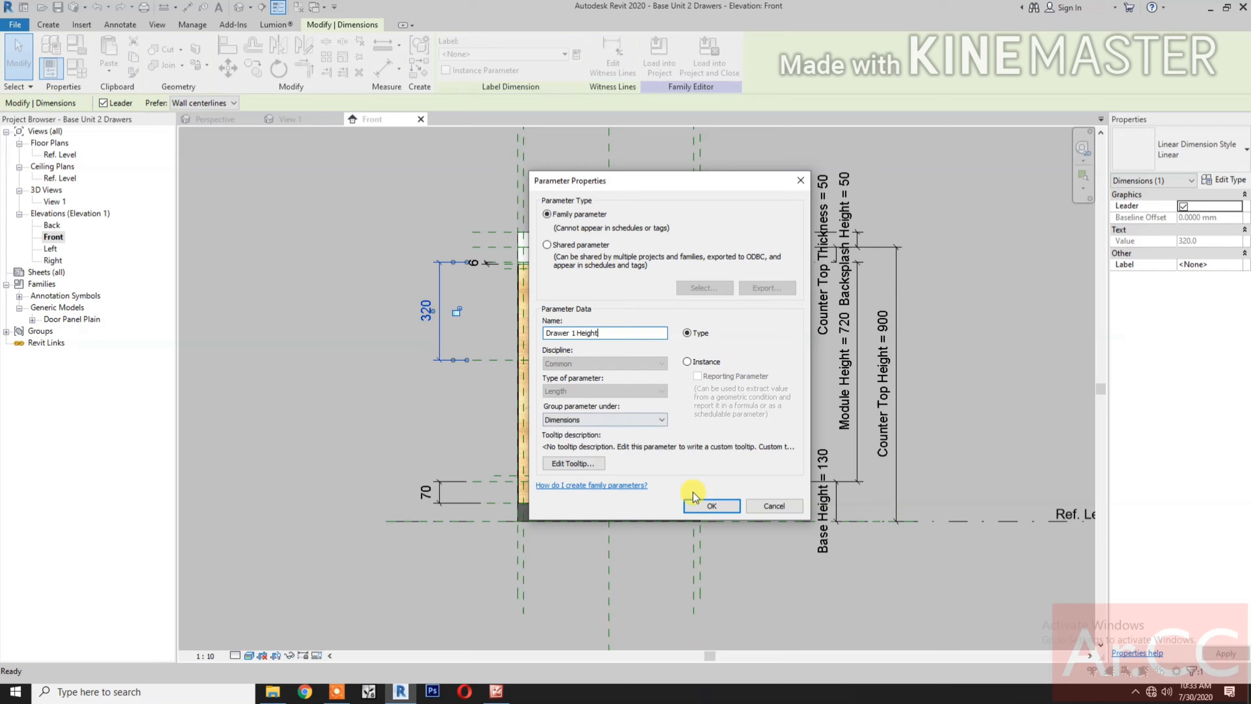
click(694, 511)
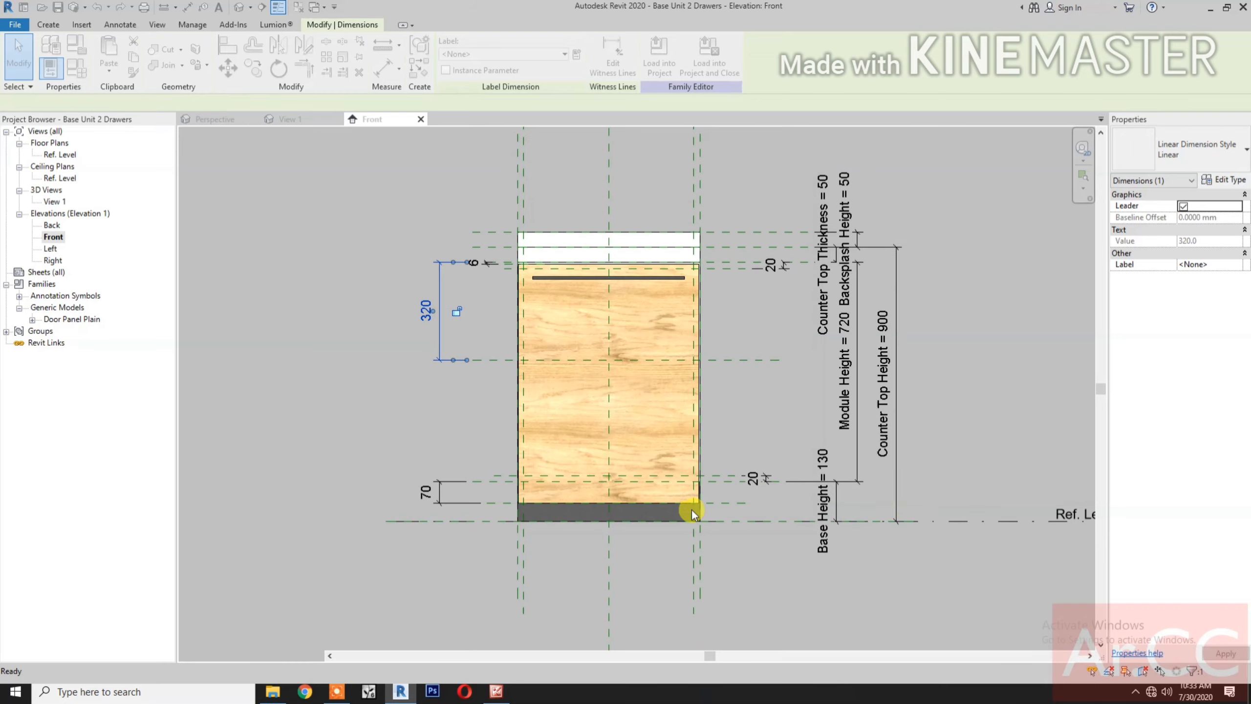
click(389, 424)
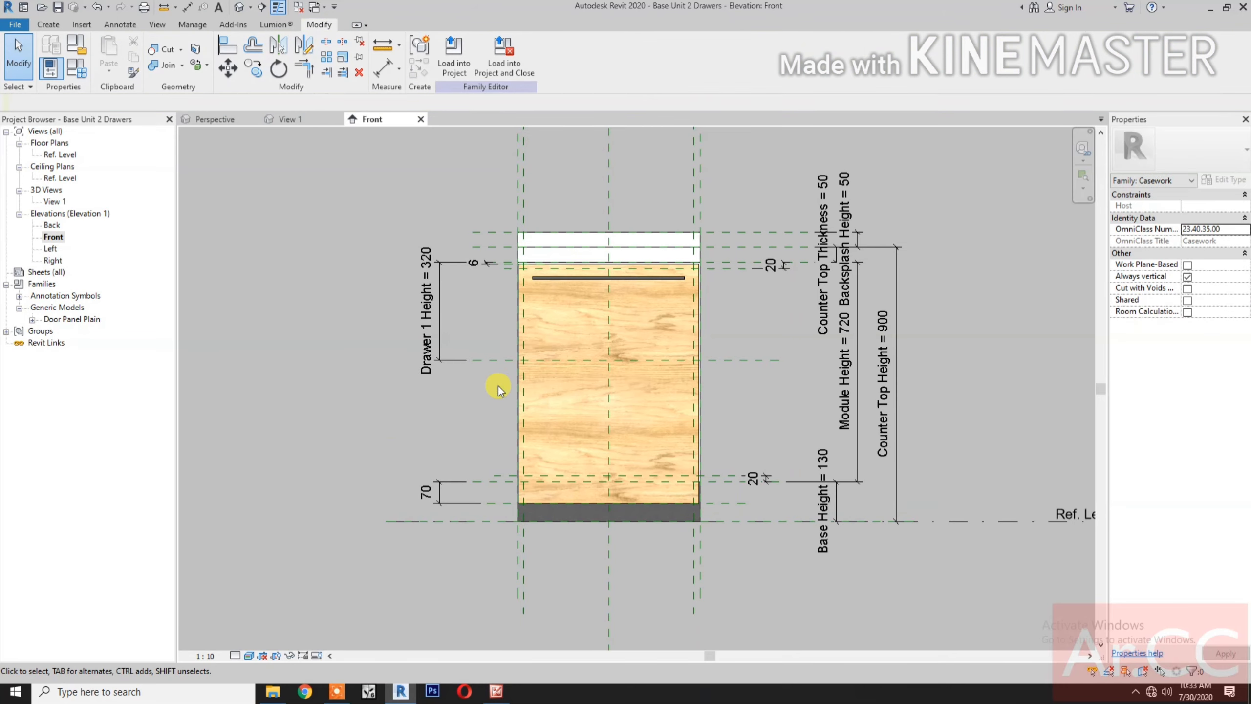
Step: Unlock the door panel's bottom edge and pull it up to shorten the panel to about 614 mm high
click(582, 282)
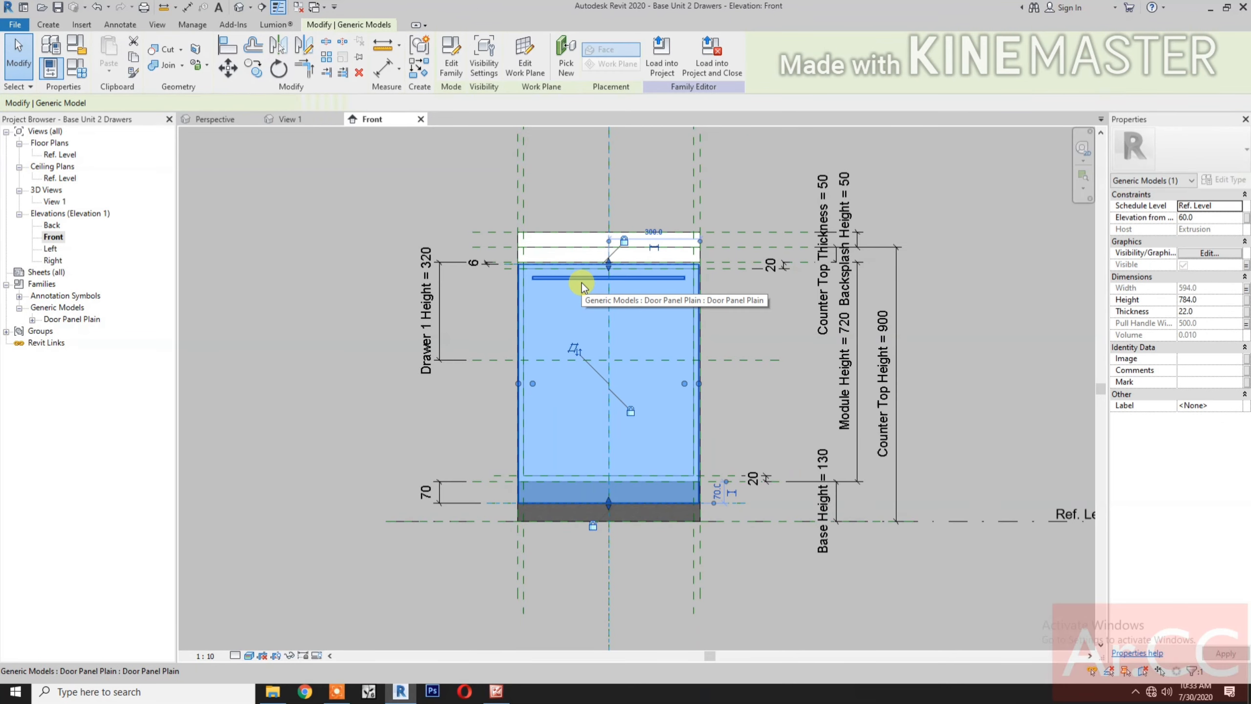
click(593, 528)
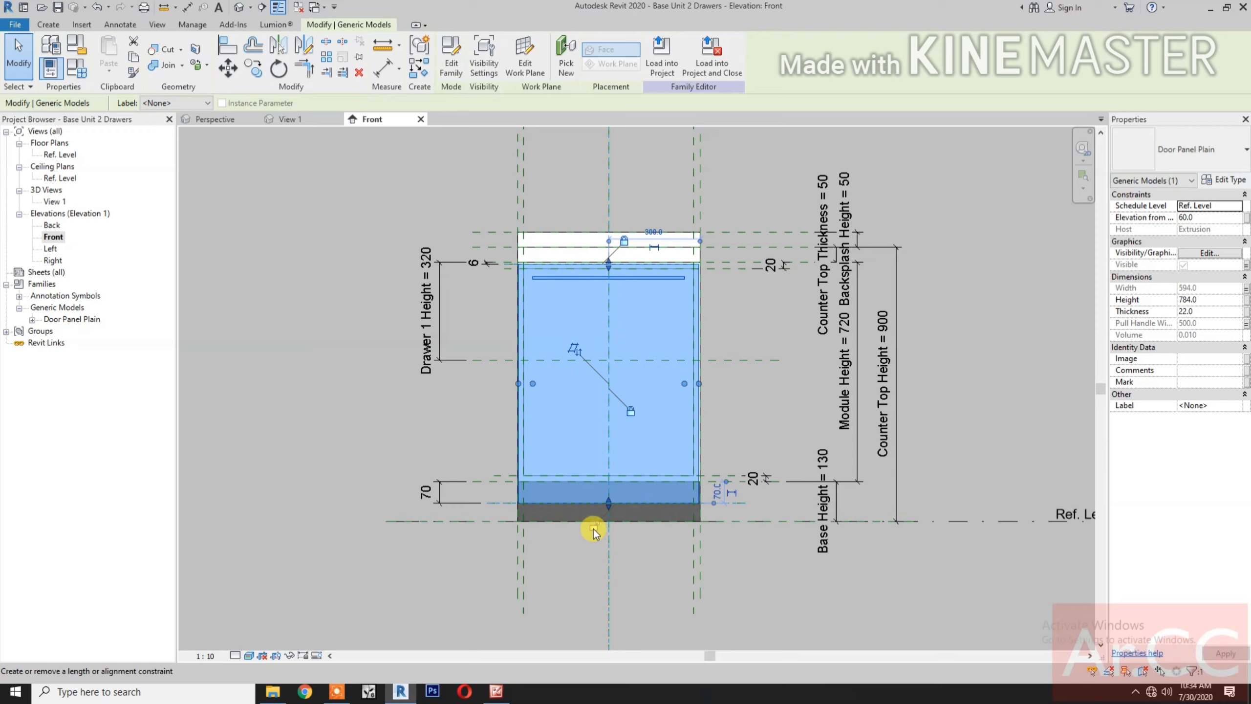
drag(607, 504, 610, 457)
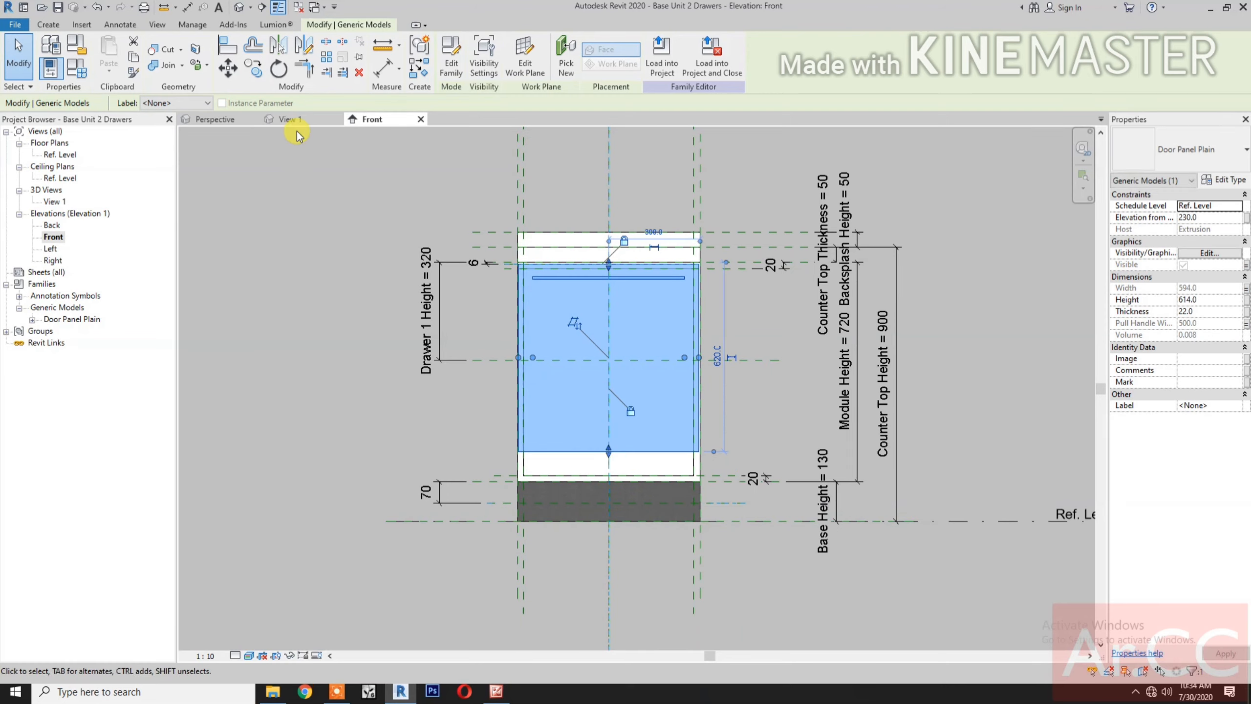
Step: Align the panel's bottom edge to the Drawer 1 Height reference plane and lock the alignment
click(230, 48)
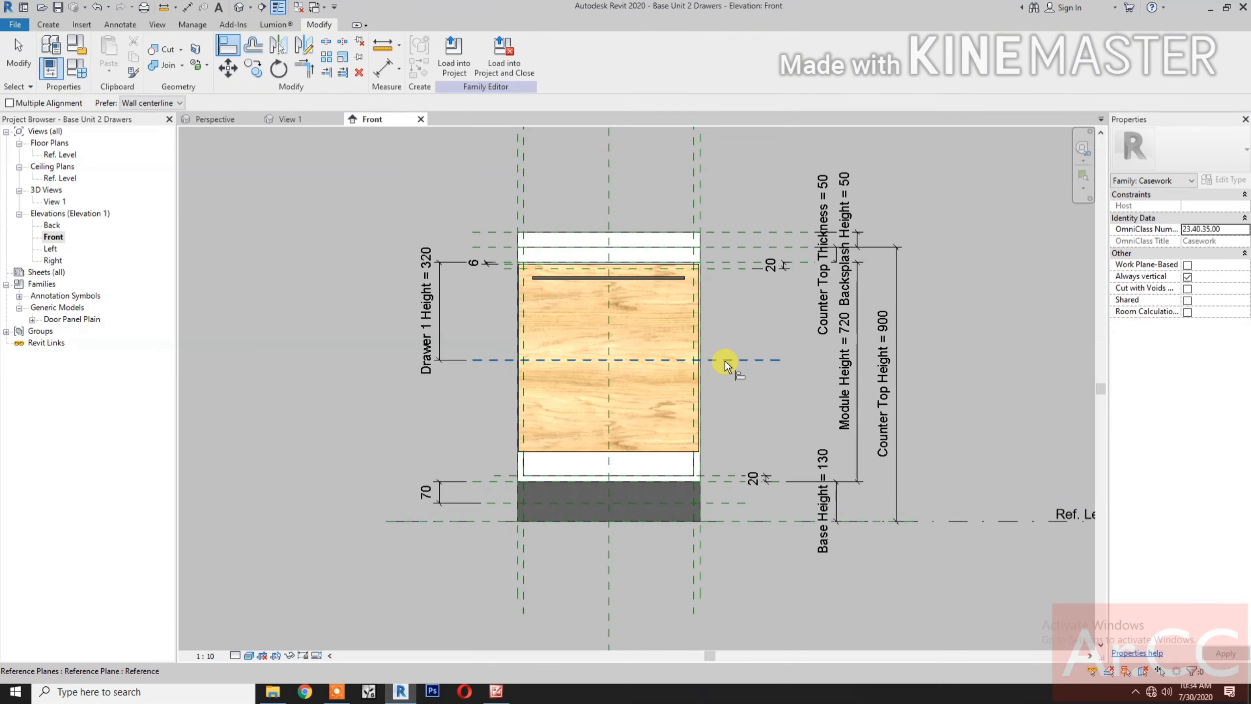
click(725, 359)
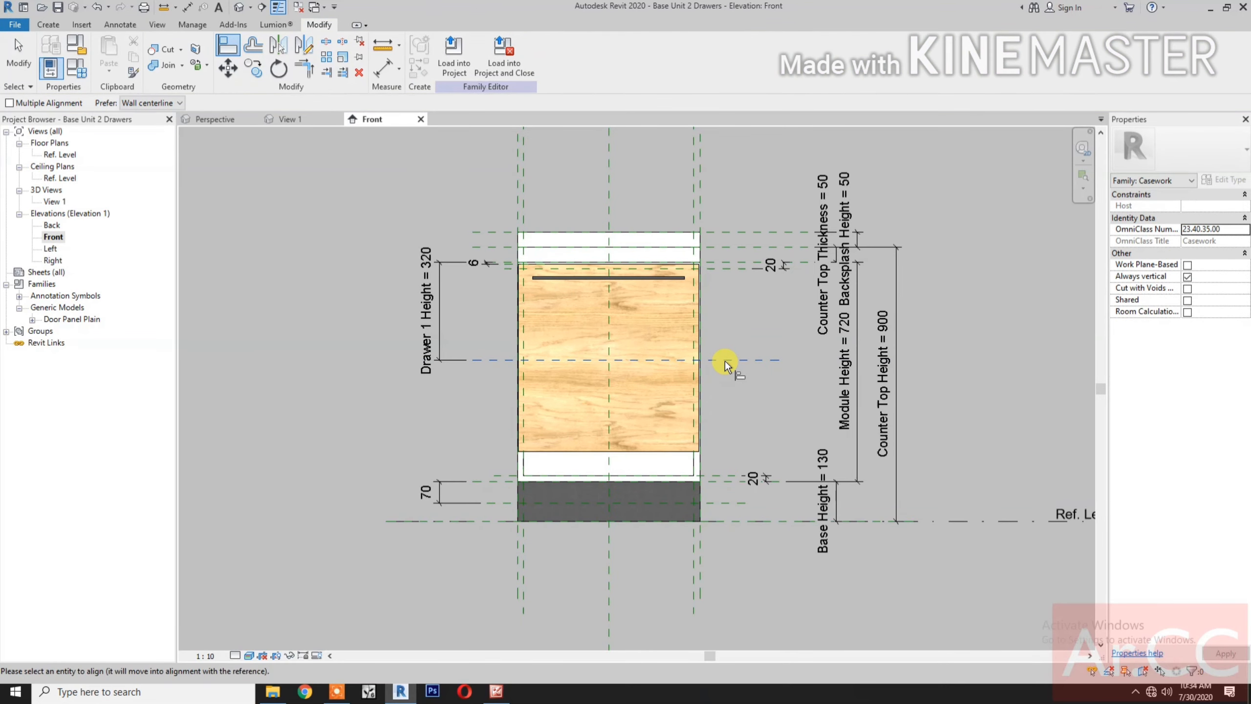
click(659, 452)
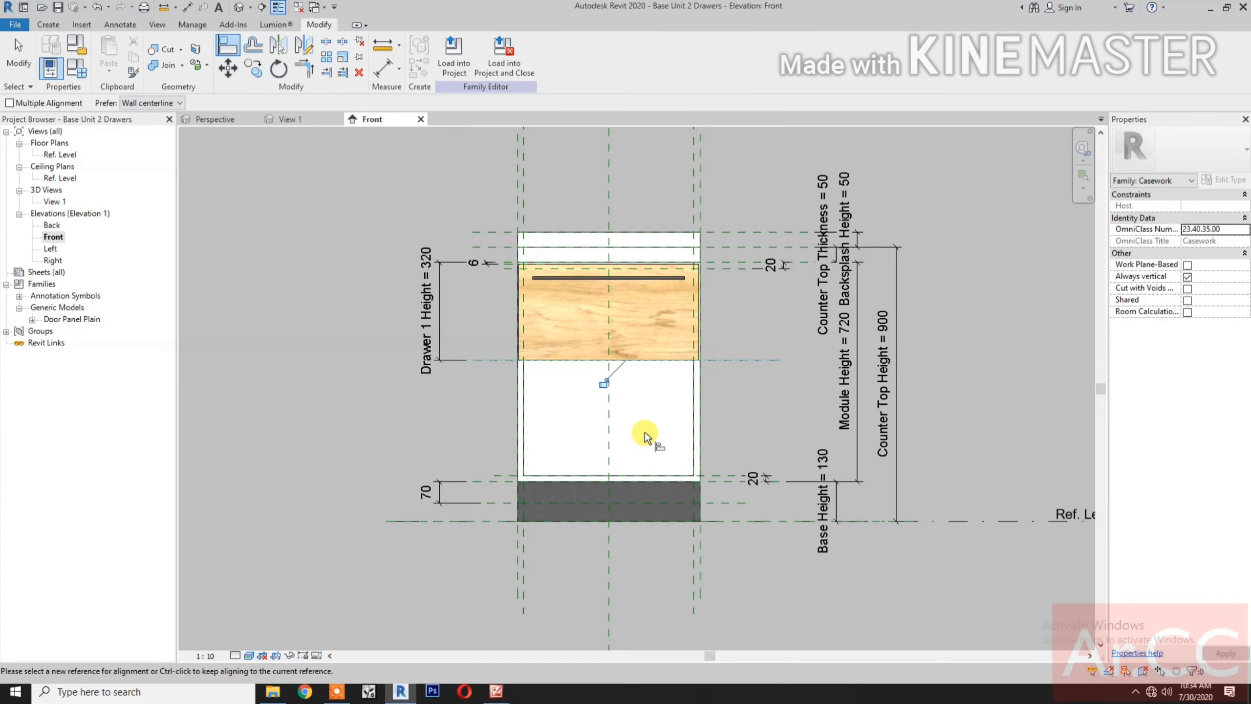
click(601, 385)
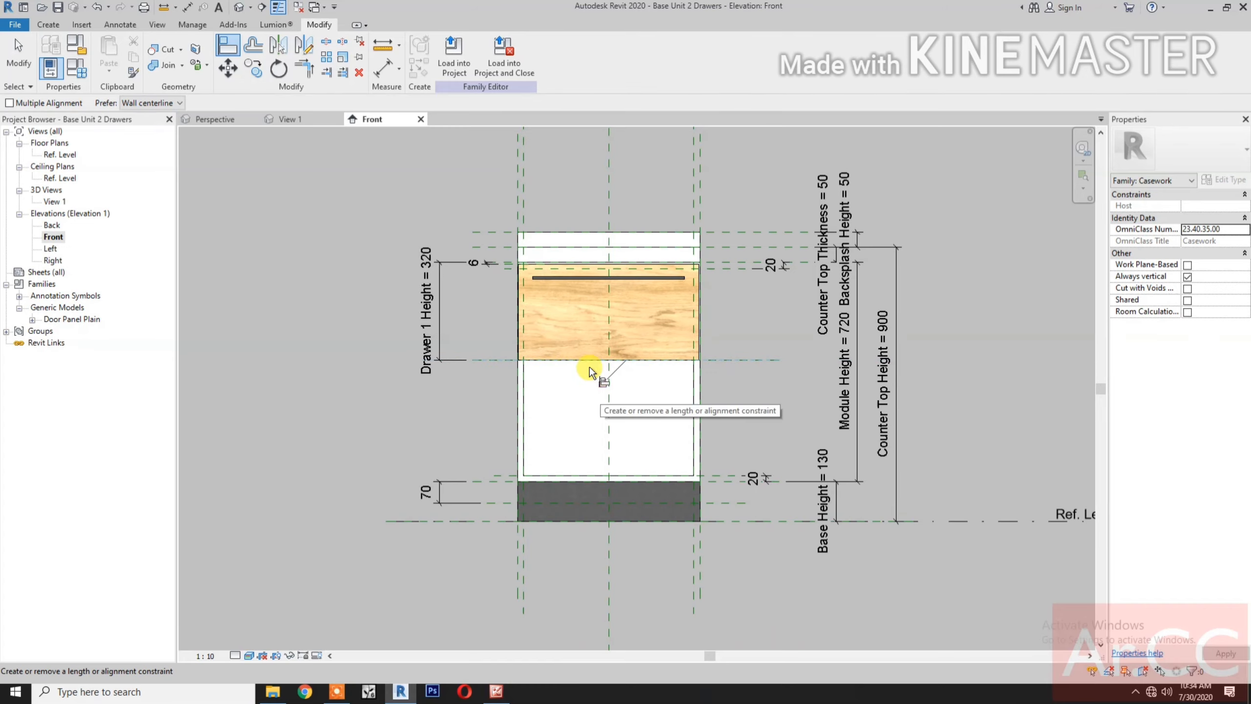
Step: Draw a short horizontal reference plane about 25 mm below the upper drawer front's bottom plane
click(50, 24)
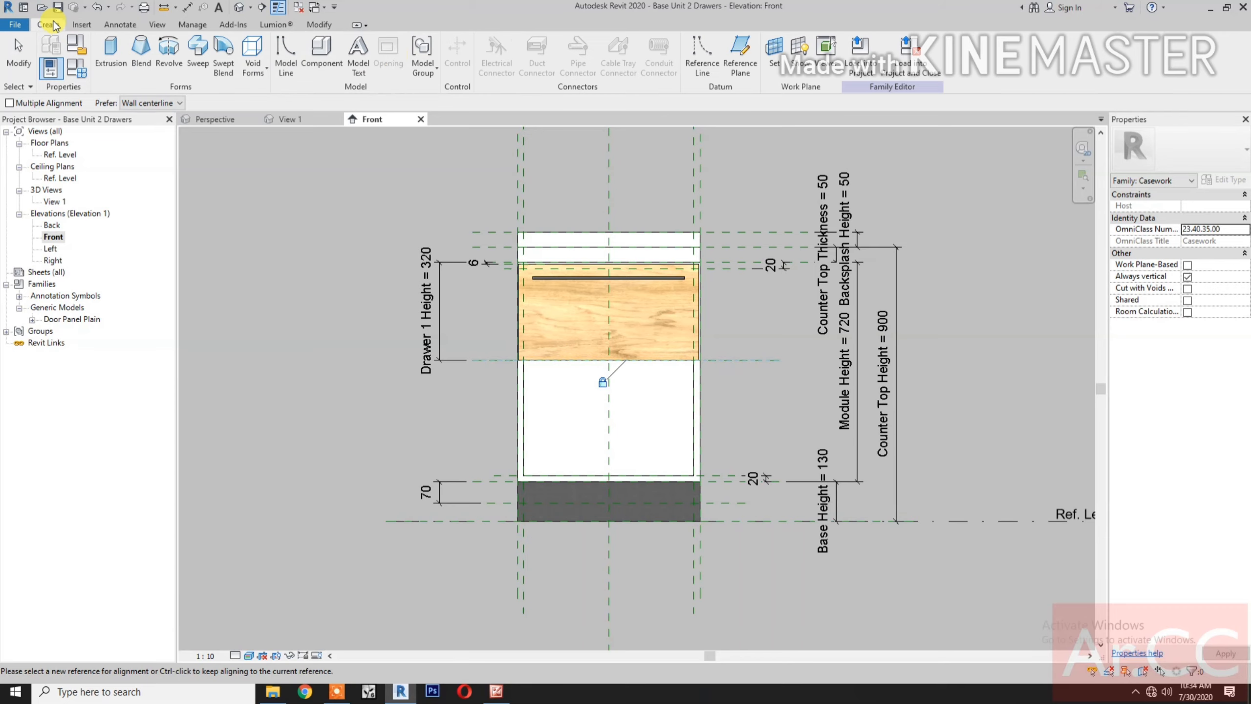
click(740, 54)
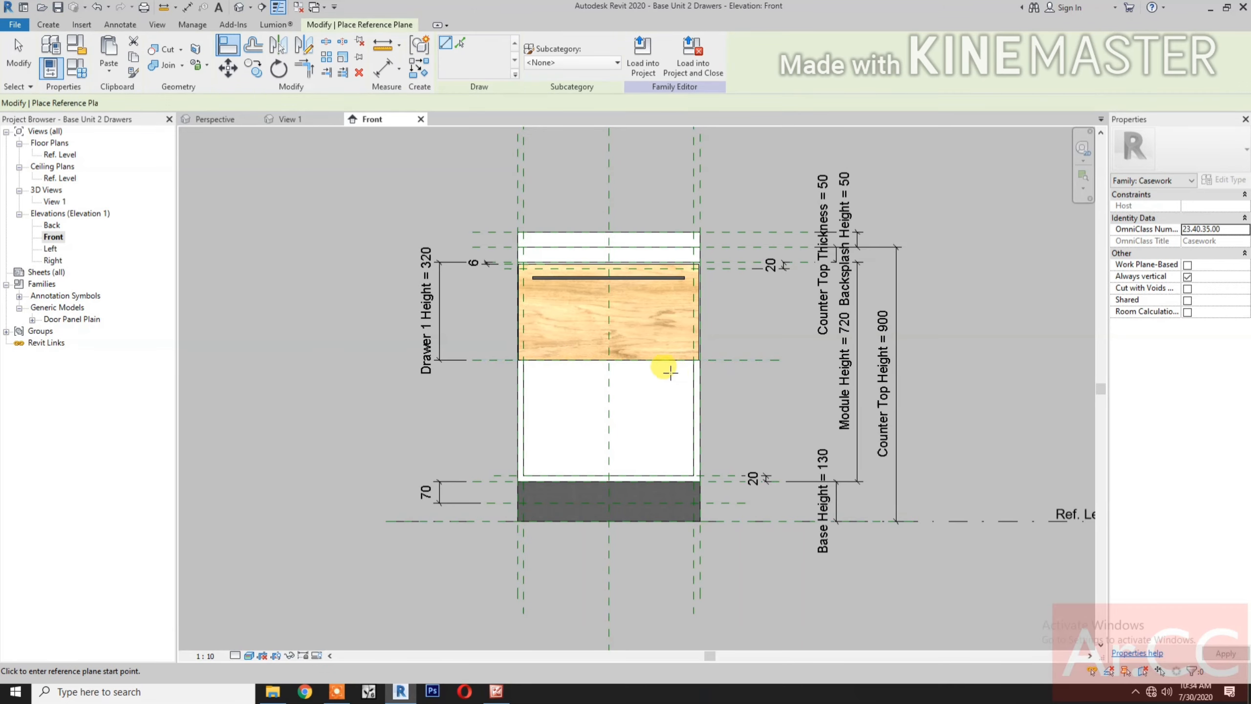
click(774, 367)
Step: Add an aligned dimension between the new short reference plane and the Drawer 1 bottom reference plane
key(d)
key(i)
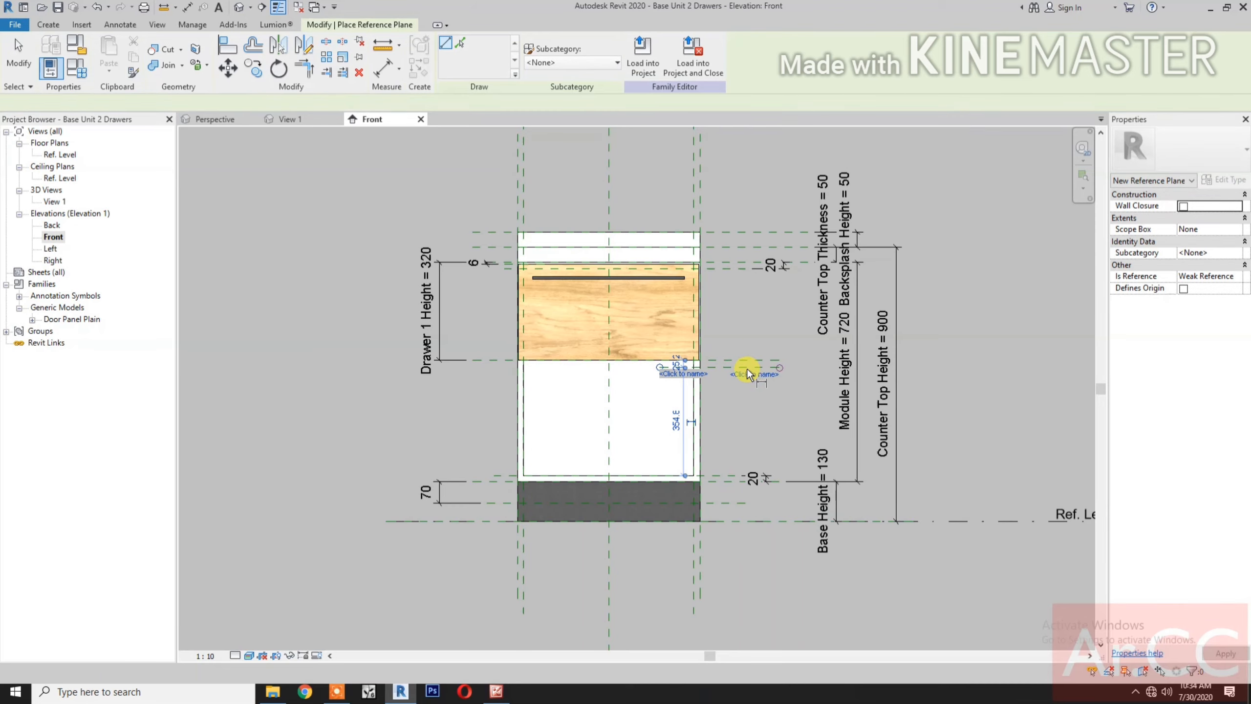
click(746, 367)
click(747, 361)
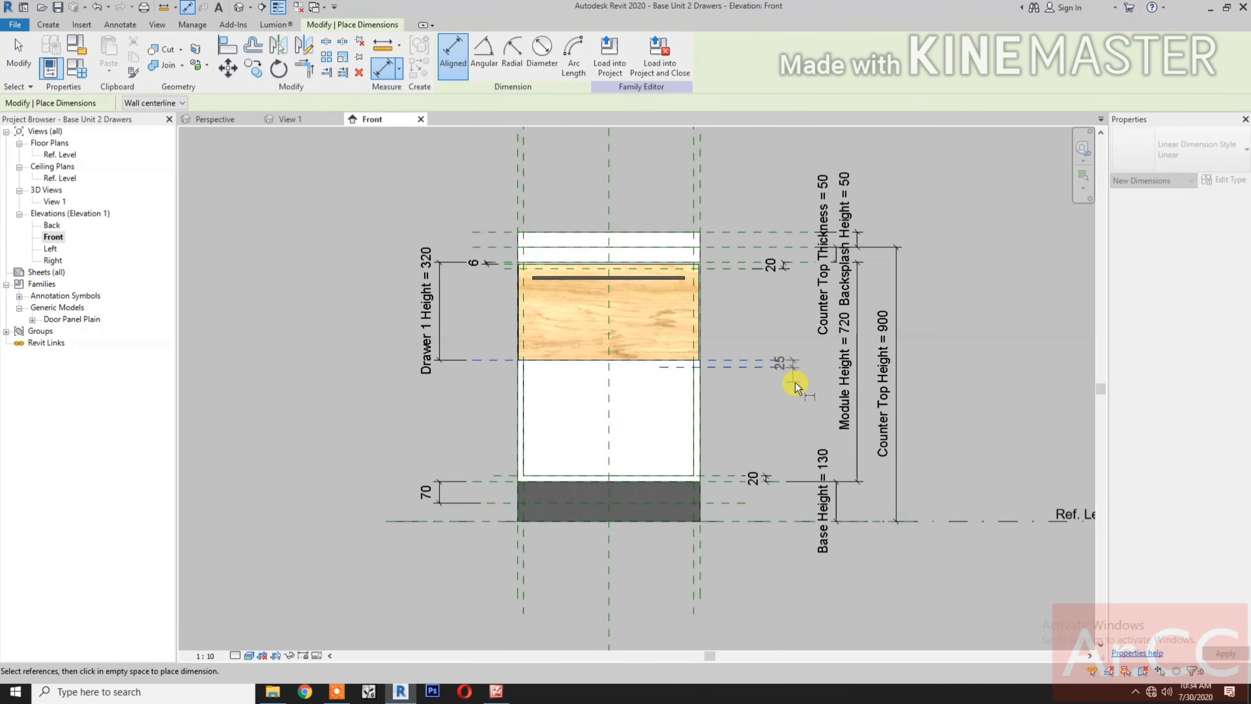
click(788, 379)
scroll(754, 377, up, 2)
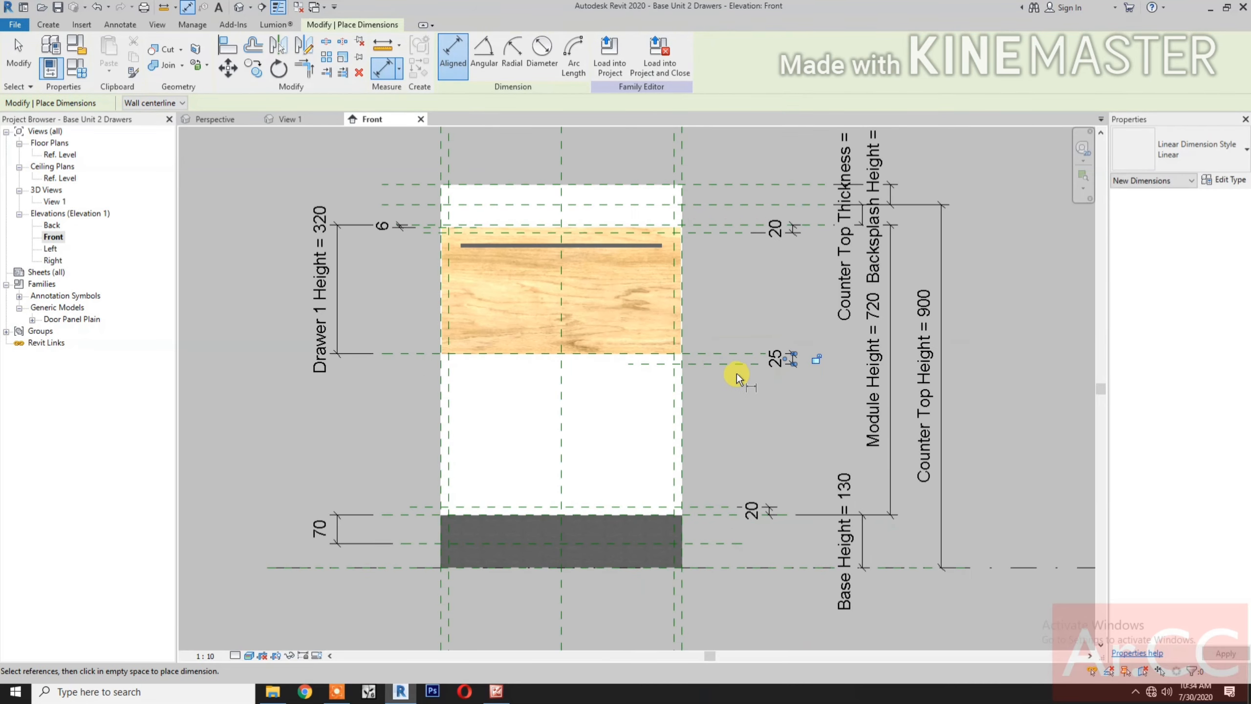
key(Escape)
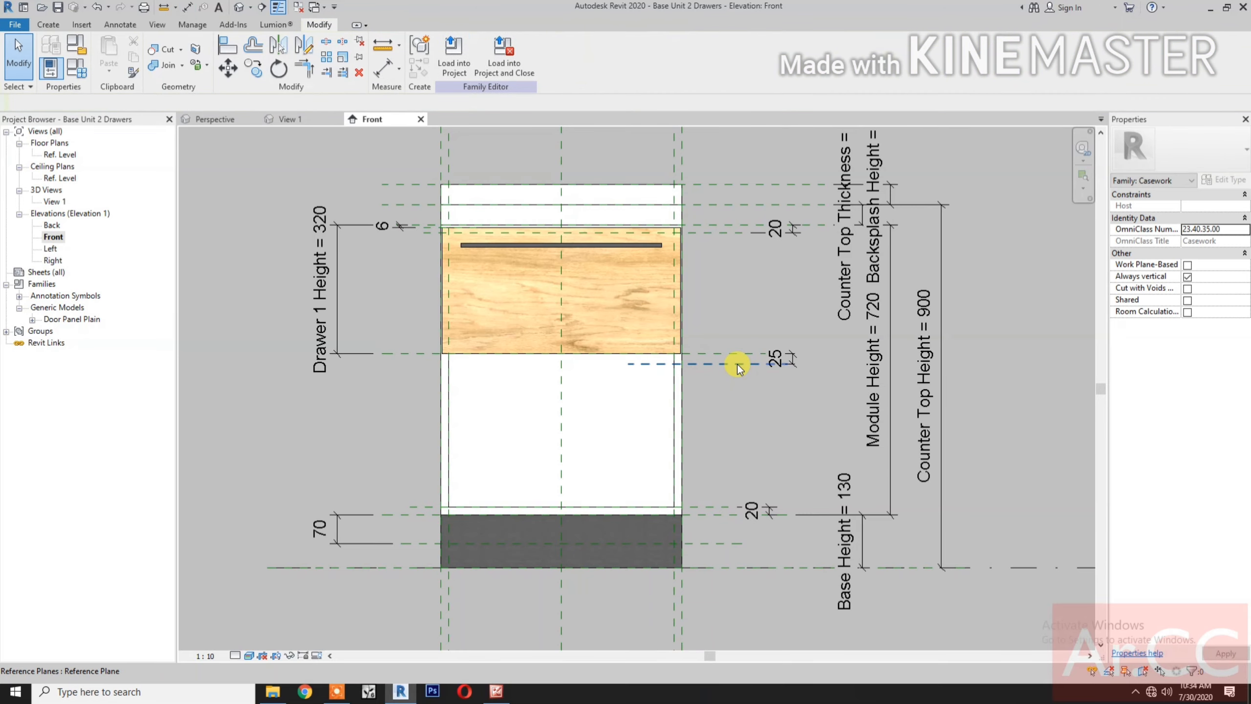
Step: Set the short reference plane 6 mm below the upper drawer's bottom plane and lock that spacing dimension
click(737, 364)
click(779, 358)
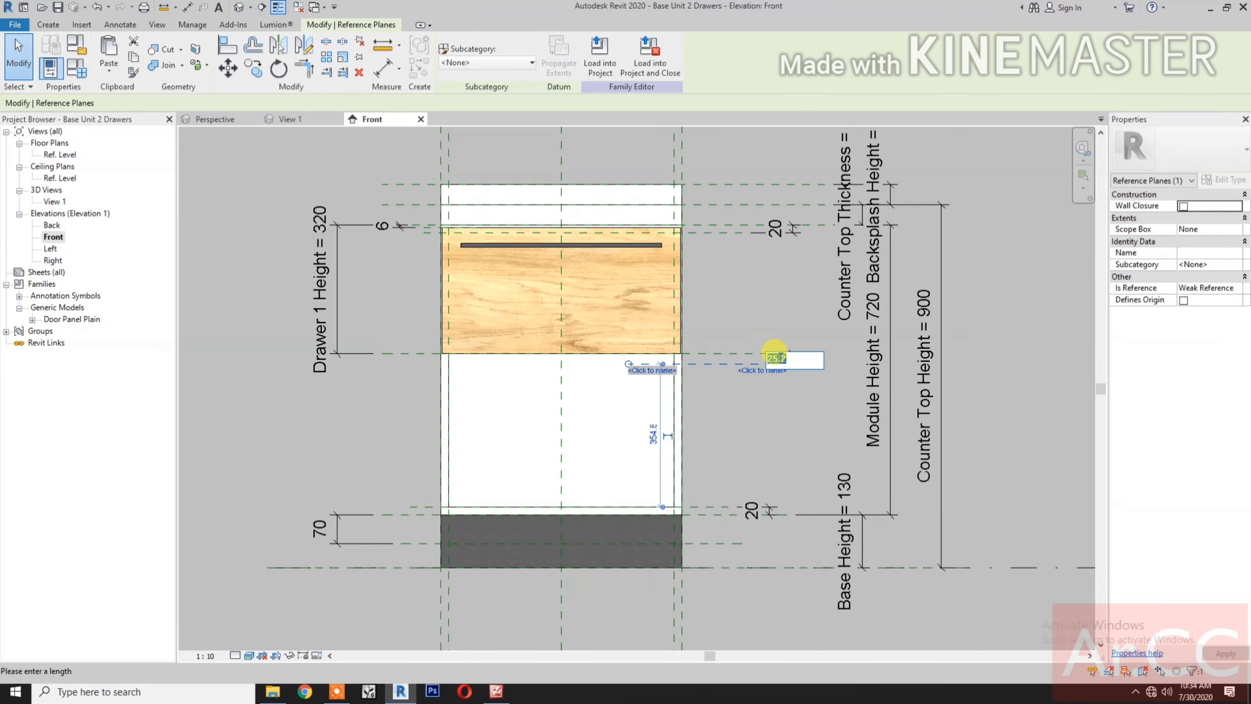
text(5)
key(Return)
click(799, 427)
click(795, 354)
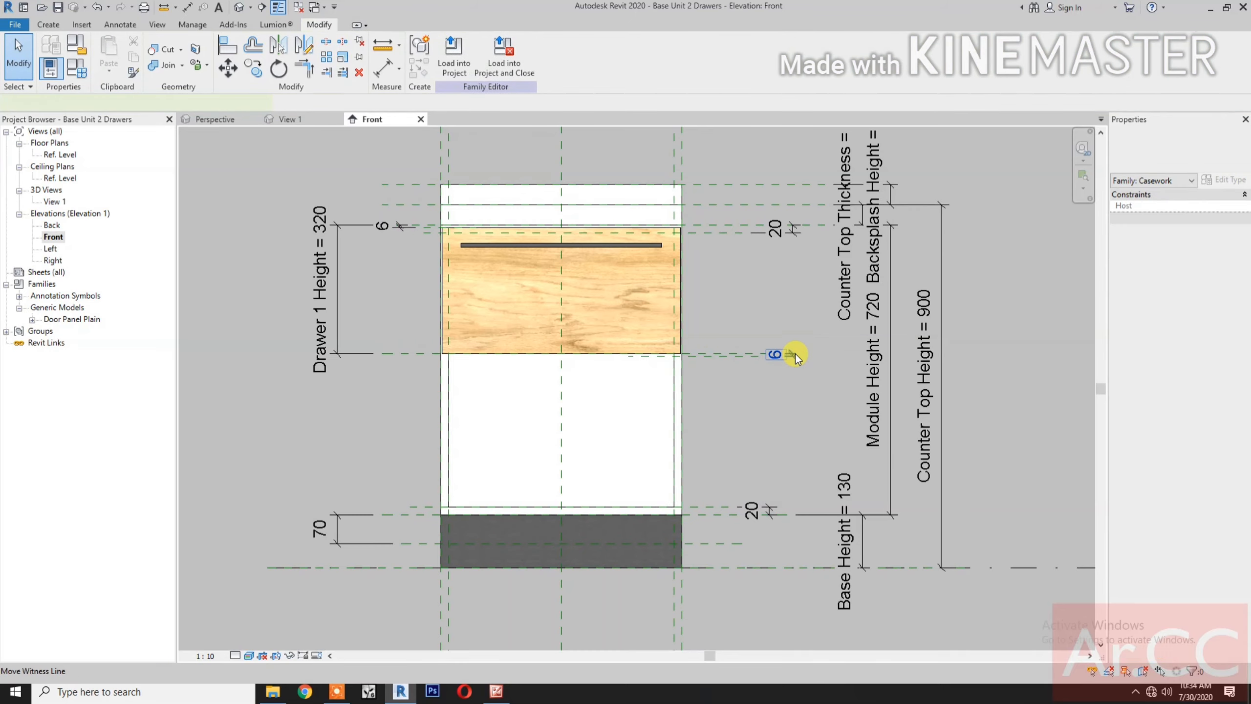
click(815, 360)
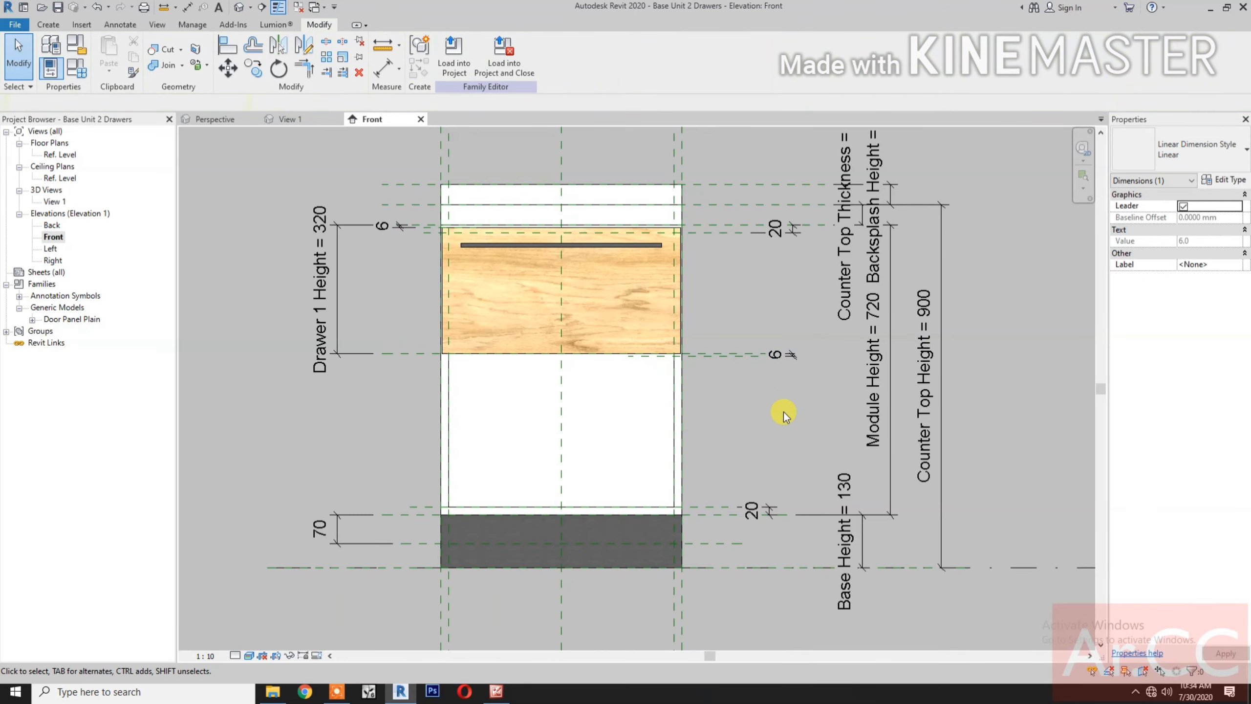
Step: Copy the upper drawer front 300 mm straight down to make the lower drawer front
click(599, 248)
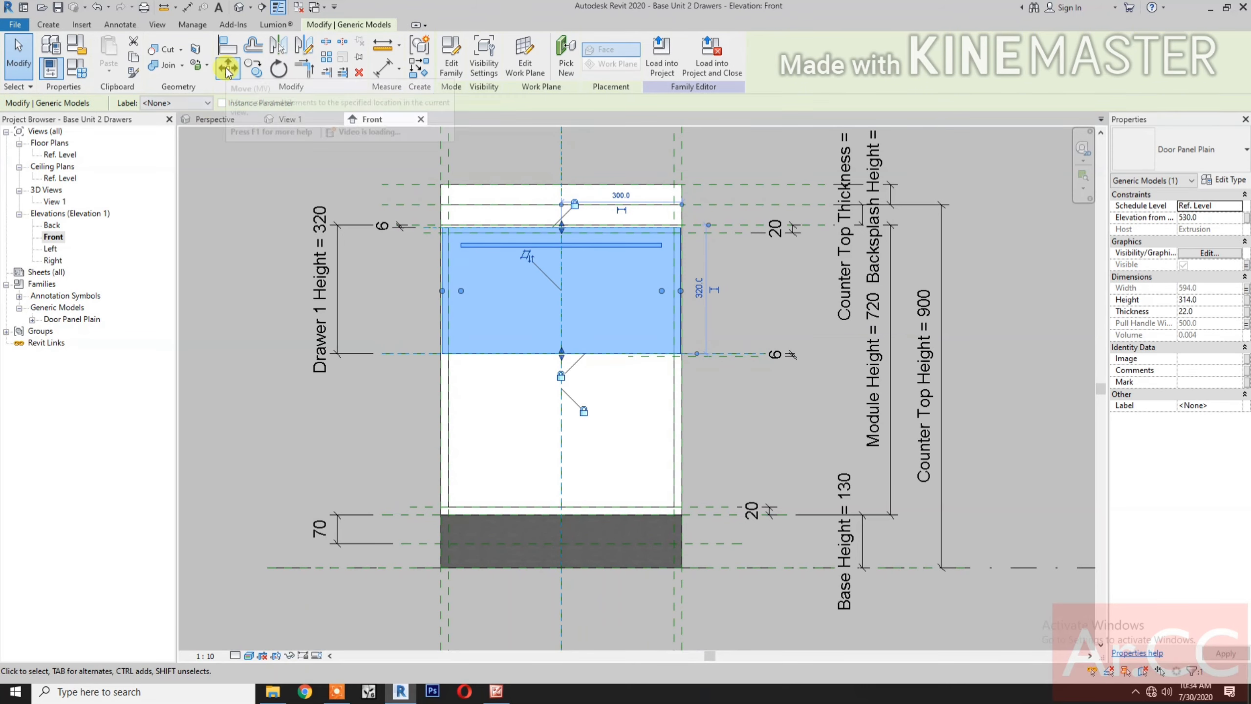
click(253, 68)
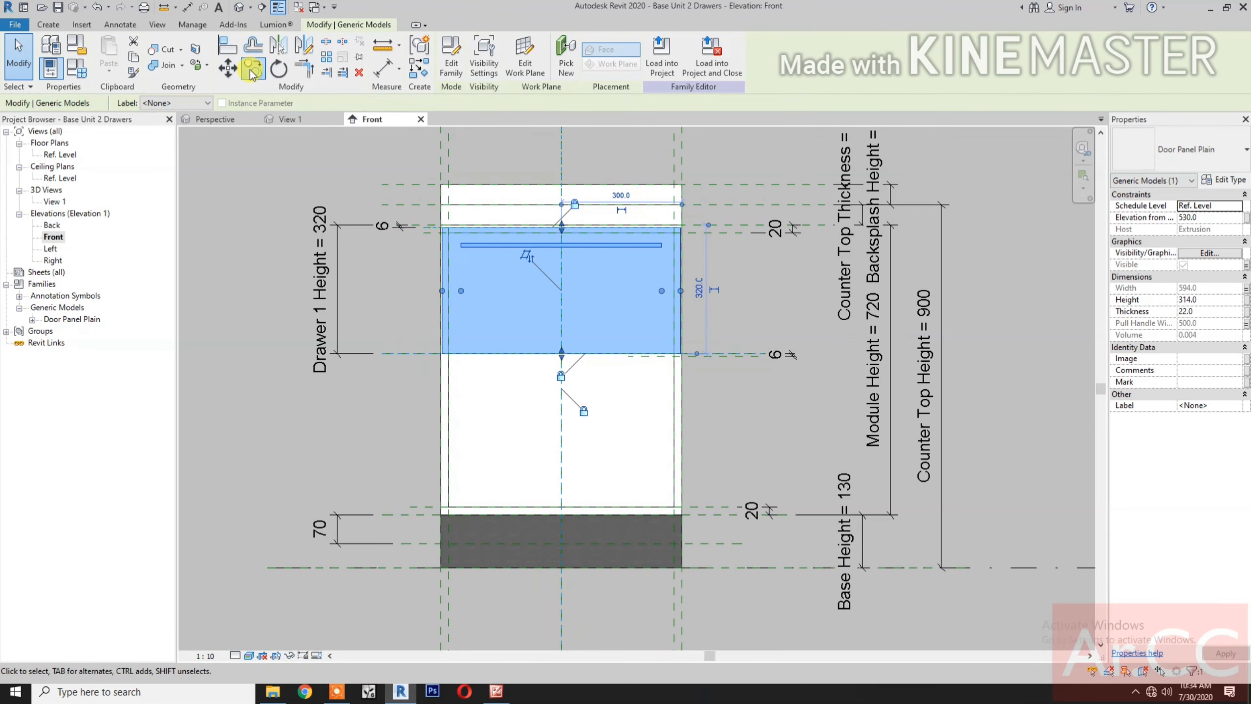
click(295, 268)
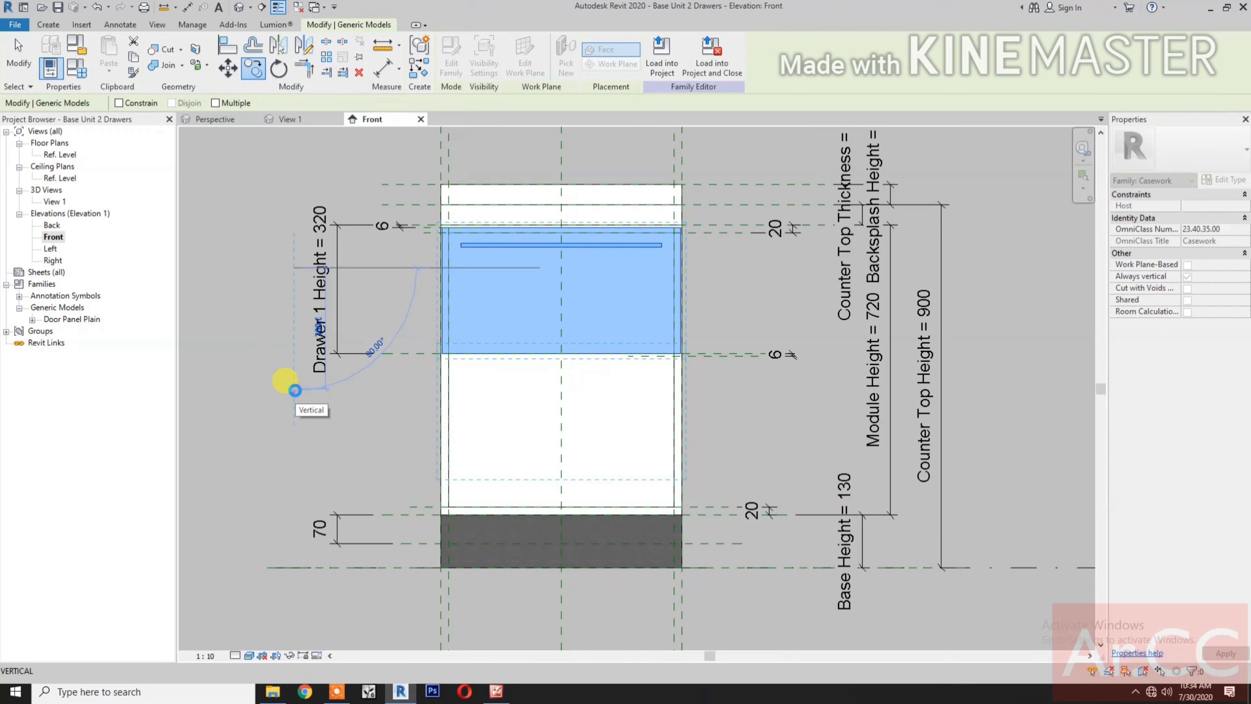
click(294, 390)
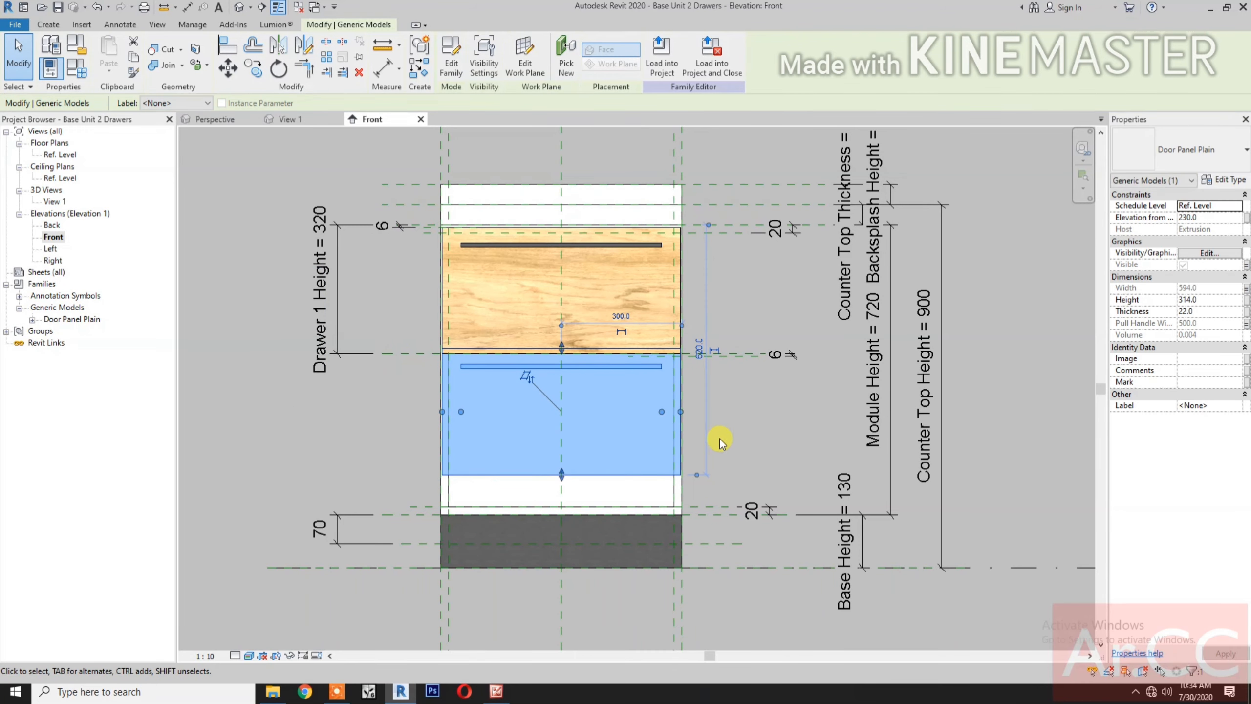
click(640, 490)
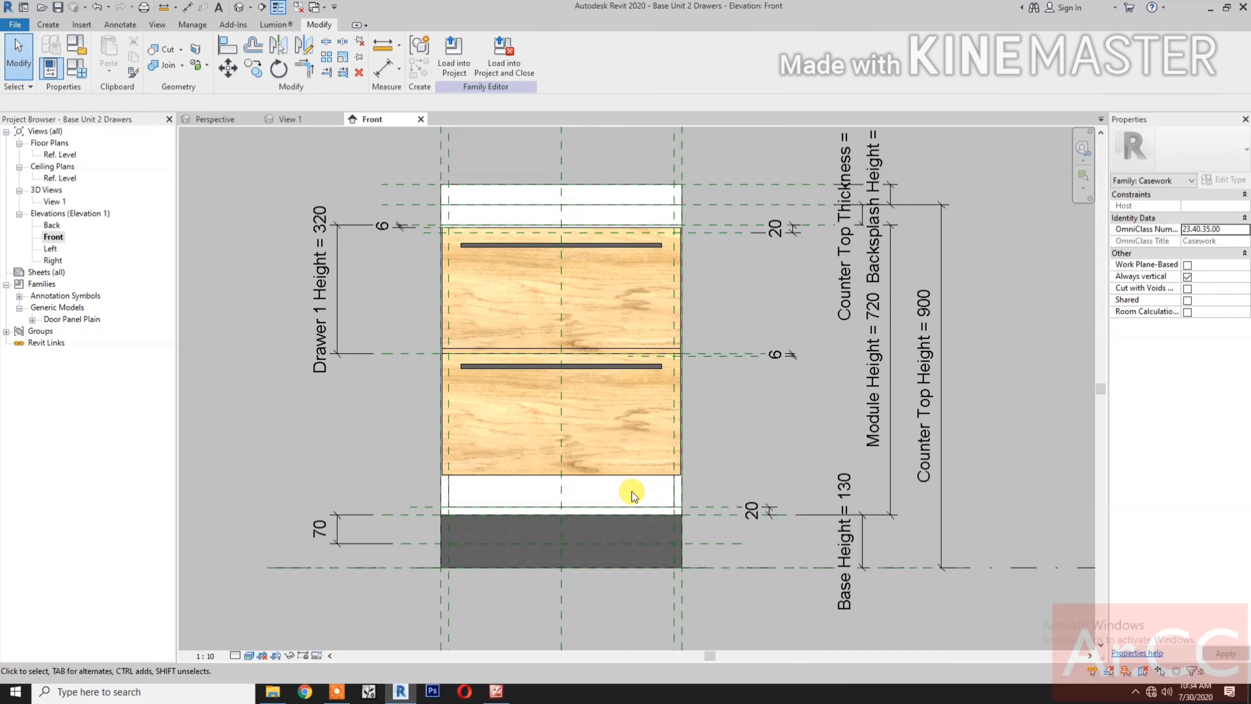
Step: Align the lower drawer front's vertical centreline to the unit's central reference plane and lock the alignment
key(a)
key(l)
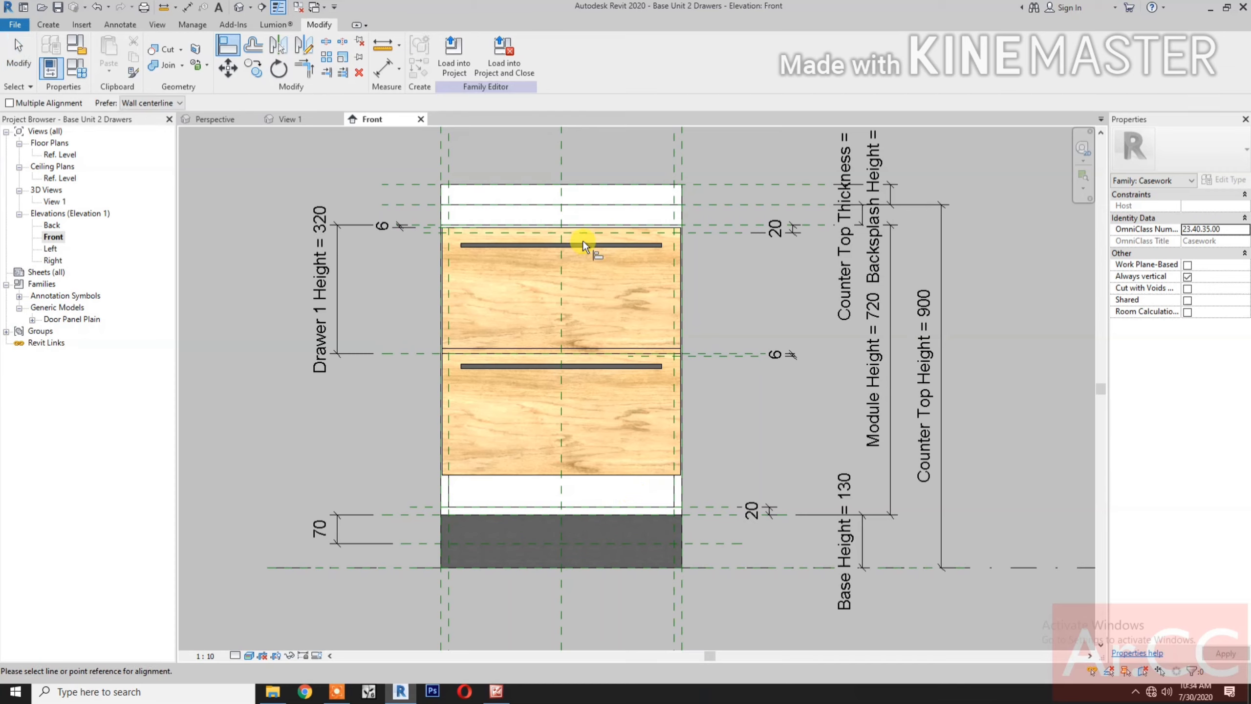
click(562, 168)
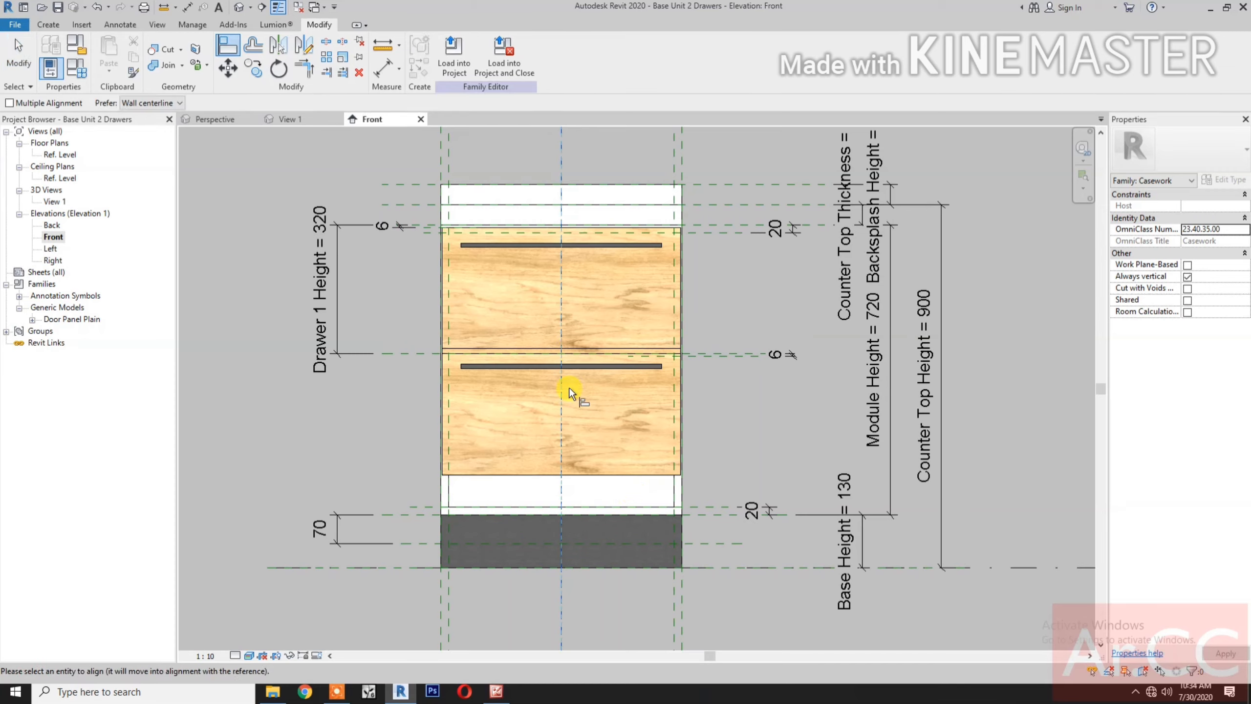
click(562, 411)
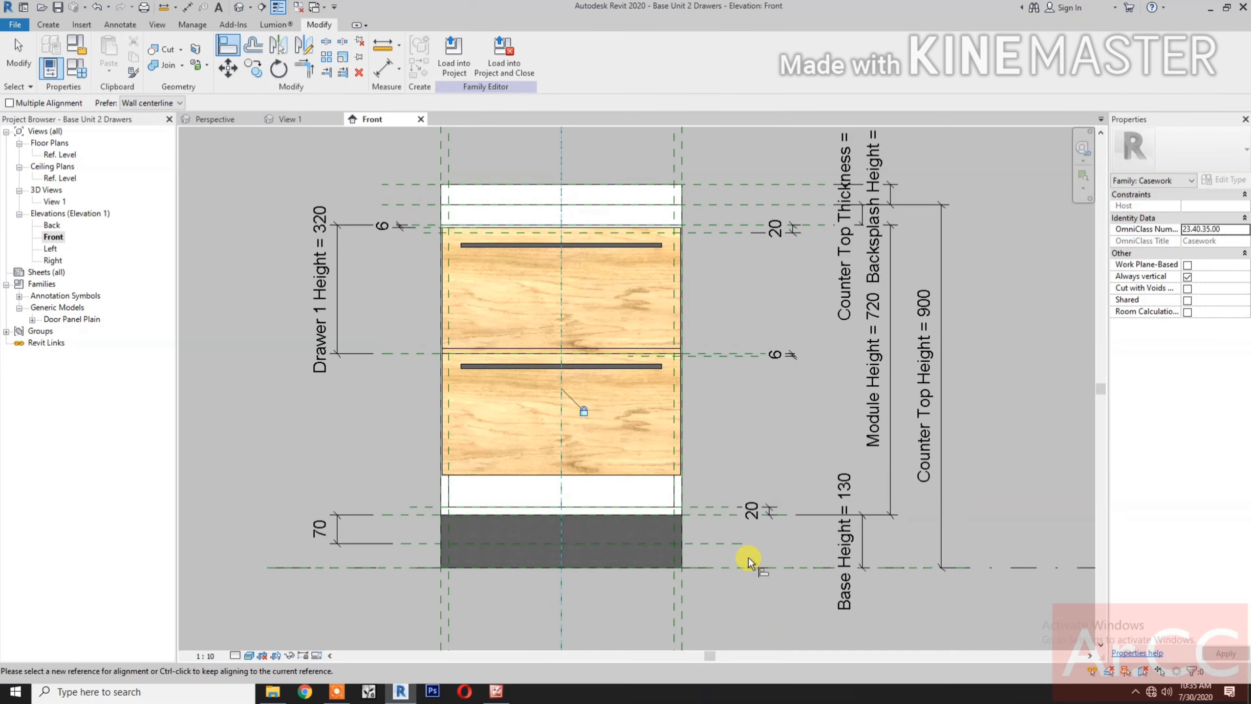
Step: Align the lower drawer front's bottom edge to the reference plane 70 mm below the module's underside and lock it
click(717, 543)
click(639, 476)
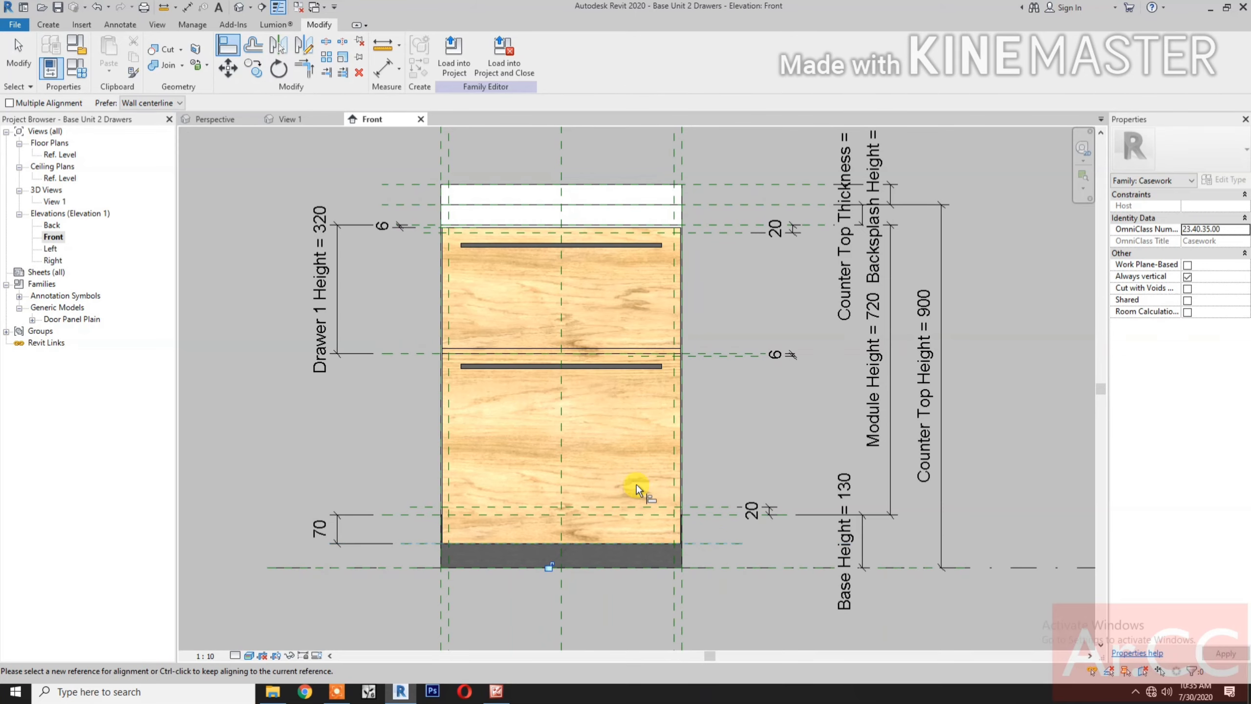
click(548, 566)
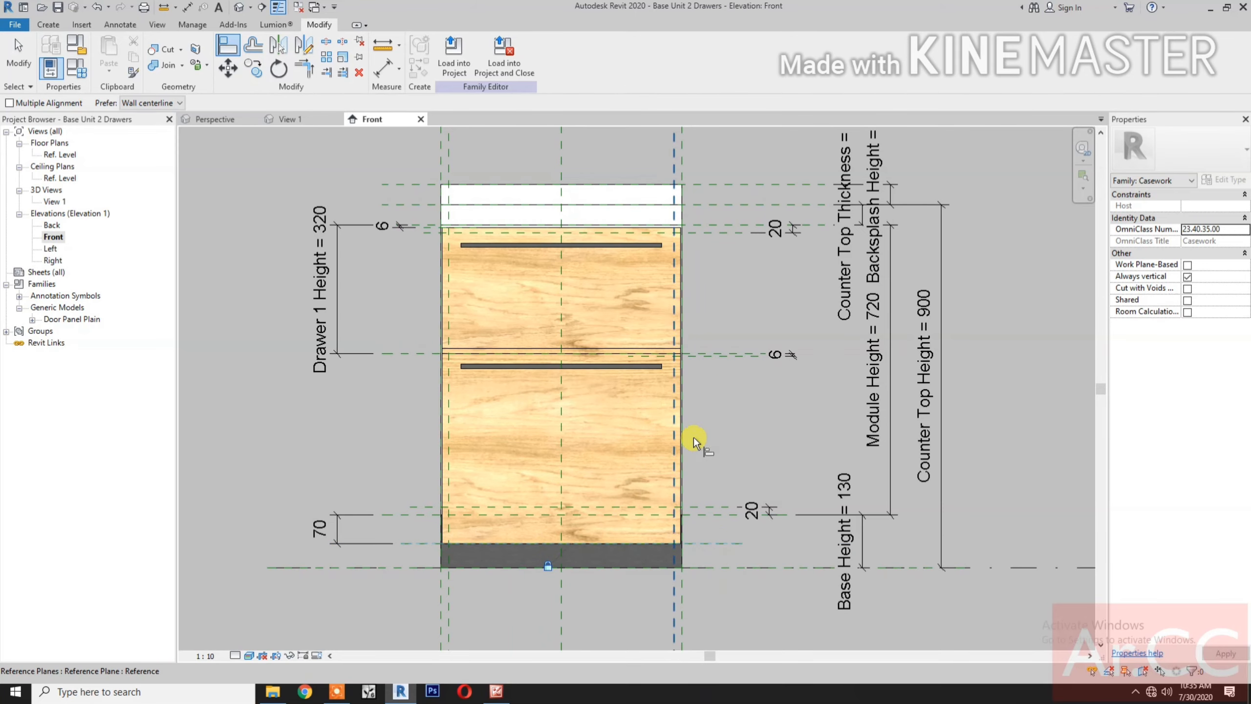
Step: Align the lower drawer front's top edge to the reference plane 6 mm below the Drawer 1 plane and lock it
click(724, 358)
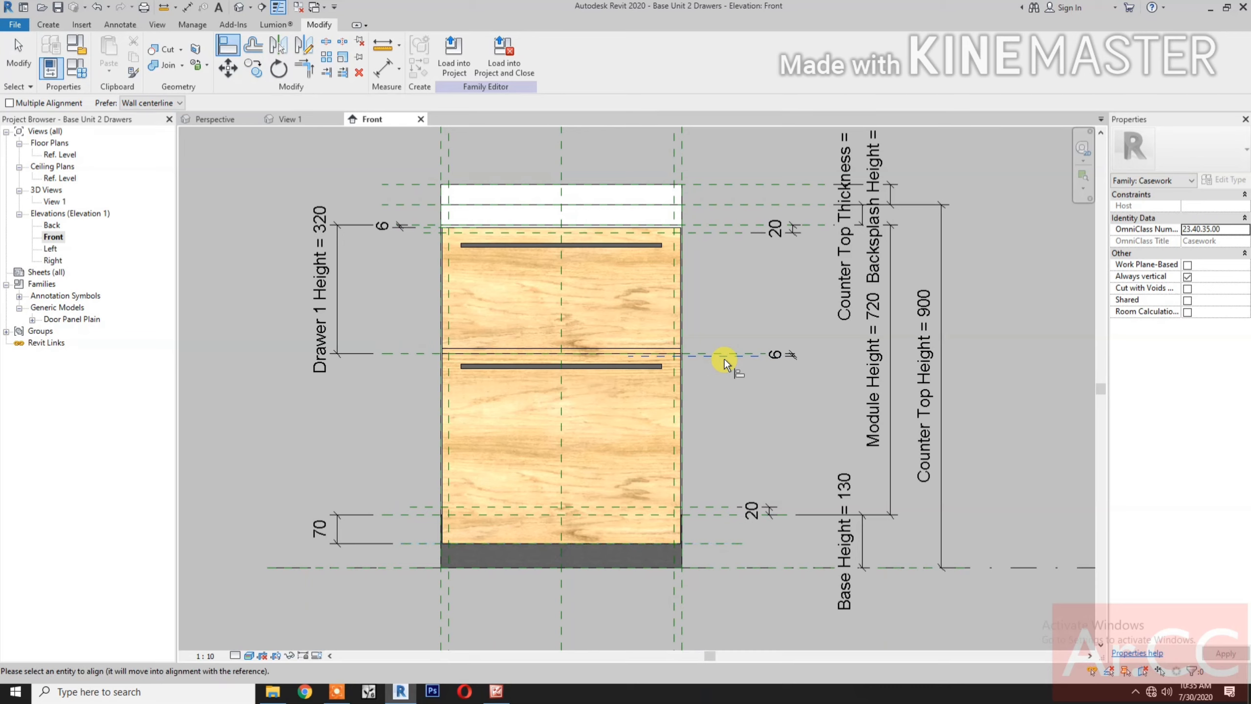
click(624, 348)
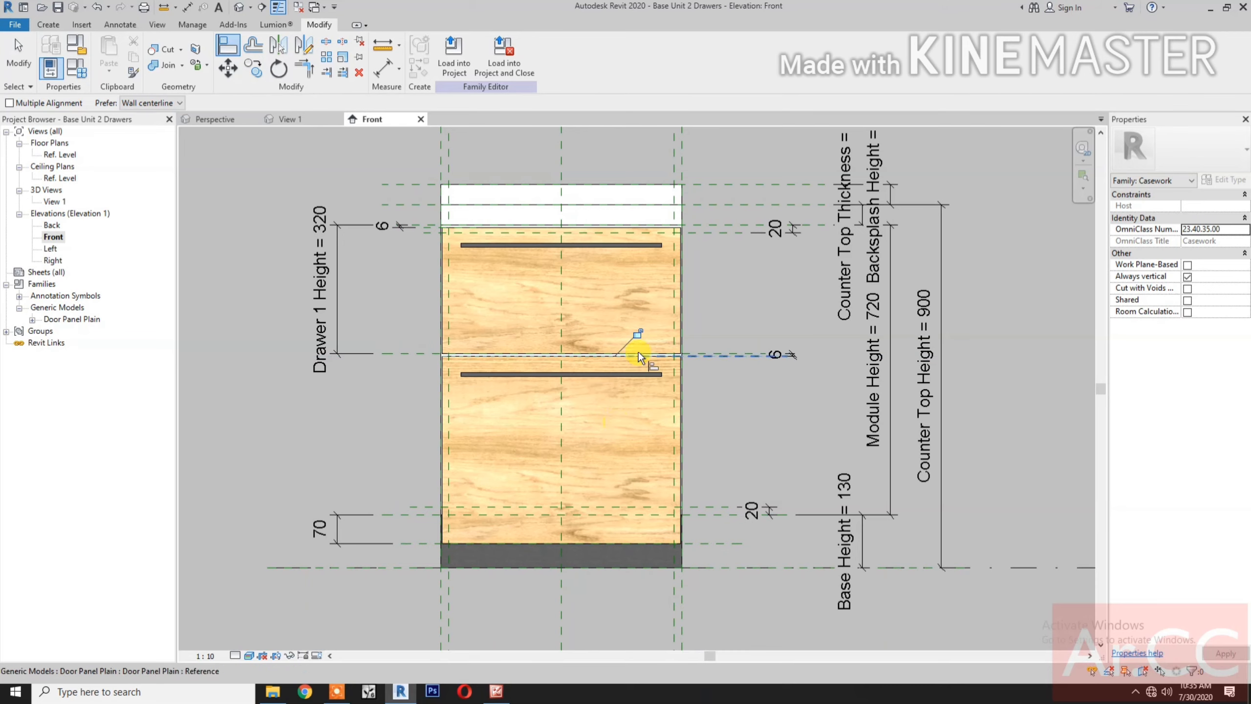
click(640, 335)
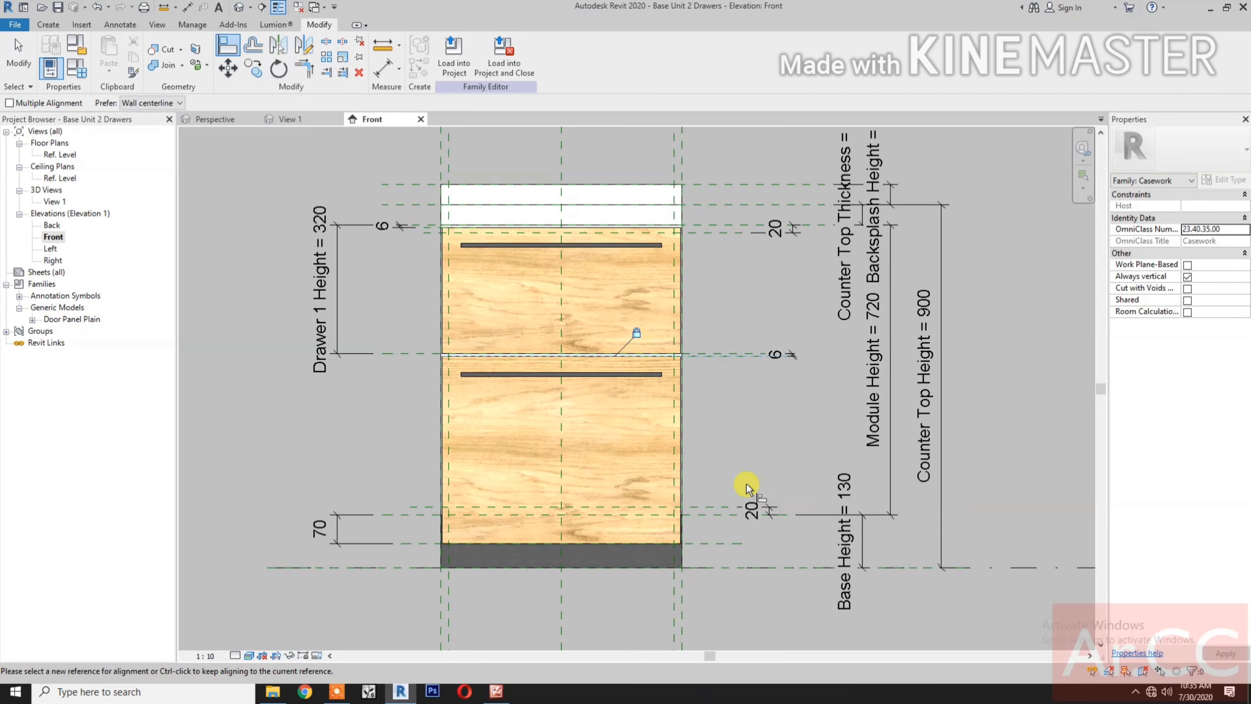
key(Escape)
key(Escape)
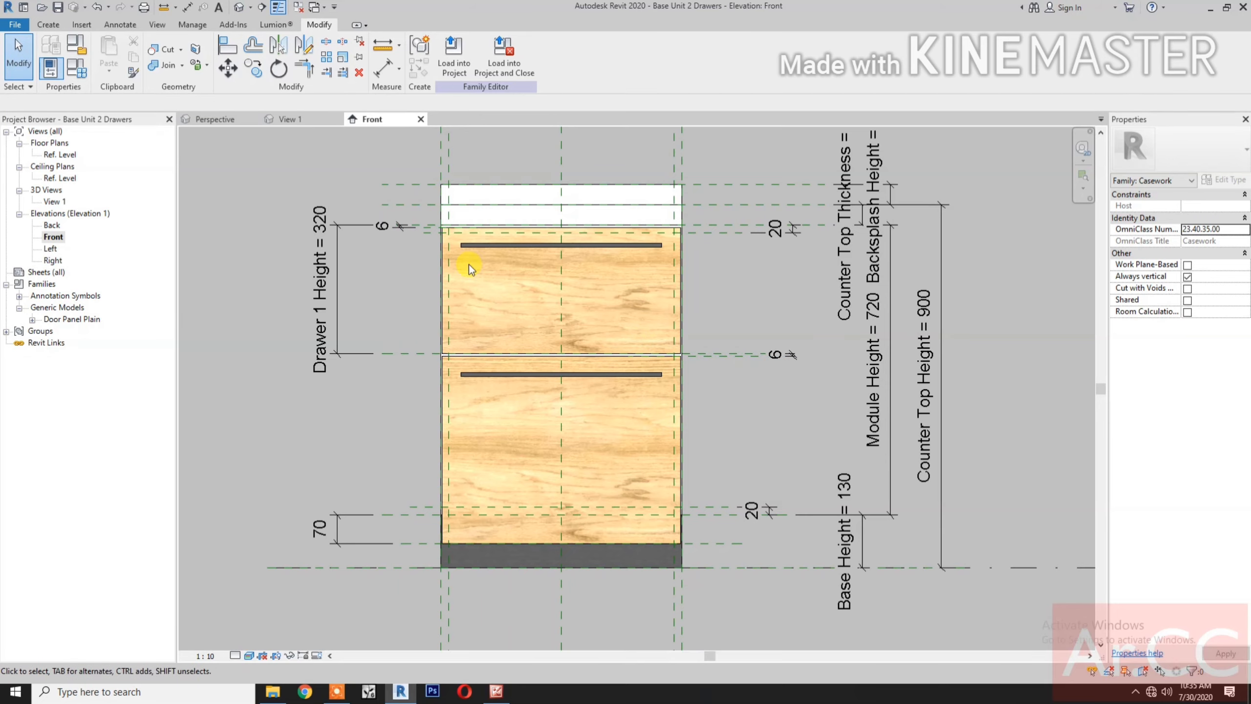
Step: Show the two-drawer unit in the View 1 3D view from its top front-right corner
click(309, 123)
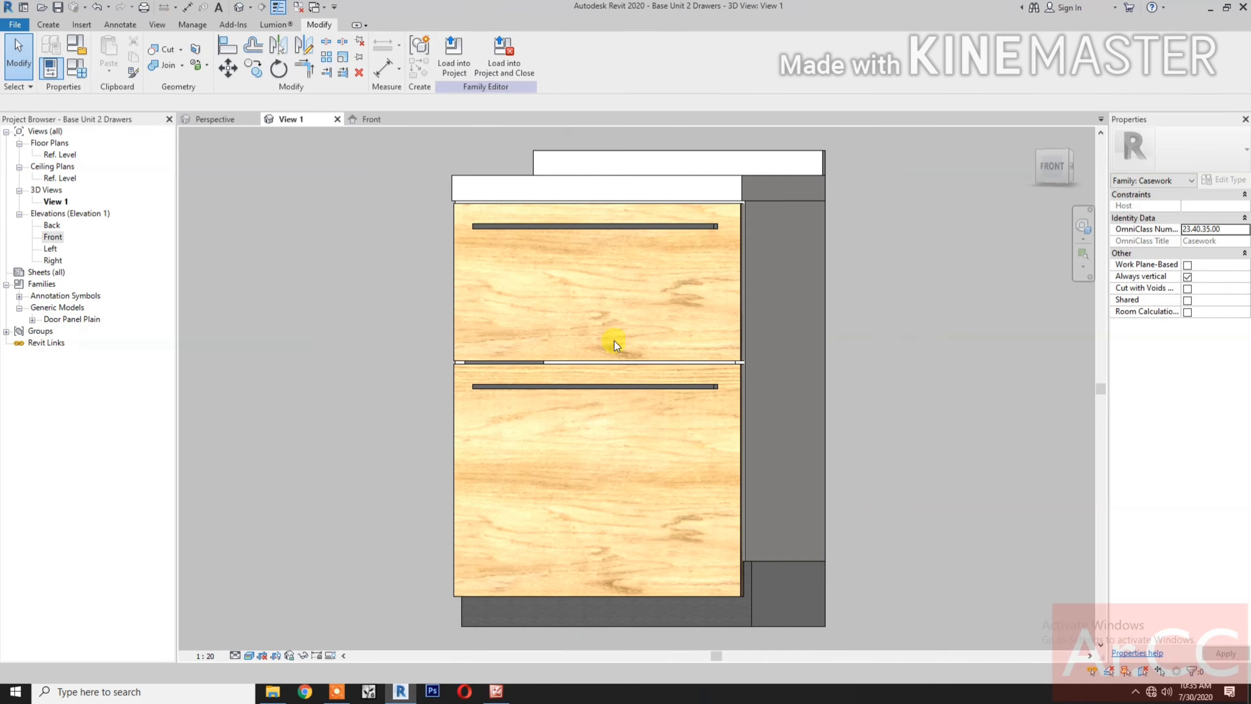
click(1062, 155)
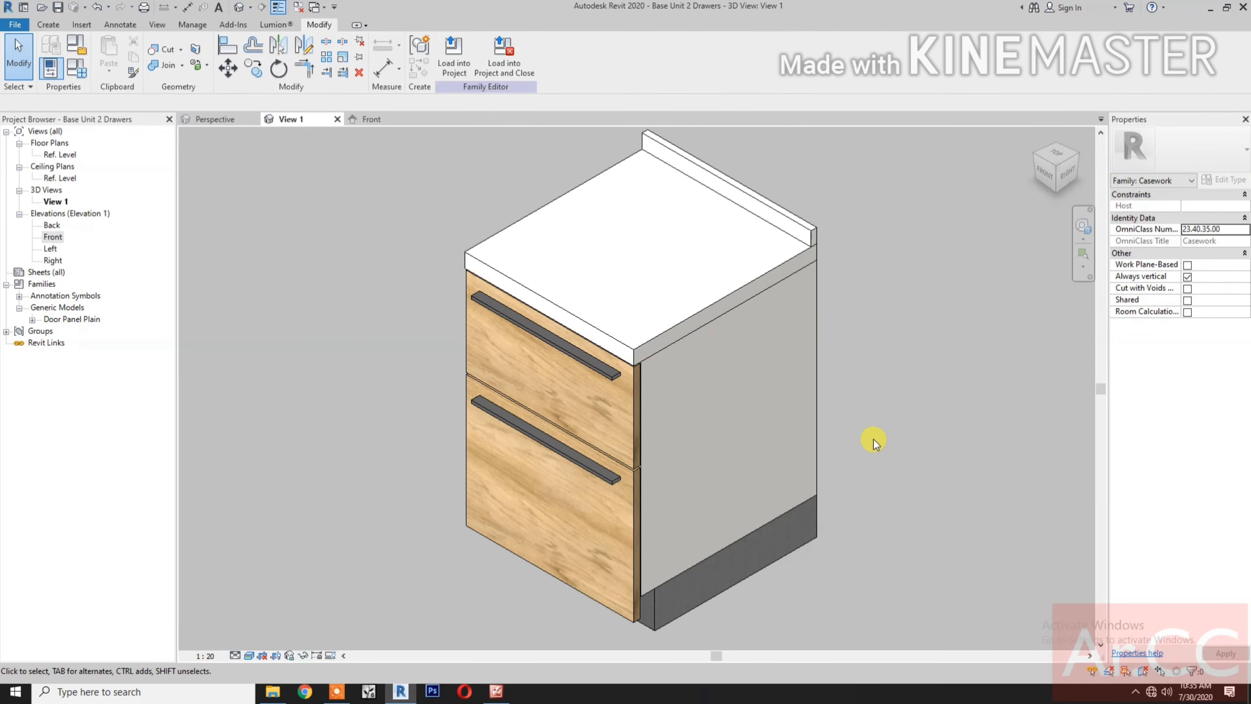
middle_drag(889, 485, 1010, 480)
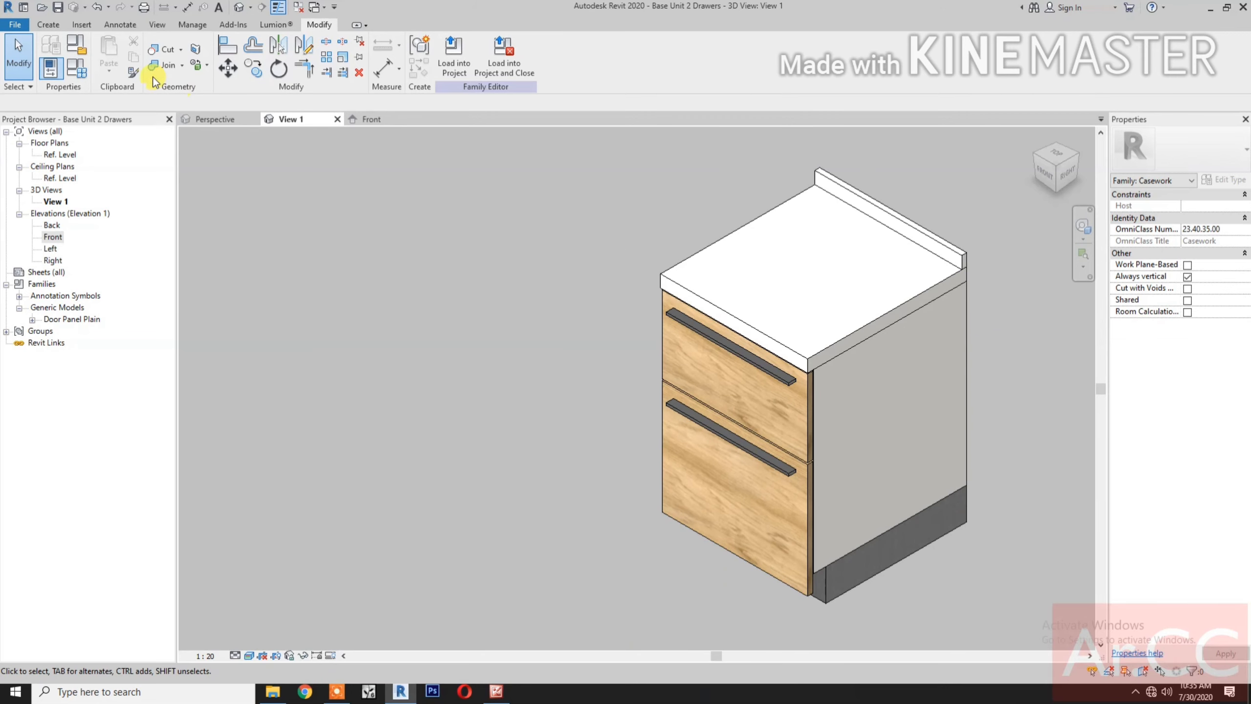
Step: In the family types, reorder the Drawer 1 Height parameter to sit directly below Door Width under Dimensions
click(77, 68)
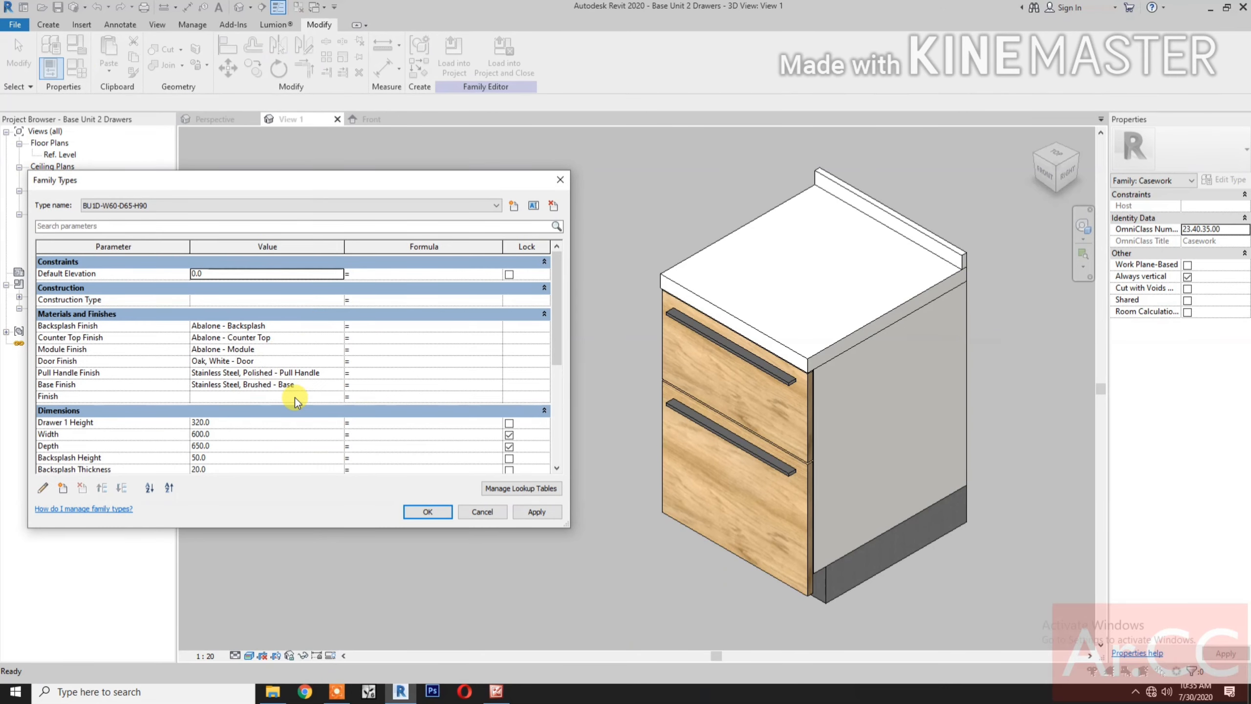
scroll(237, 428, down, 3)
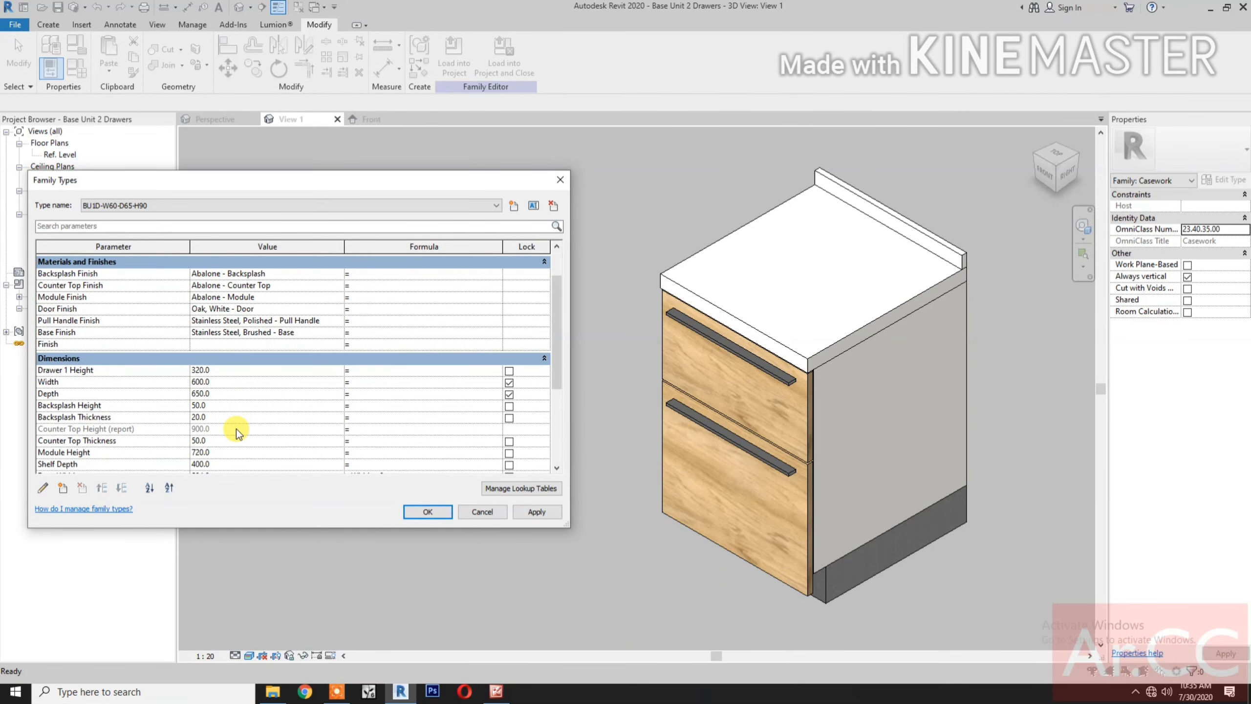
click(133, 344)
scroll(137, 405, down, 3)
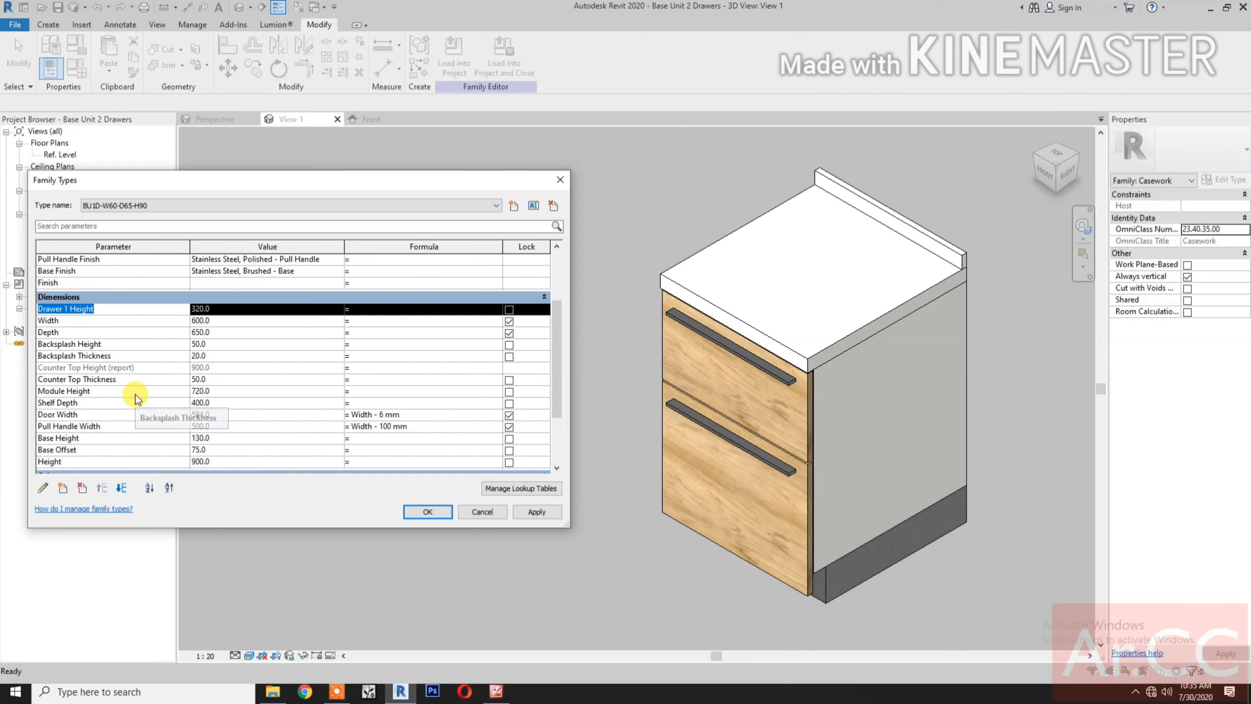
click(122, 489)
click(122, 488)
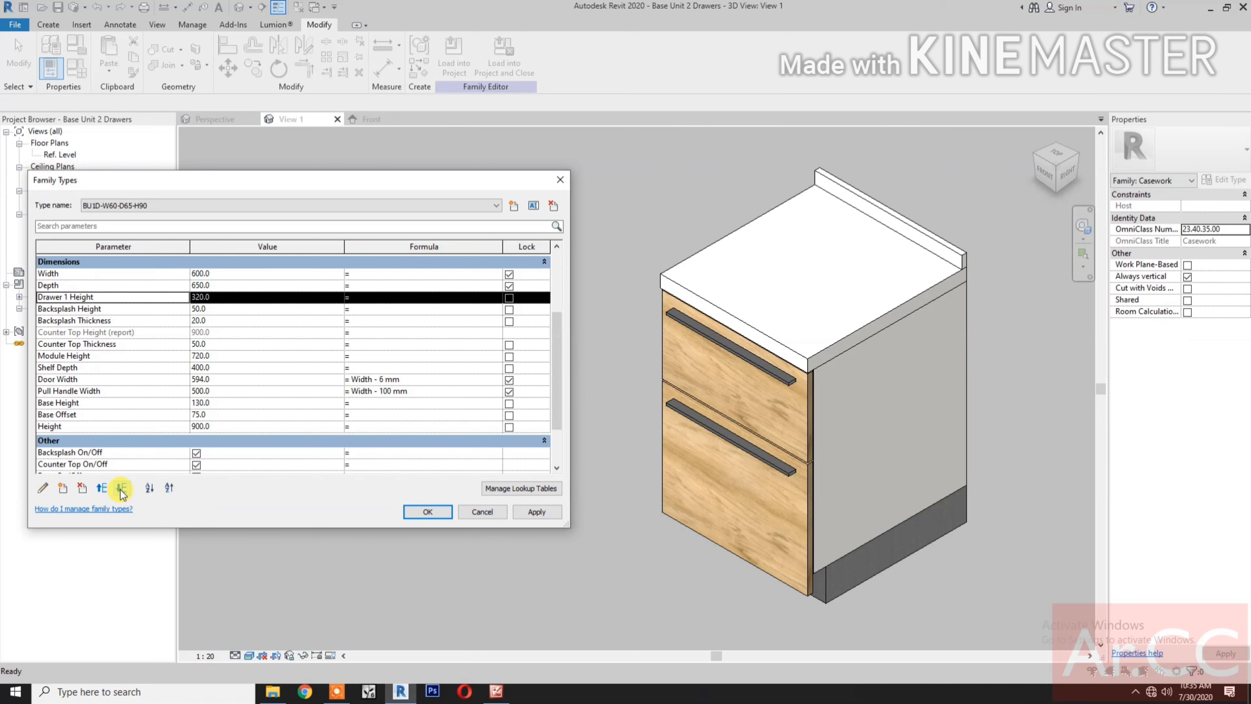
click(122, 488)
click(121, 488)
click(122, 487)
click(122, 487)
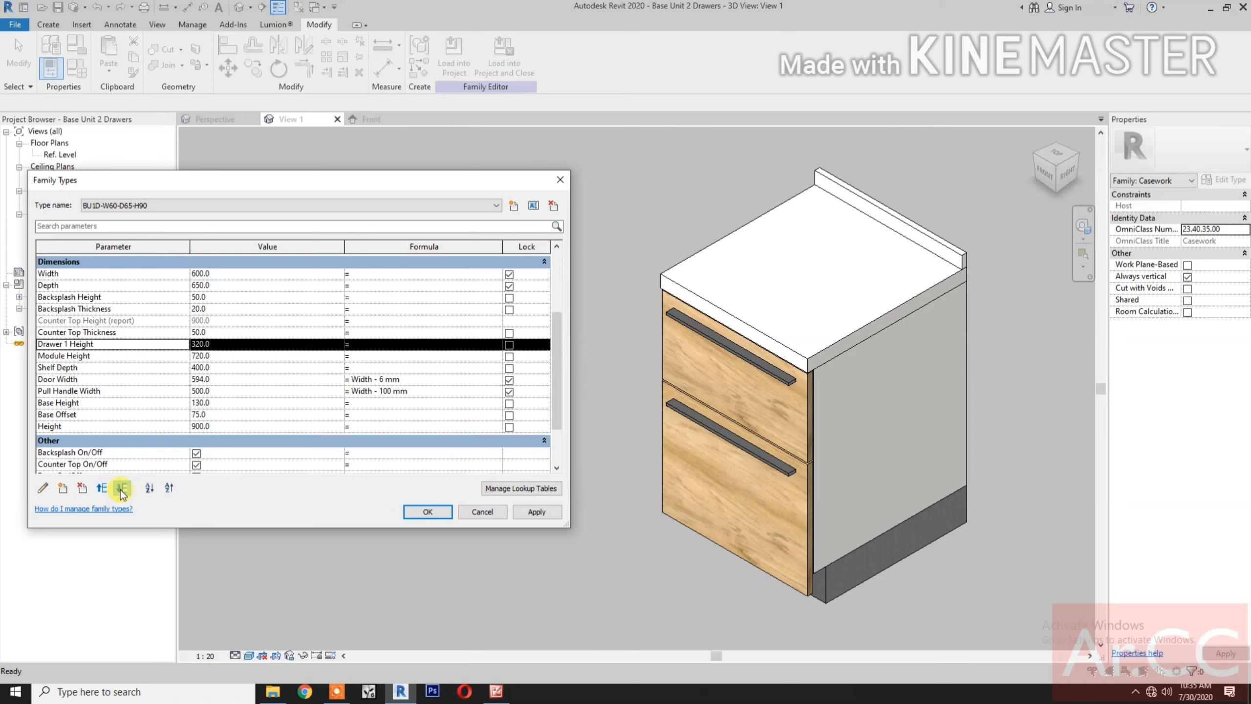
click(122, 488)
click(122, 487)
click(122, 487)
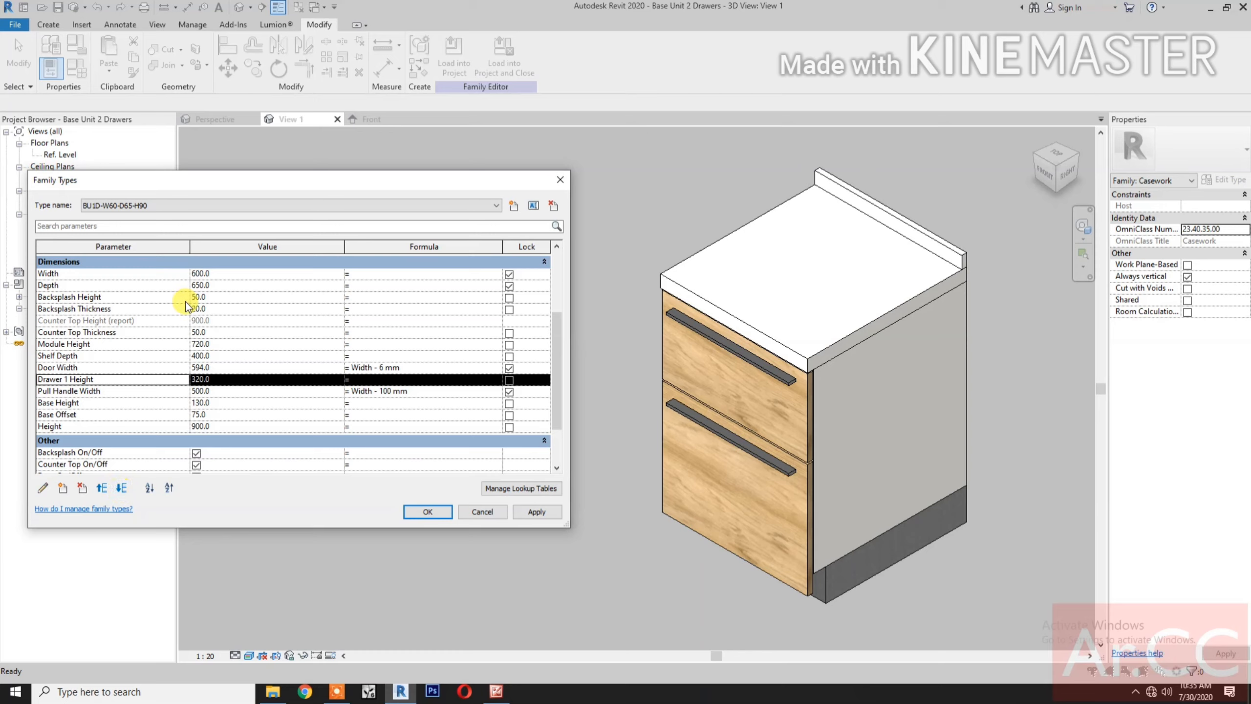
Step: Flex the Width parameter by applying 800 mm, and set it back to 600 mm
click(228, 274)
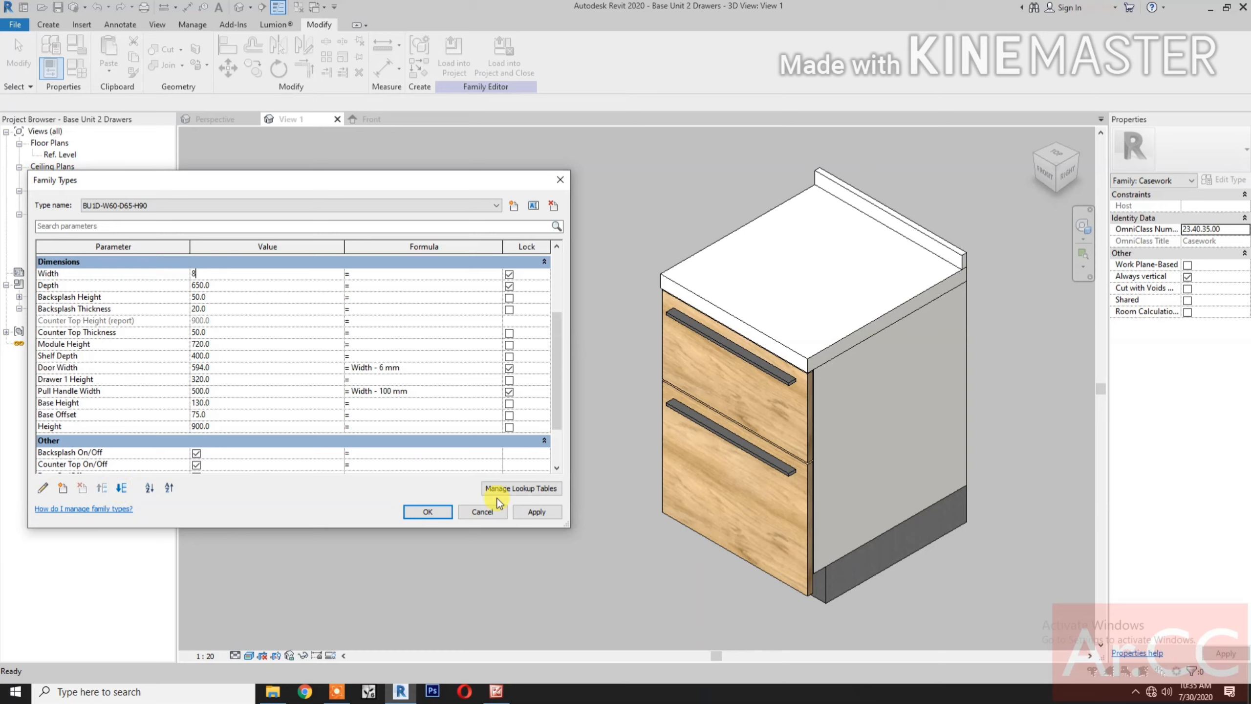
click(533, 512)
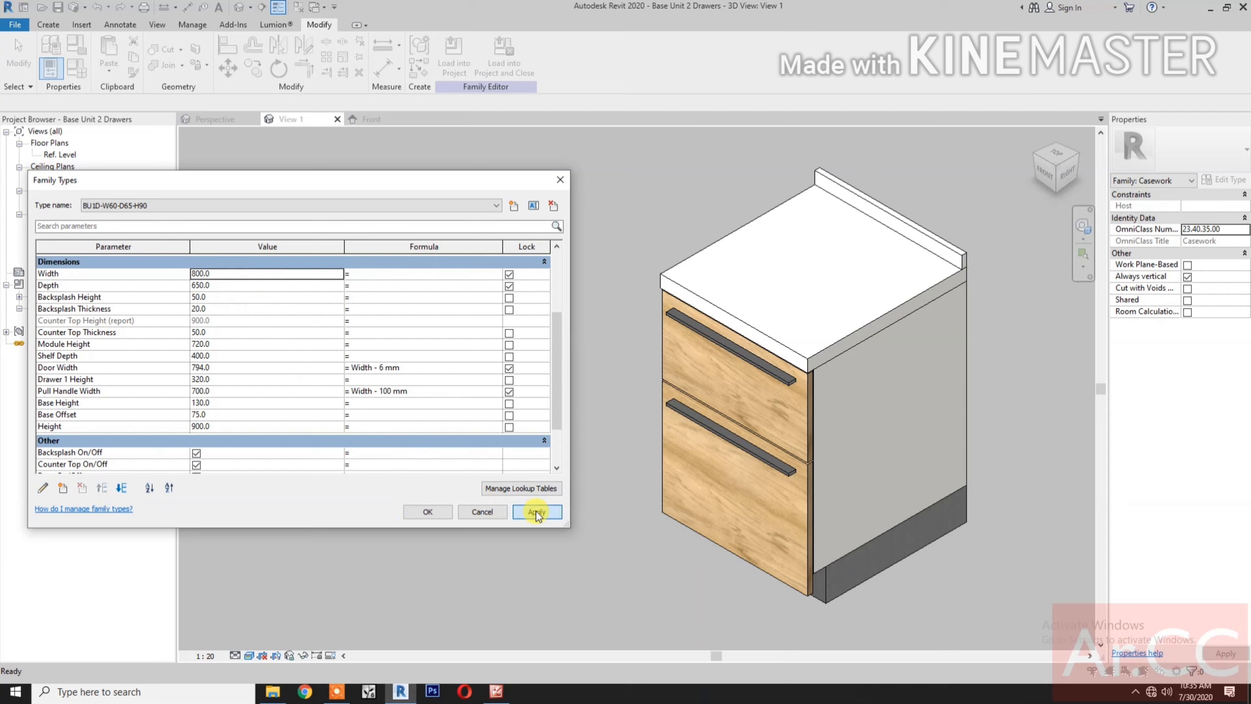
click(243, 270)
text(60)
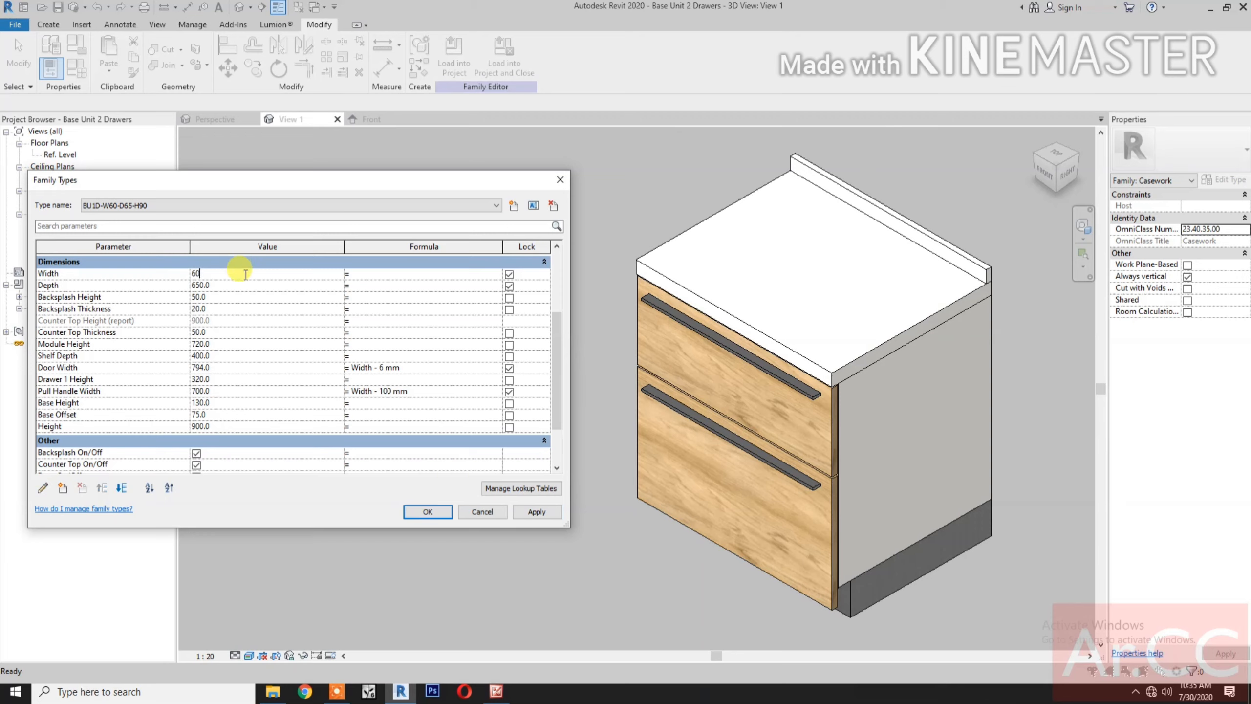
text(00)
Step: Flex the Depth parameter by applying 800 mm, and set it back to 650 mm
click(244, 283)
click(536, 512)
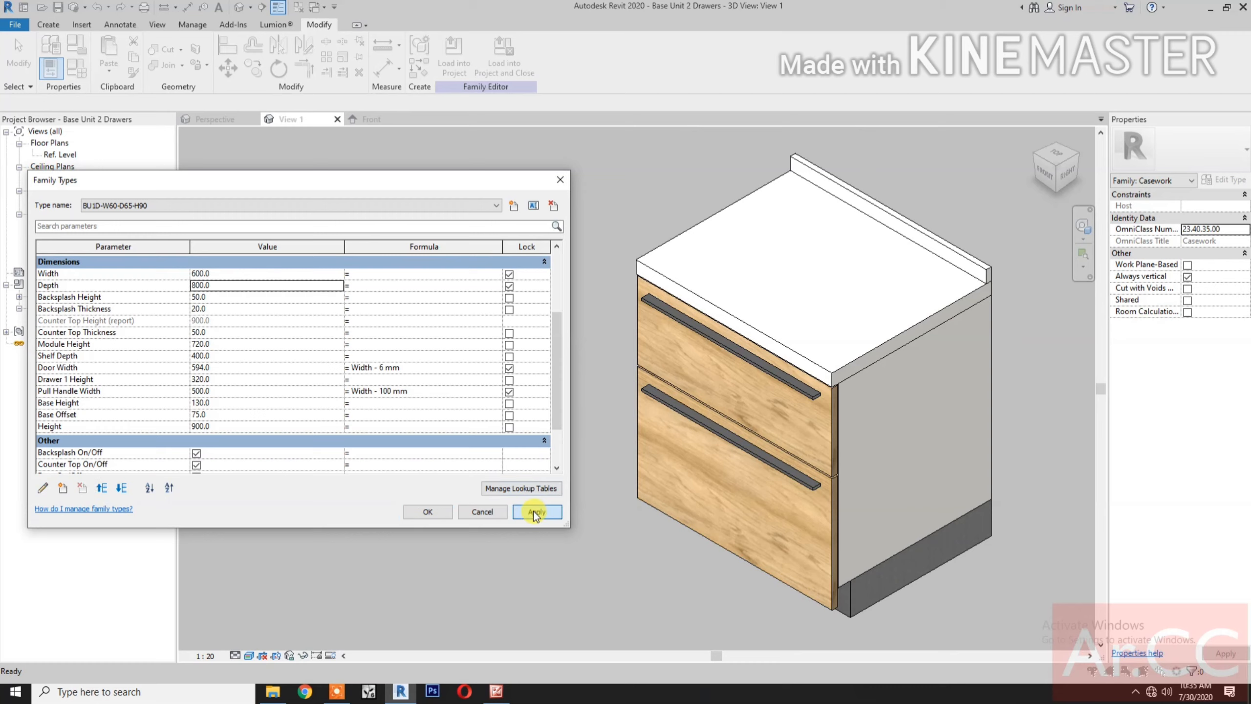
click(231, 286)
text(65)
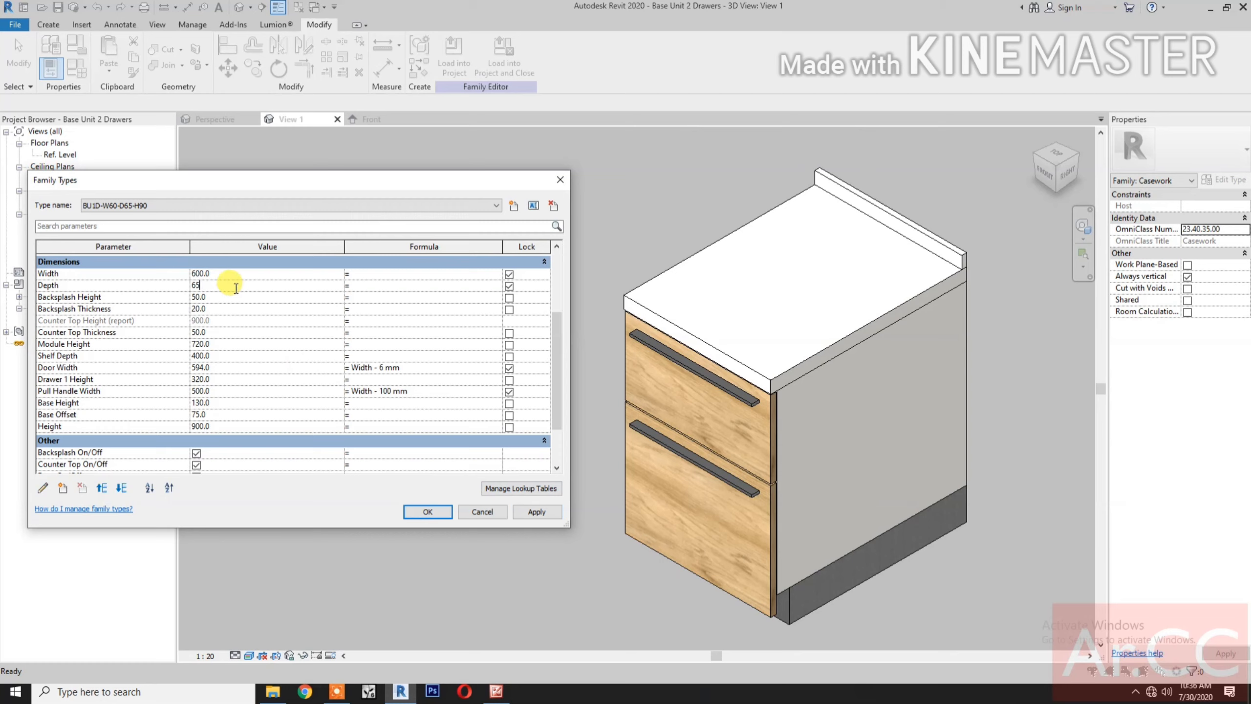
text(0)
click(536, 512)
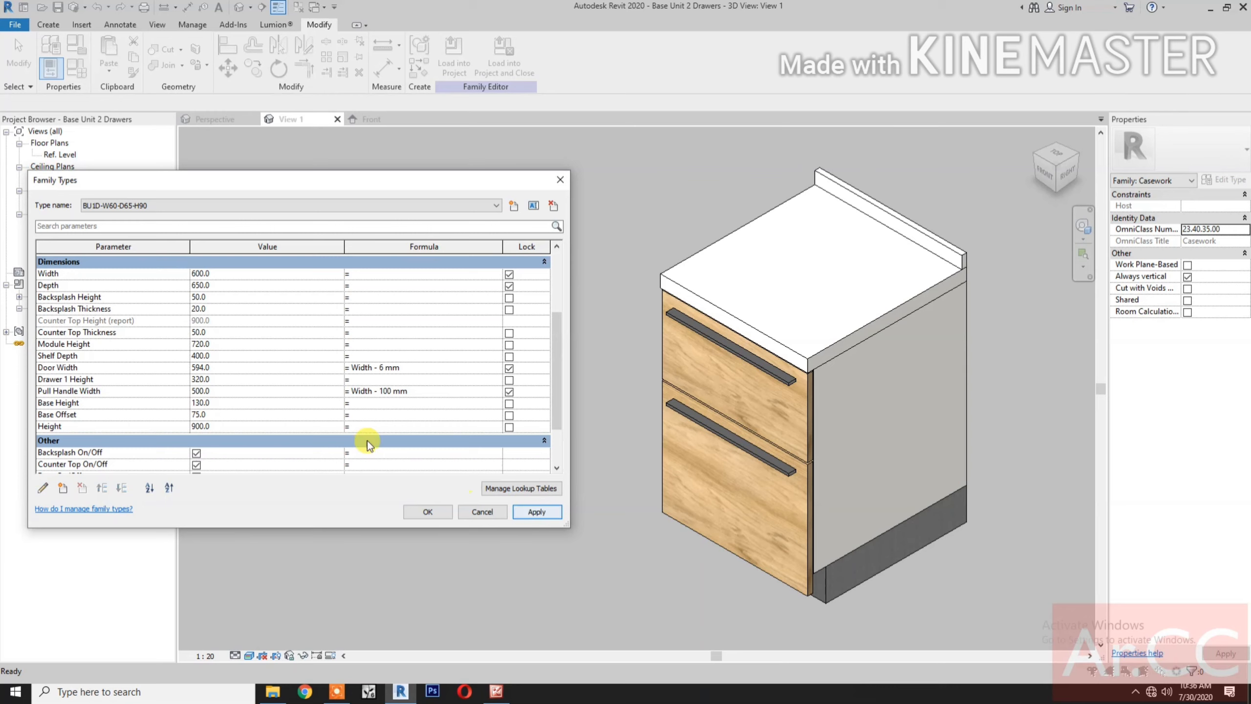
Step: Delete the Double Shelves and Single Shelf parameters from the family types
scroll(266, 401, down, 3)
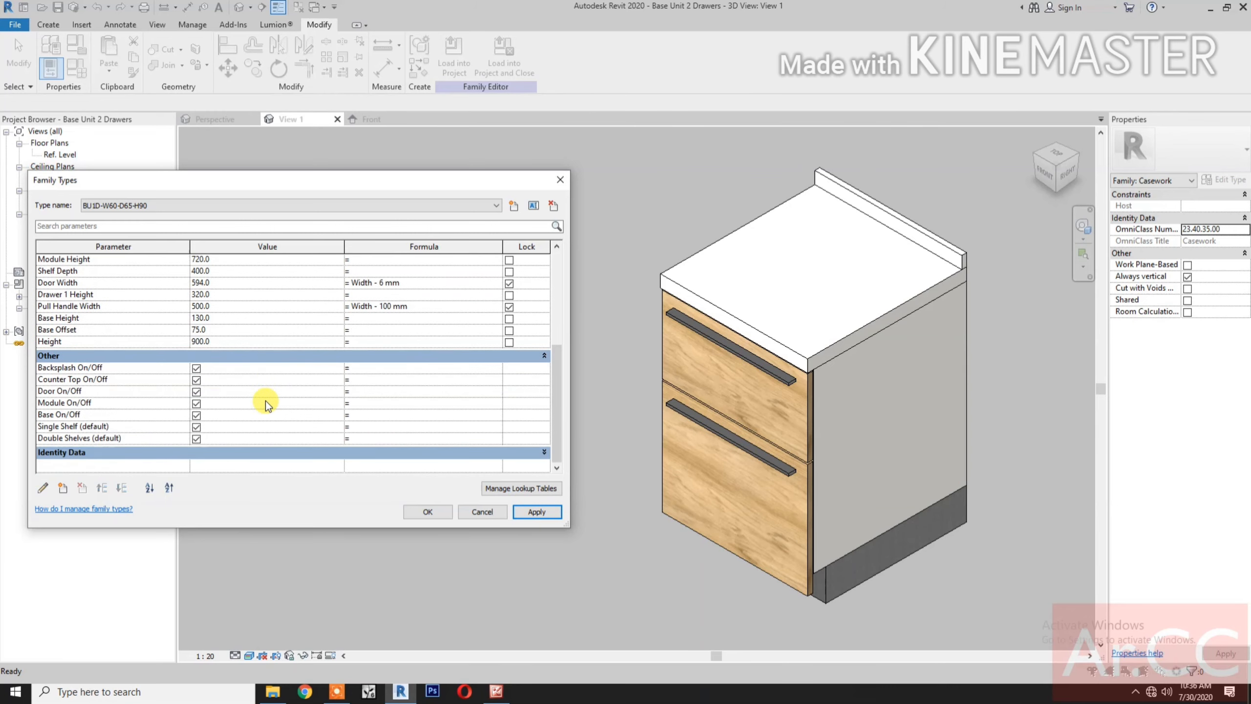
click(137, 439)
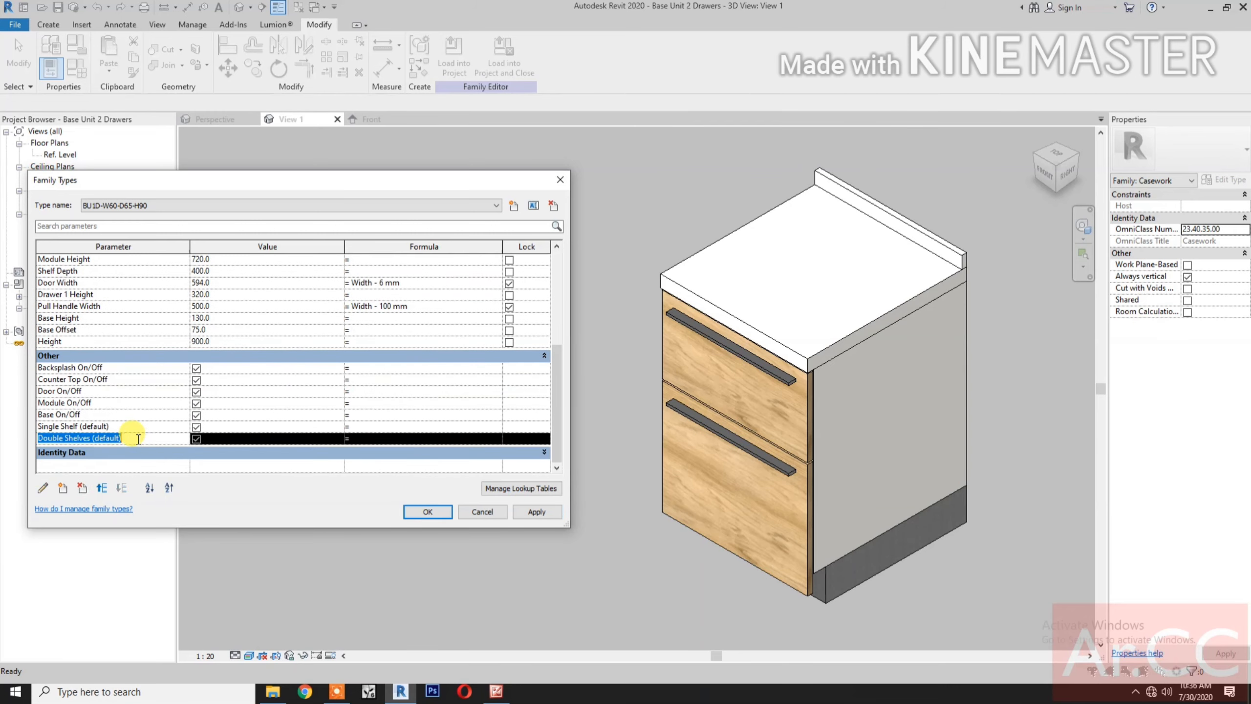
click(81, 489)
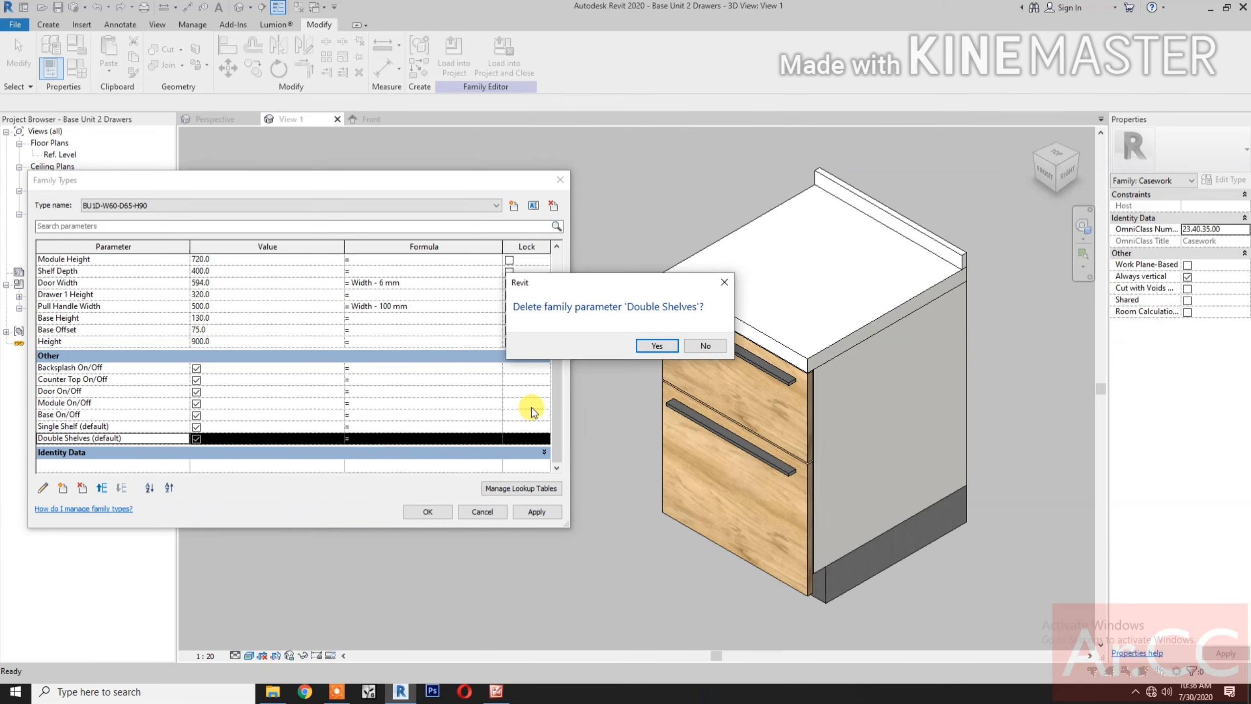
click(658, 350)
click(44, 438)
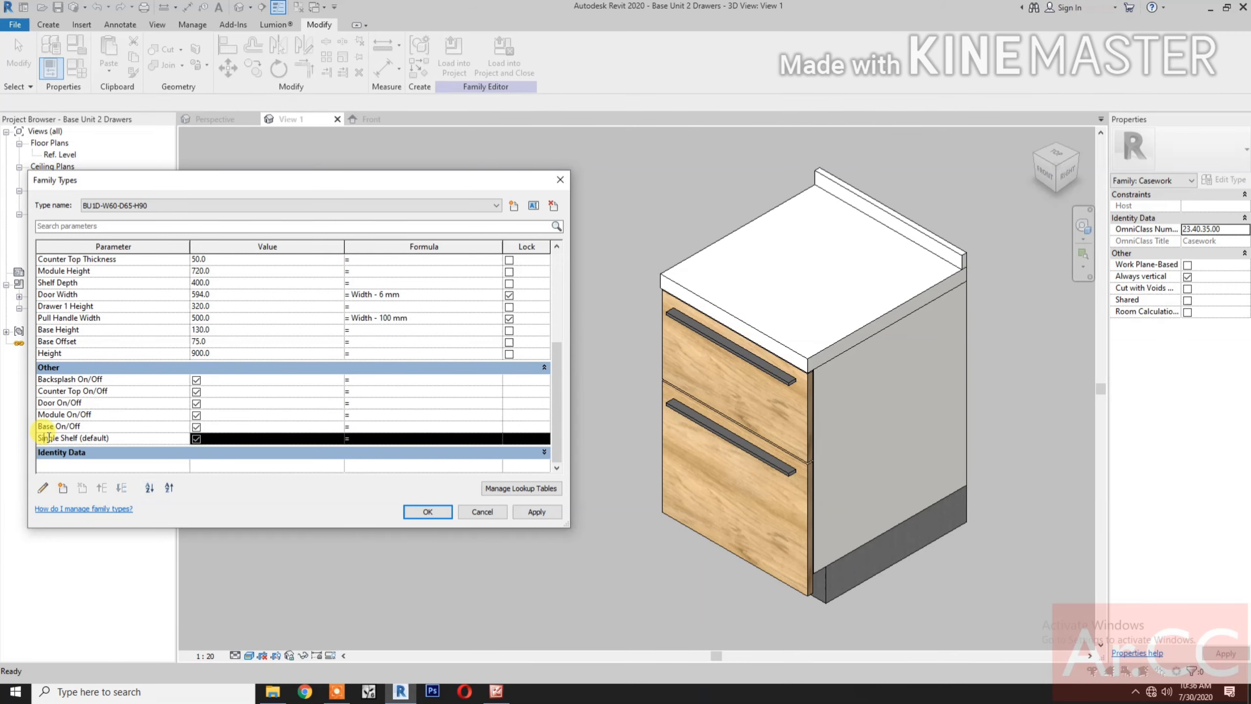
click(81, 489)
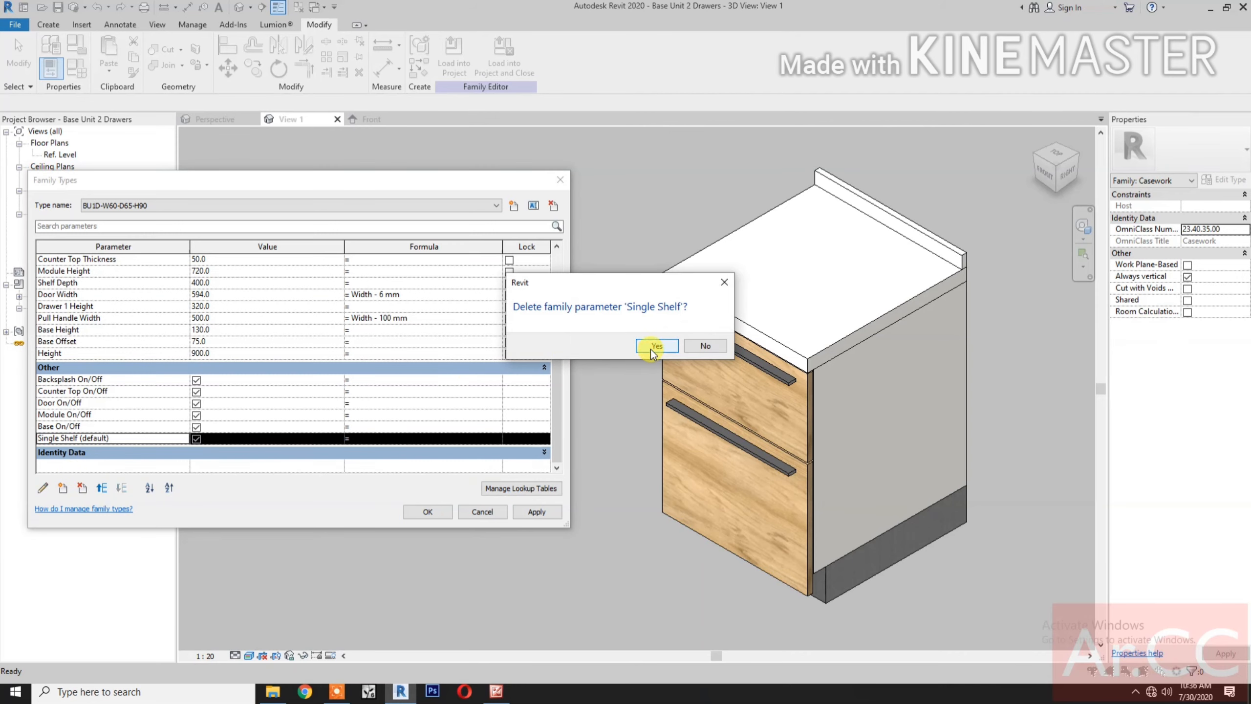
click(656, 351)
Step: Delete the Door On/Off and Shelf Depth parameters from the family types and apply the changes
click(116, 416)
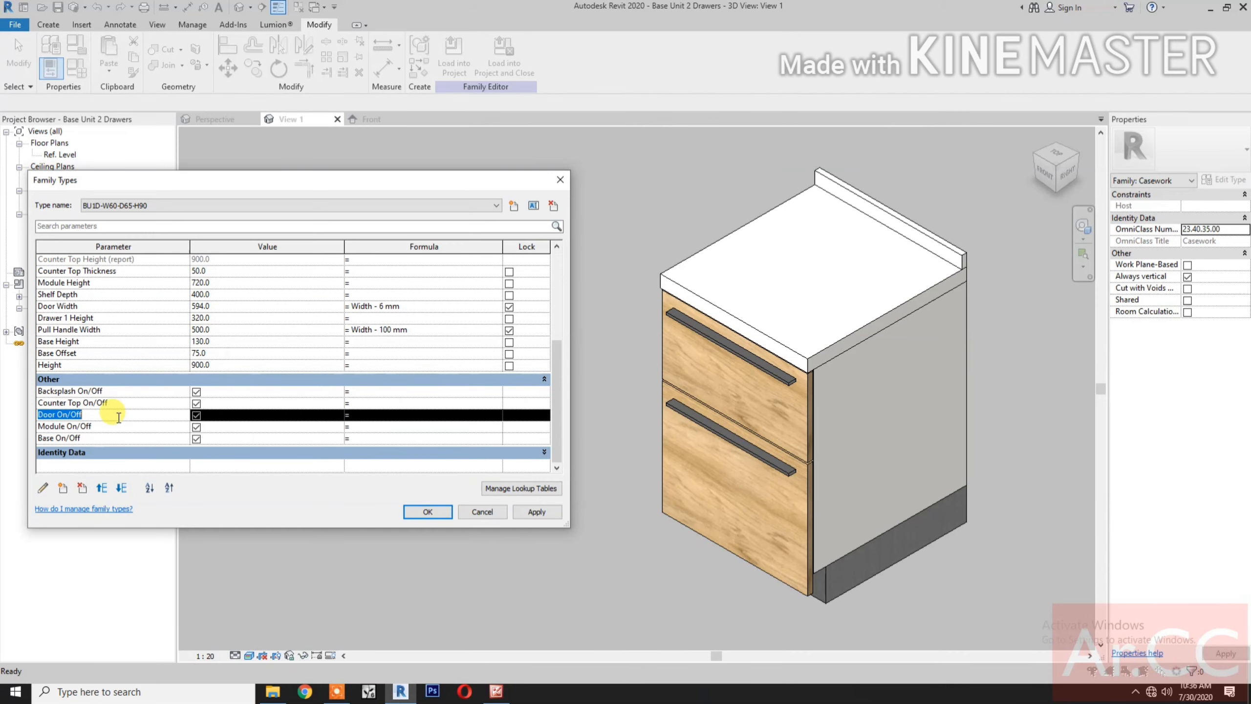
click(81, 488)
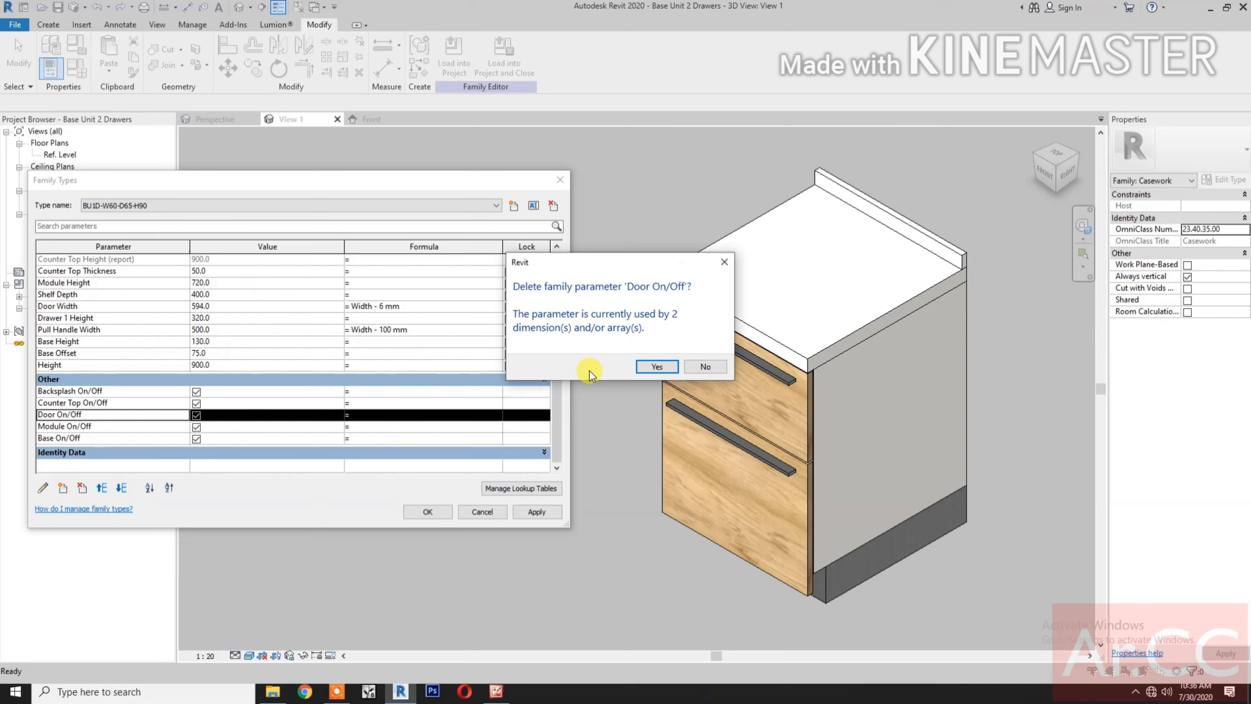
click(654, 365)
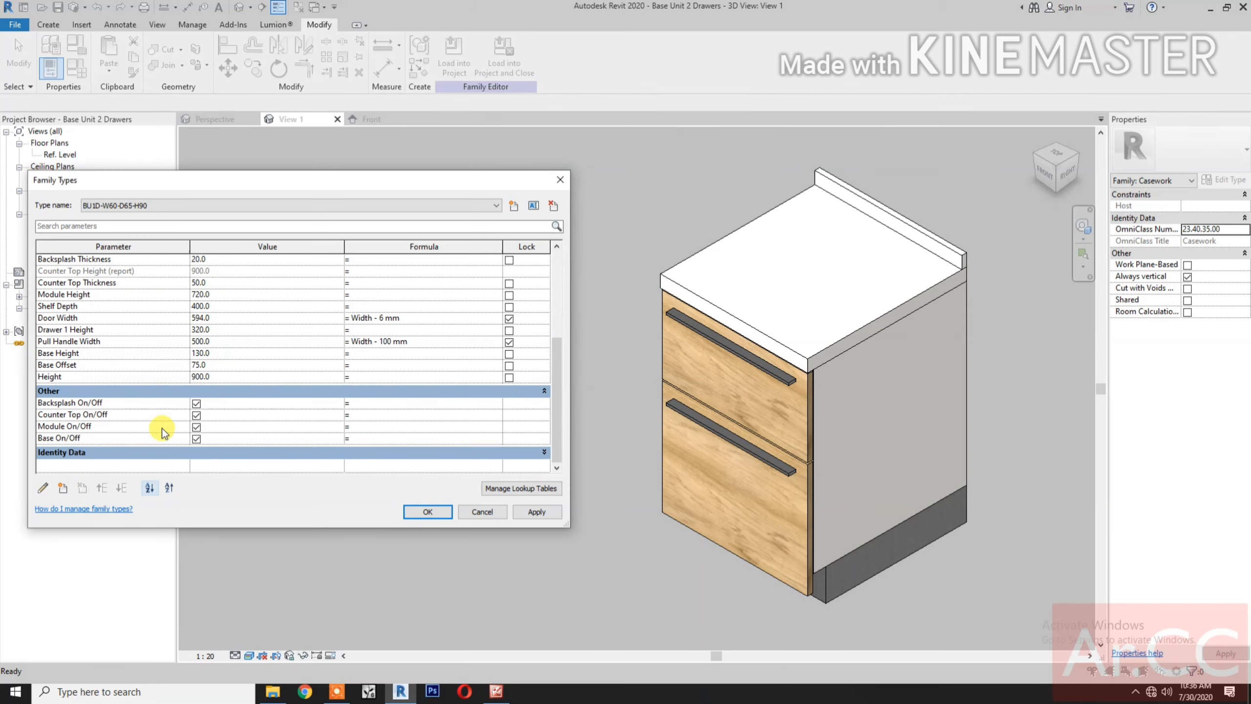
click(103, 309)
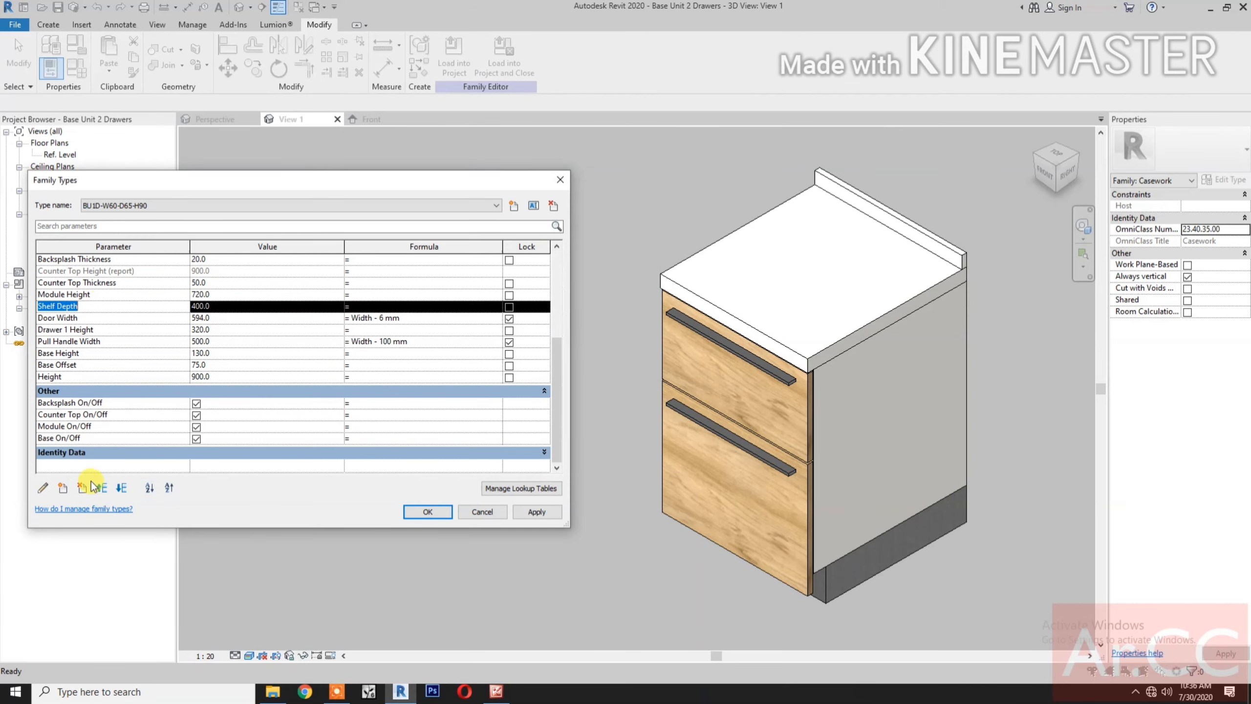
click(82, 488)
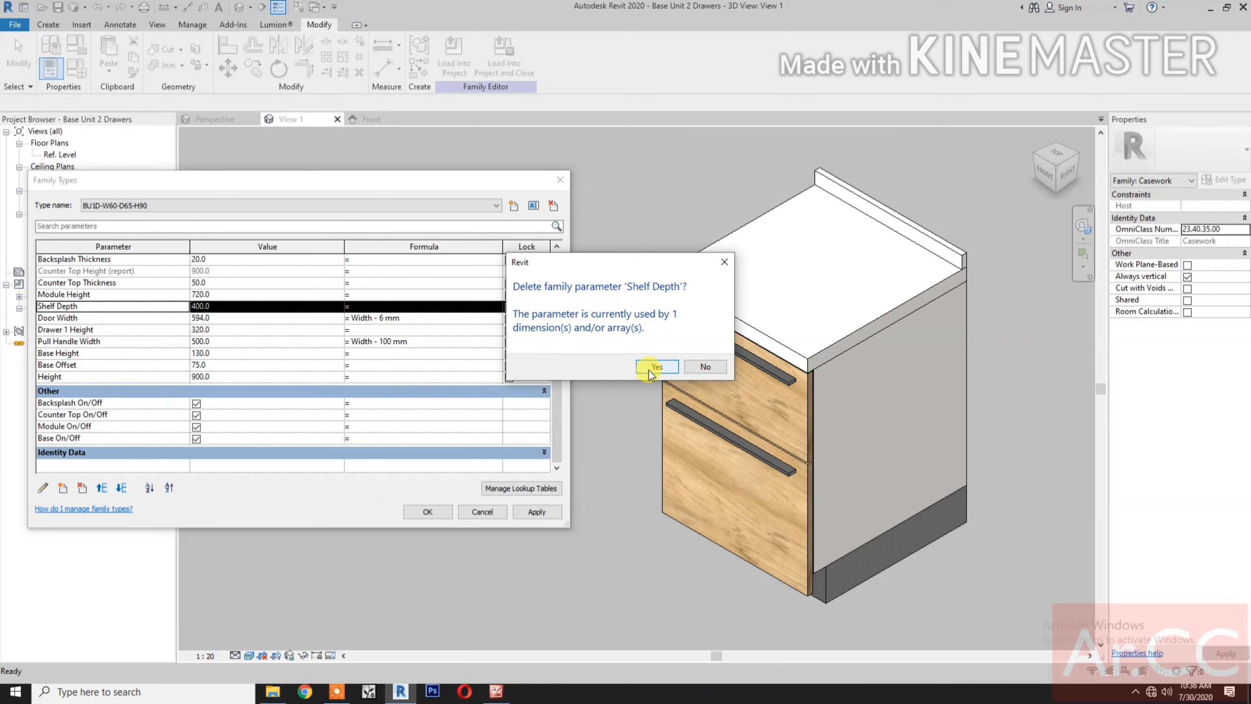
click(649, 370)
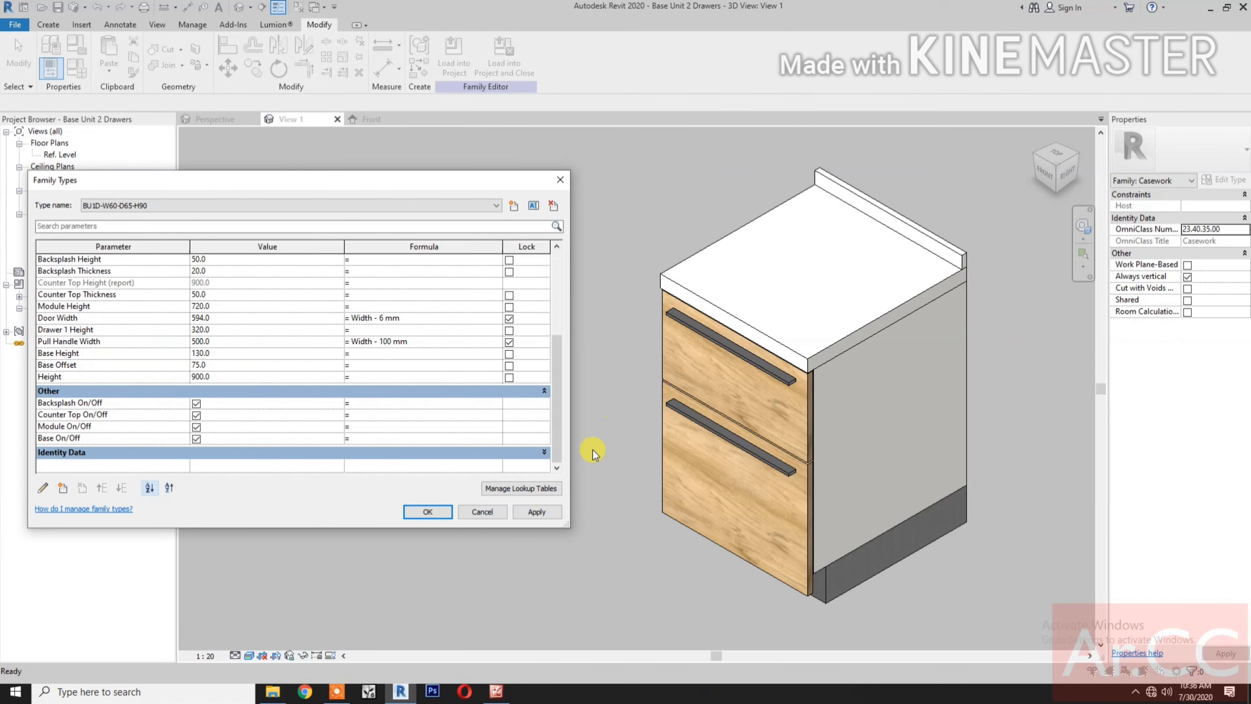
click(535, 511)
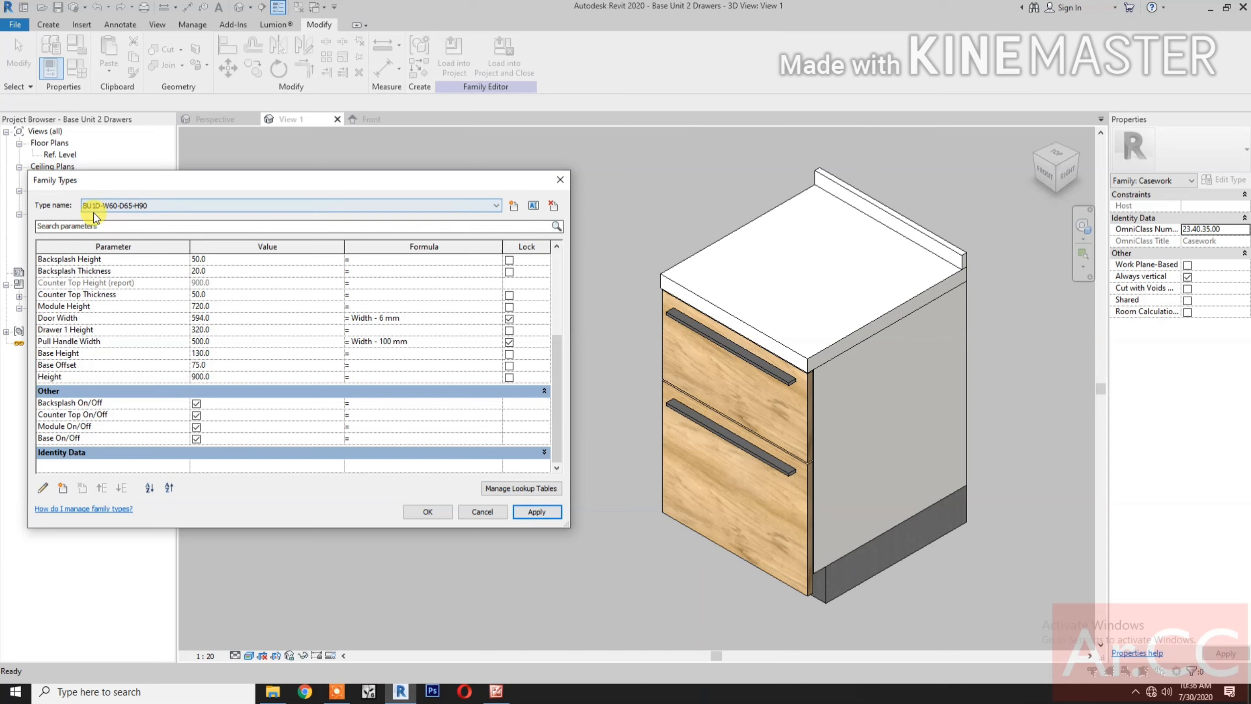
Step: Rename the current family type as BU2D-W60-D65-H90-36
click(534, 206)
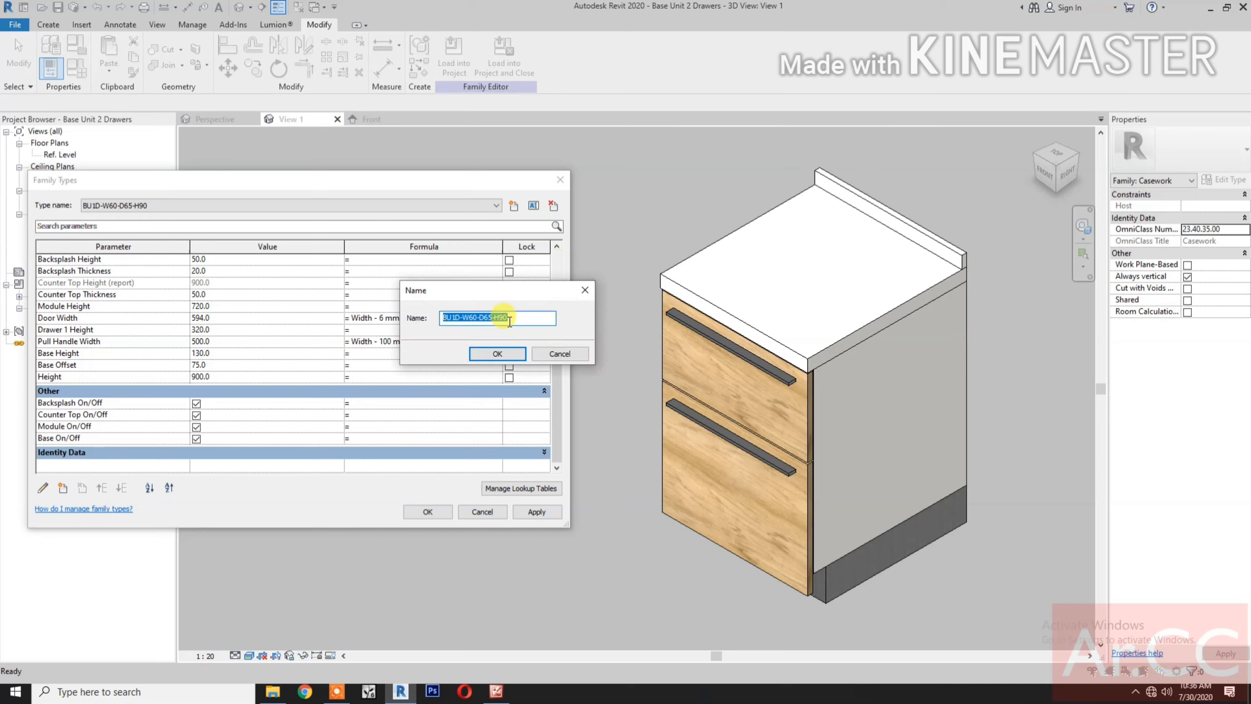
click(462, 319)
key(BackSpace)
text(2)
text(-)
text(36)
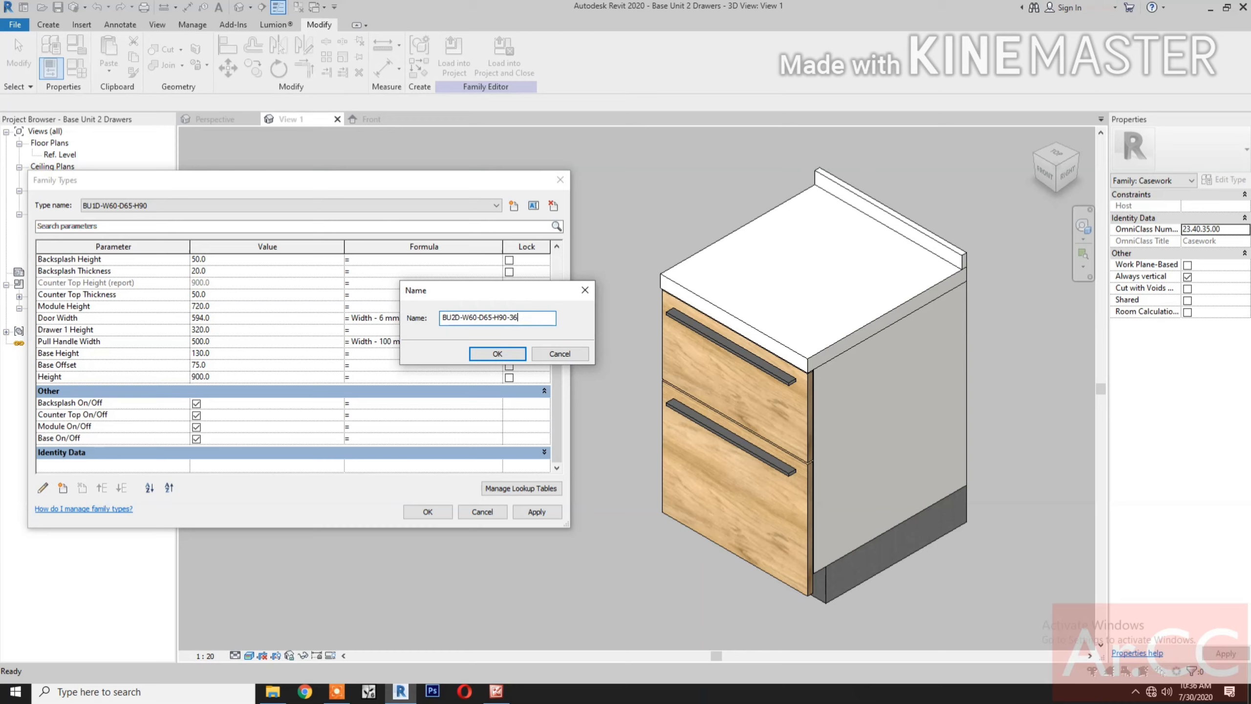
click(495, 357)
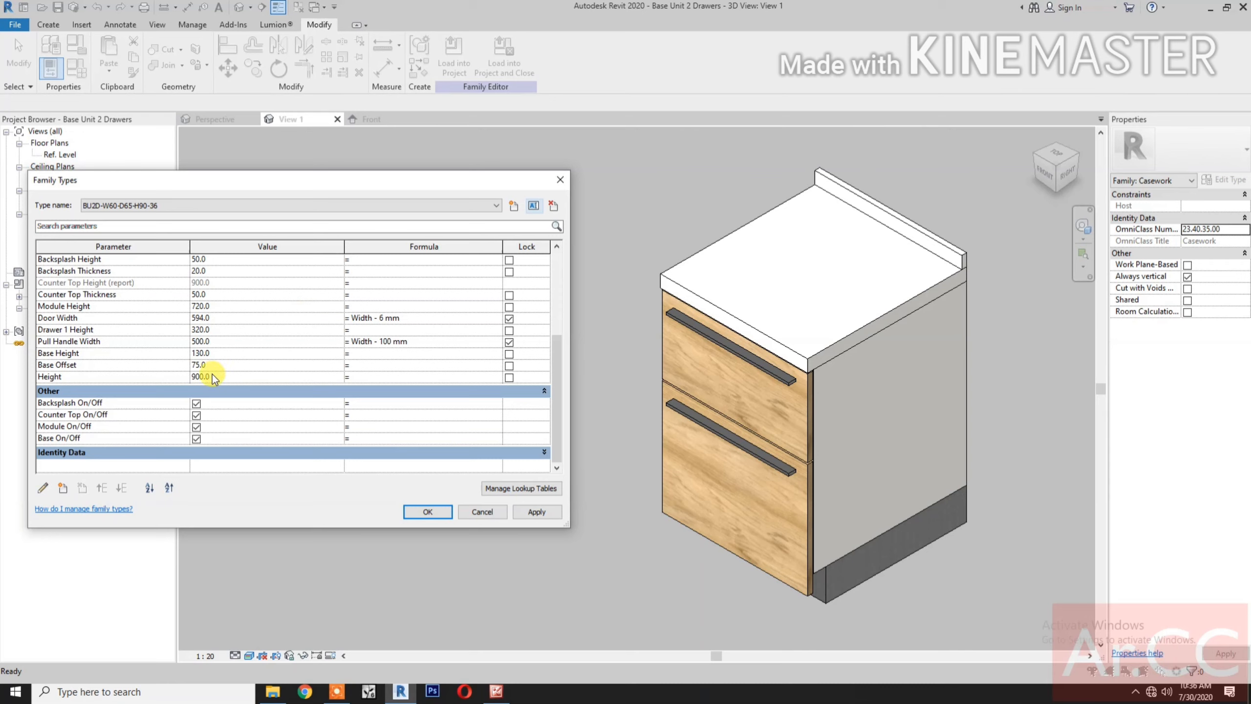
Step: Set Drawer 1 Height to 360 mm for the BU2D-W60-D65-H90-36 type and apply it
scroll(262, 398, up, 2)
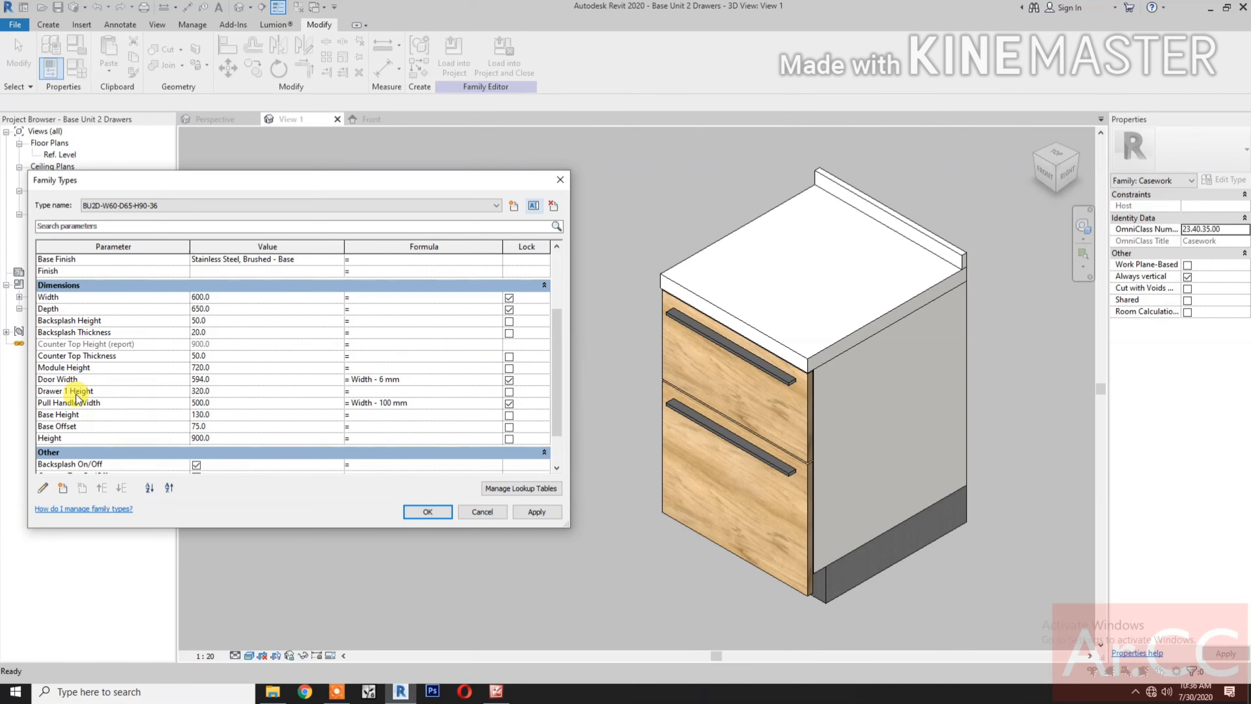
click(223, 392)
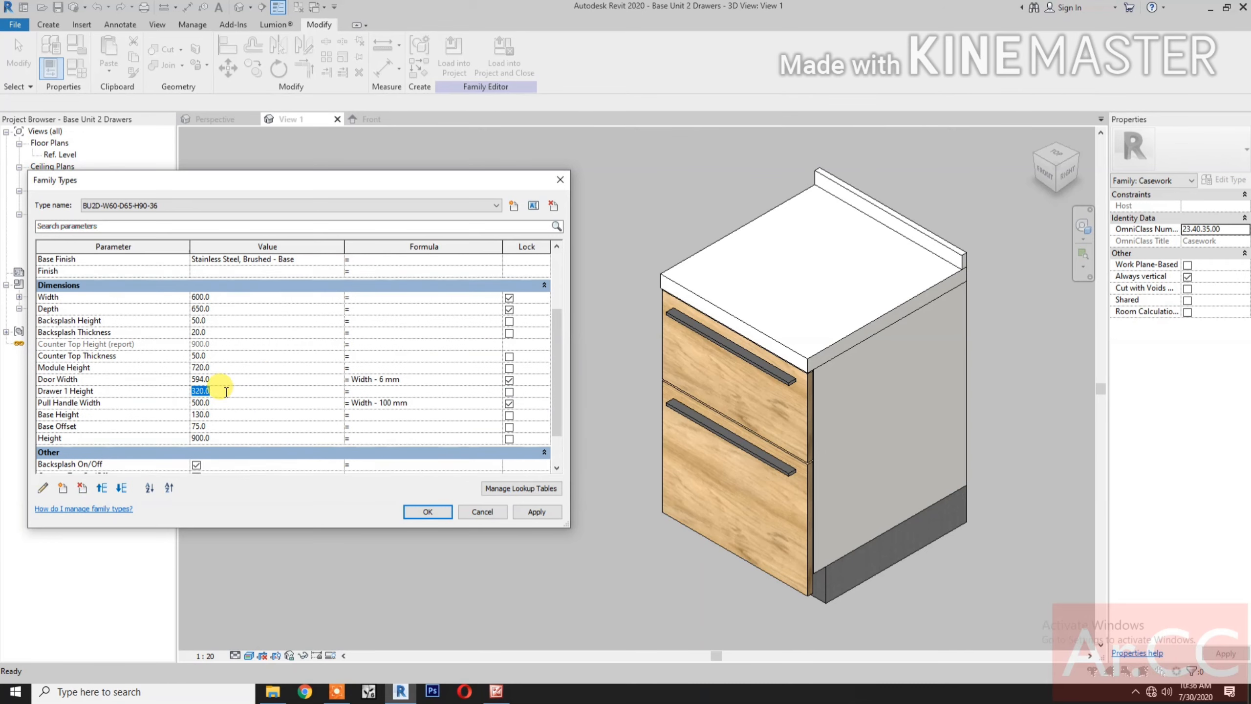
text(360)
click(540, 510)
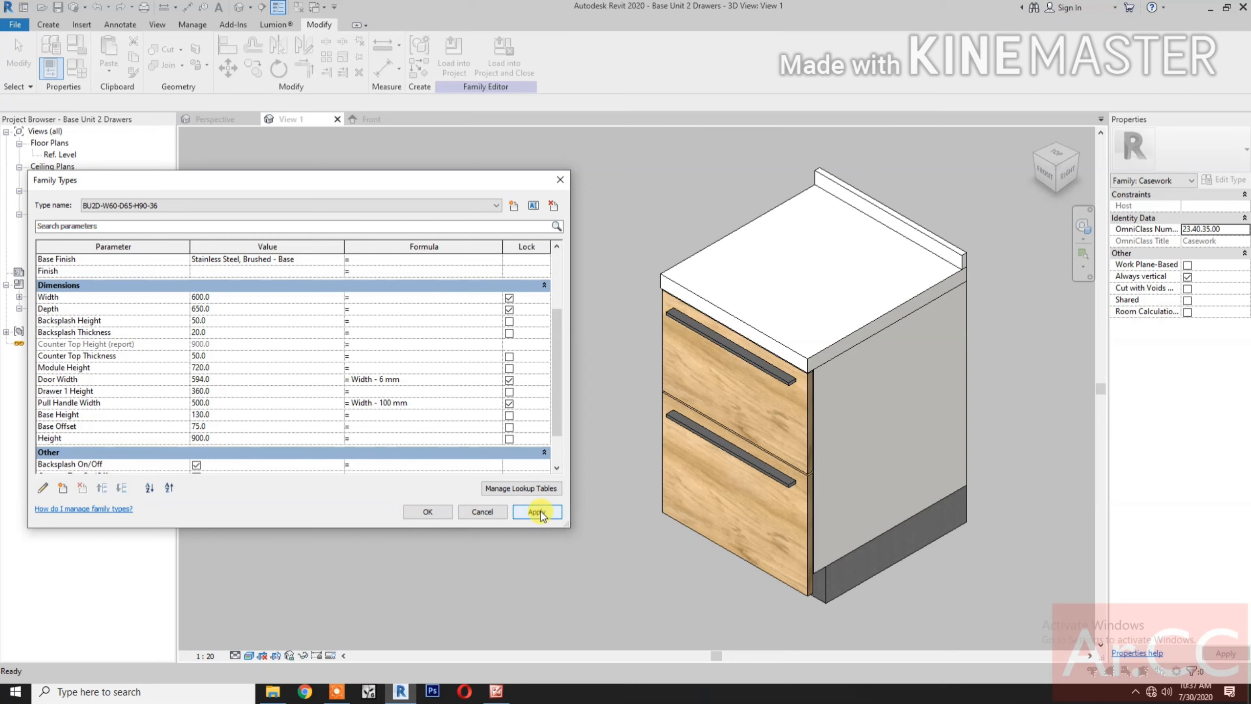
Step: Create a new family type named BU2D-W60-D65-H90-12, reusing the current type's copied name
click(530, 209)
key(ctrl+c)
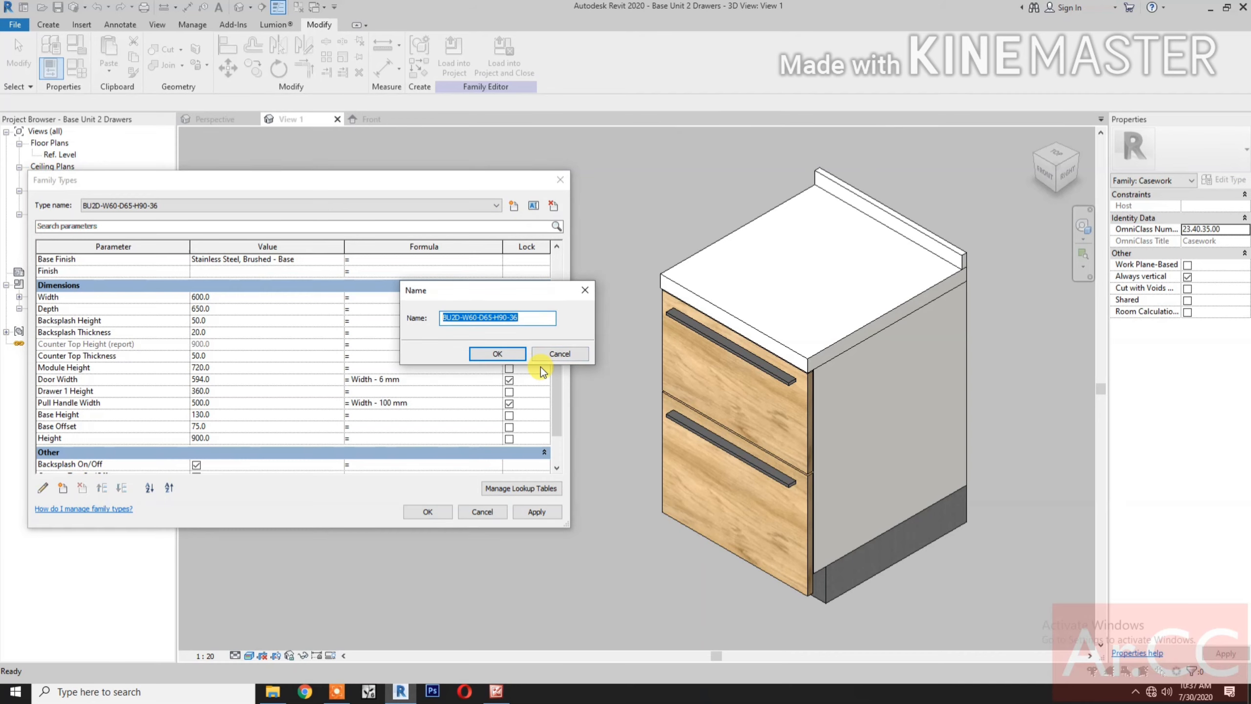
click(553, 352)
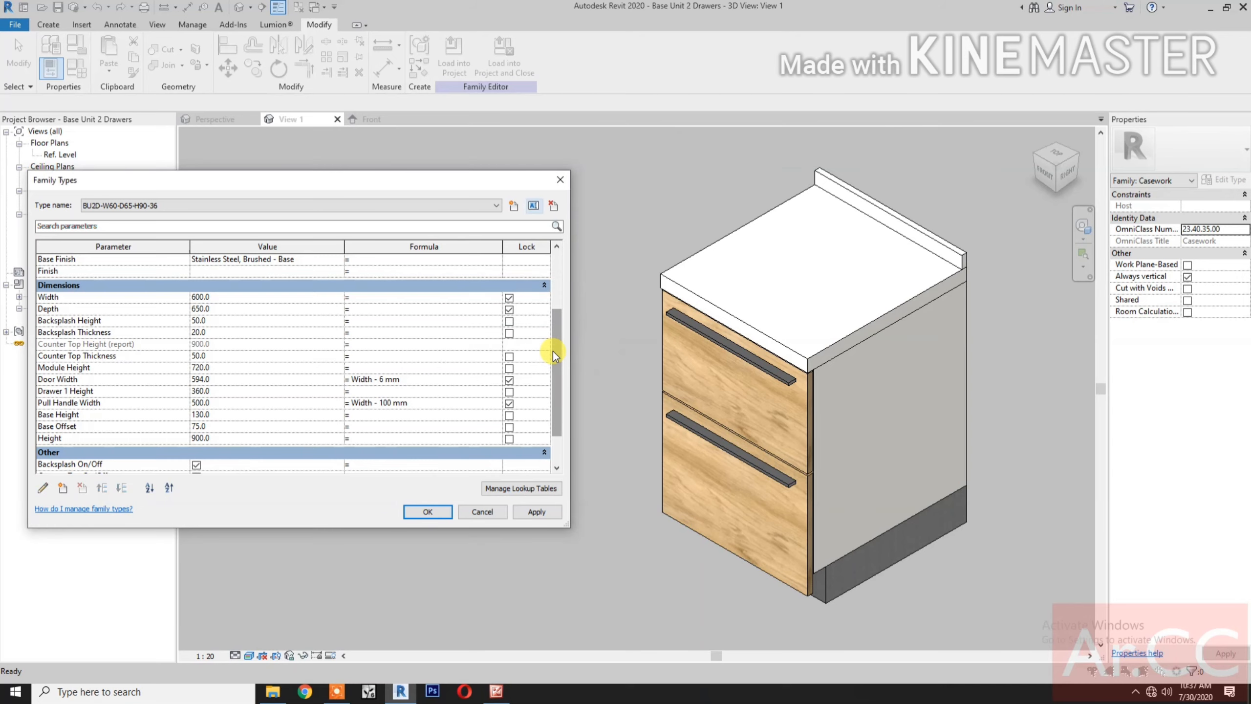
click(512, 206)
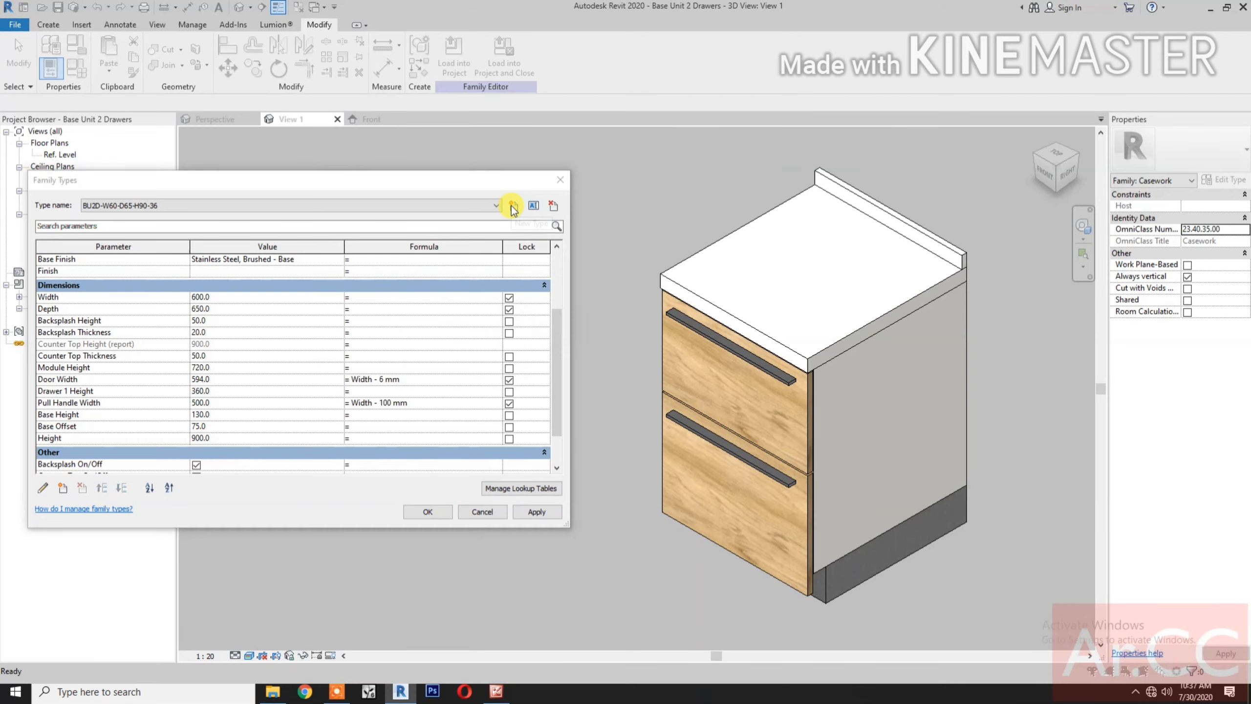
key(ctrl+v)
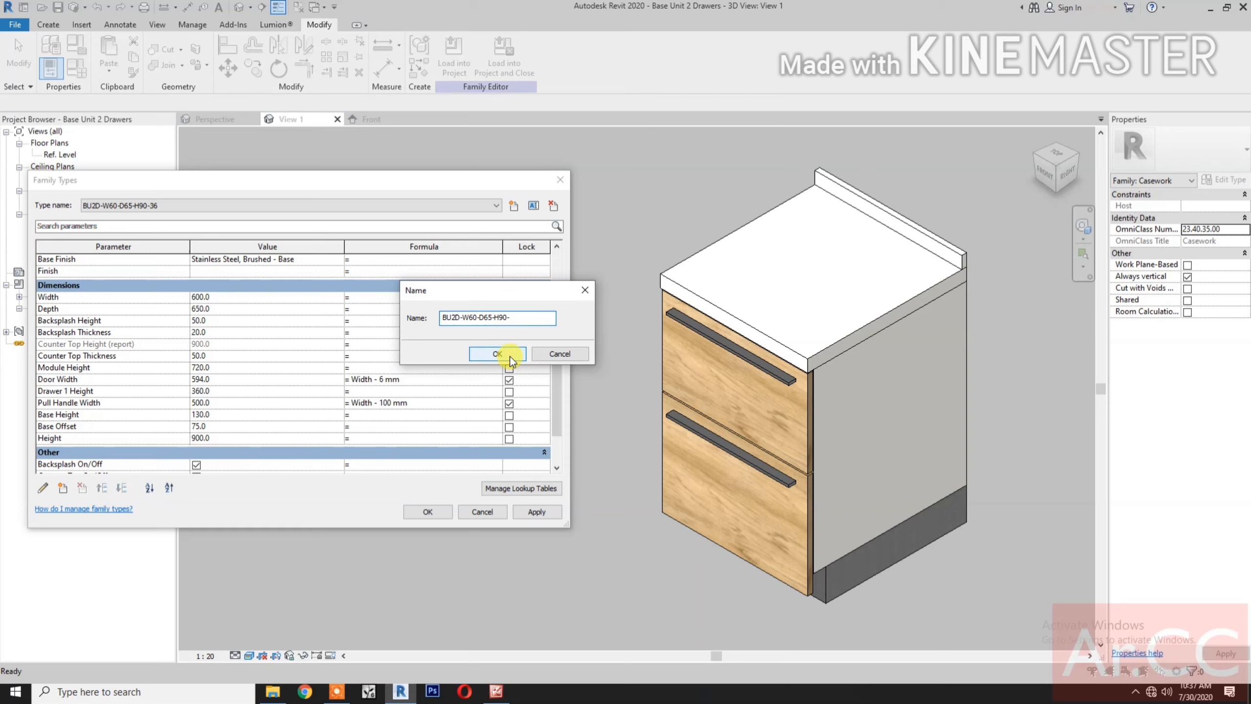
text(12)
click(496, 353)
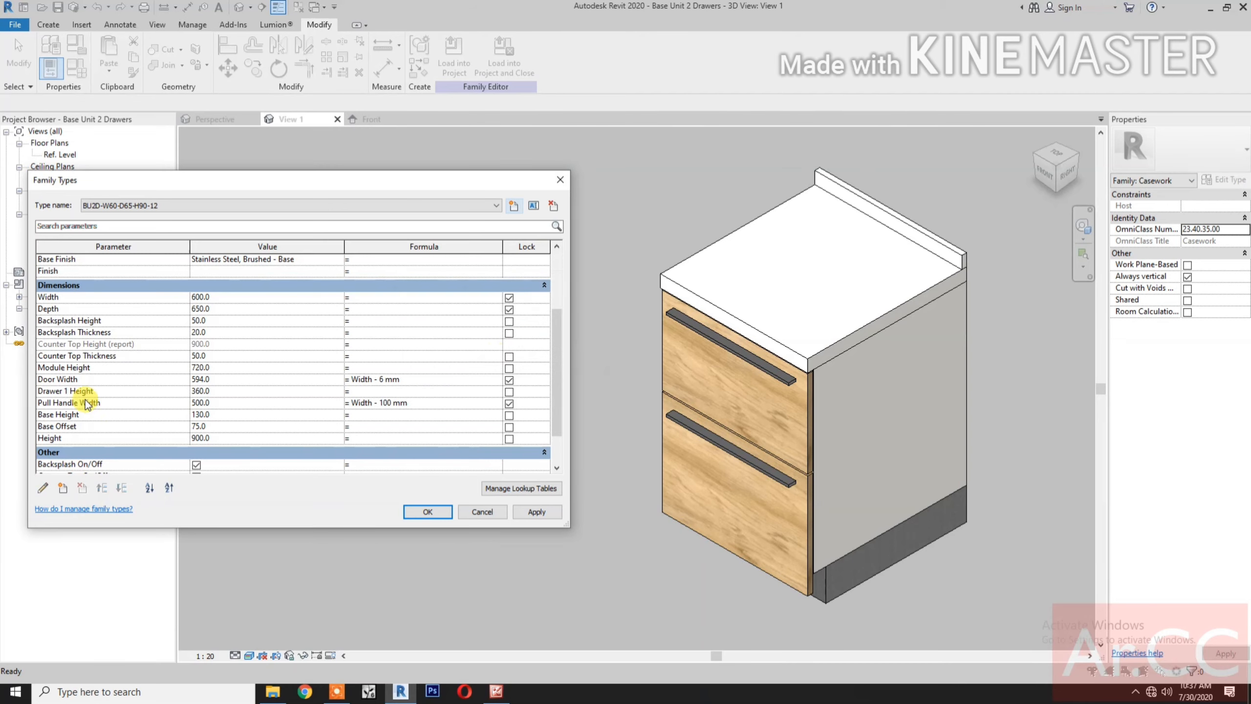
Step: Set Drawer 1 Height to 120 mm for the BU2D-W60-D65-H90-12 type and apply it
click(218, 390)
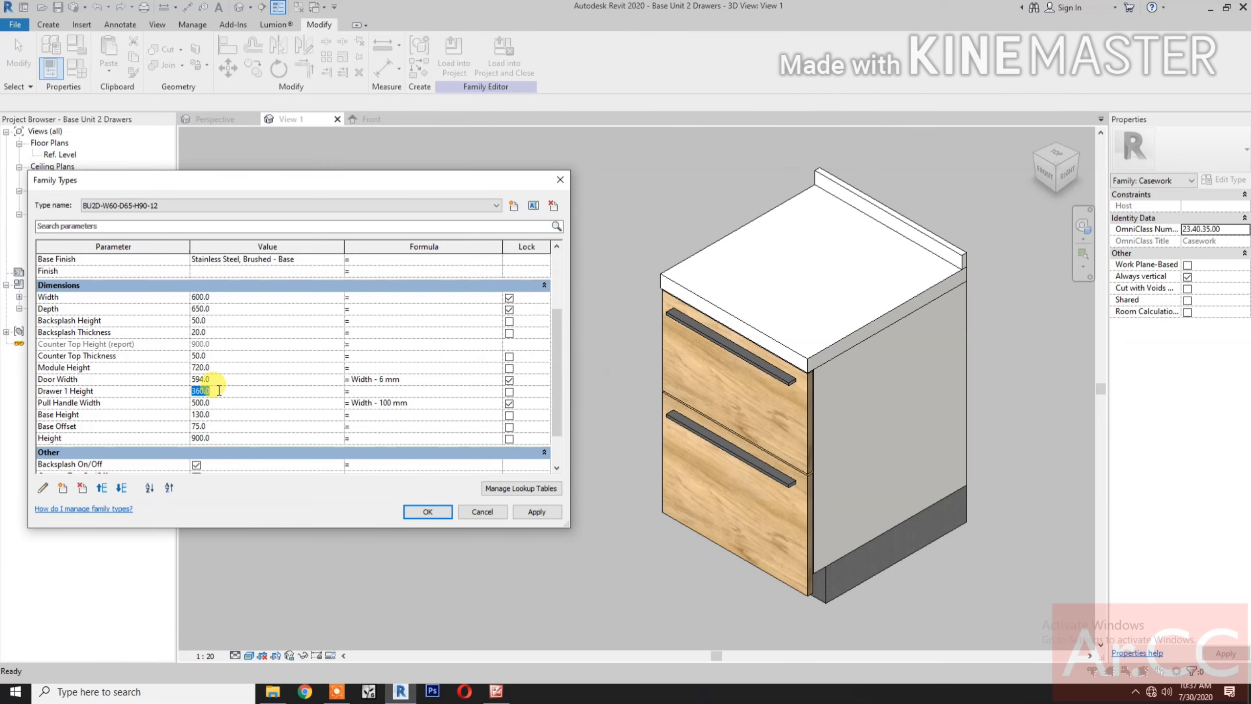
text(120)
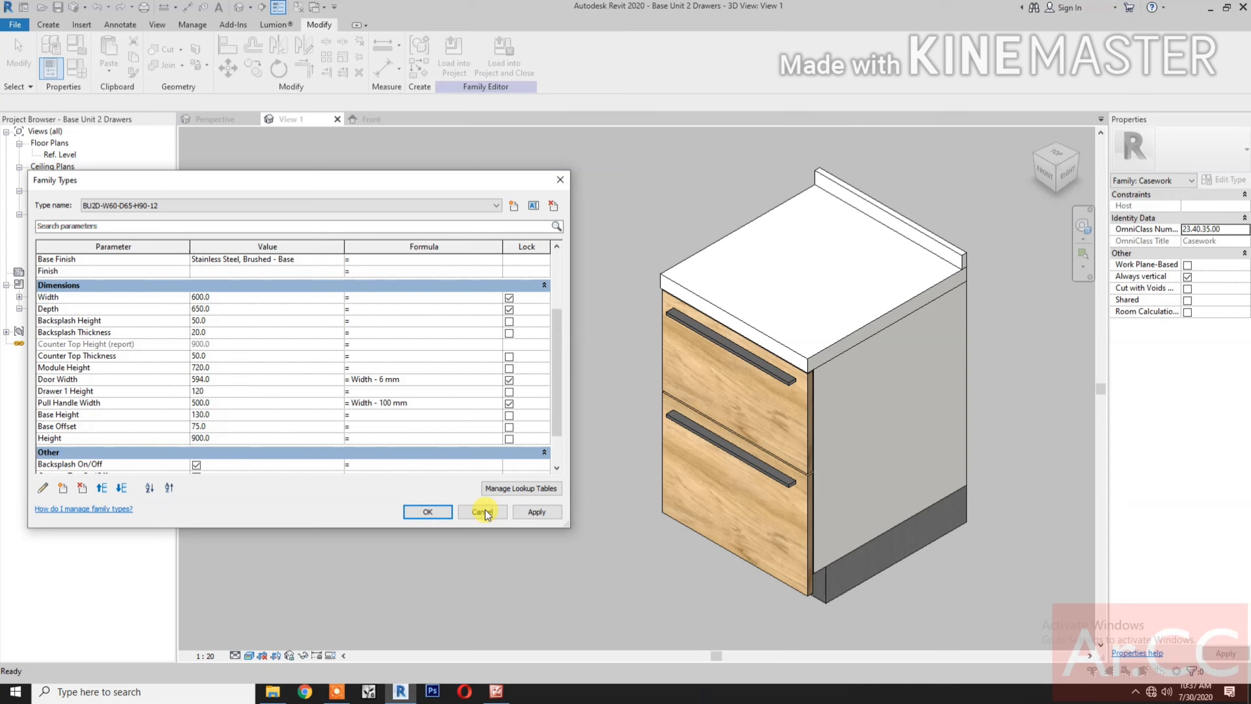
click(538, 514)
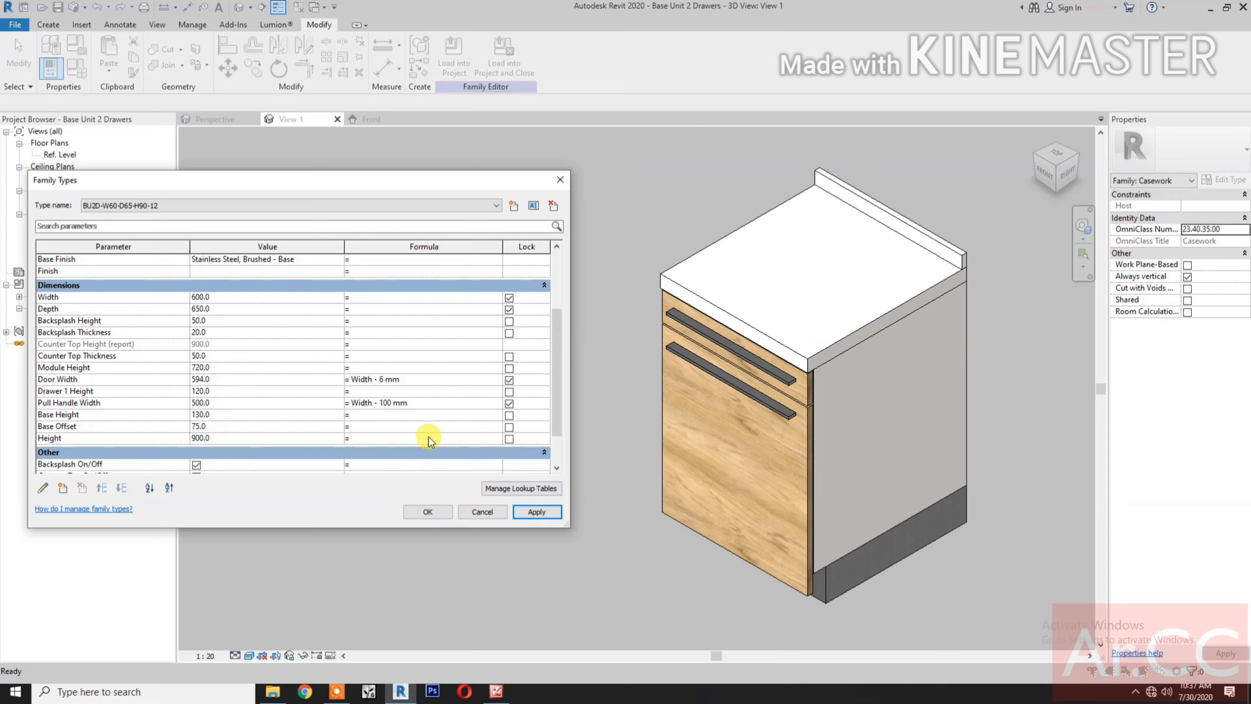
Step: Create another family type named BU2D-W60-D65-H90-24 from the copied type name
click(514, 207)
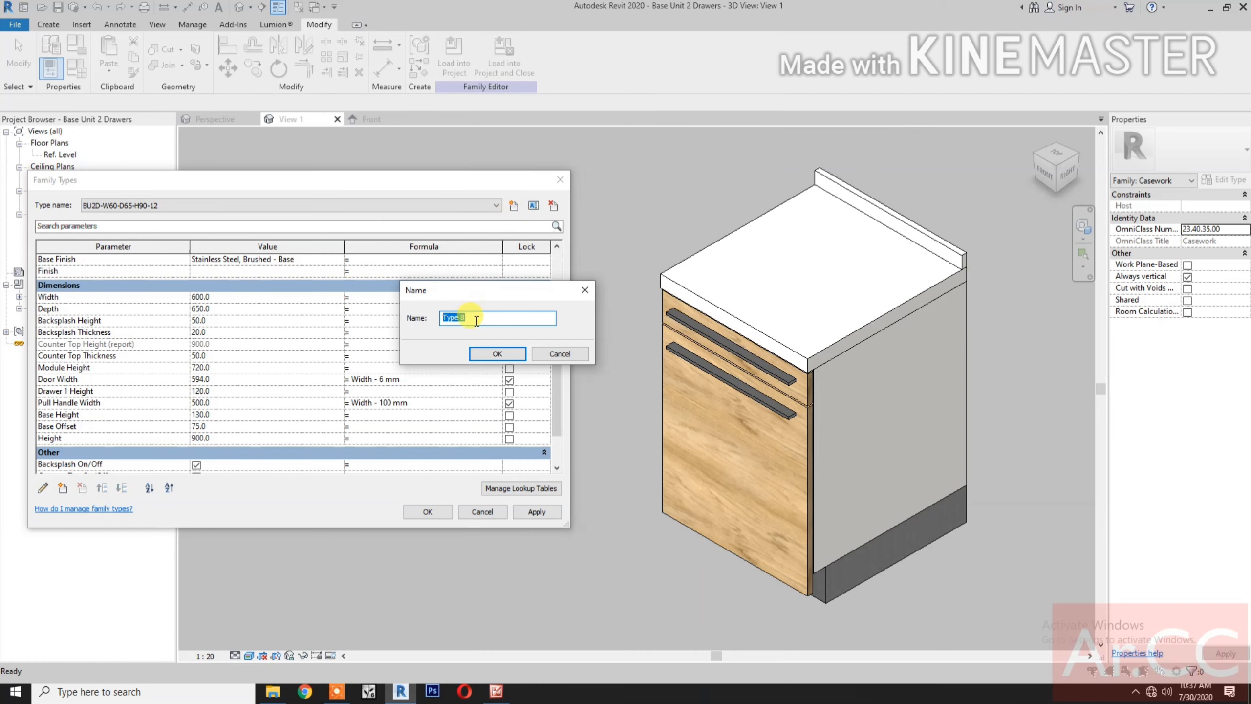
key(ctrl+v)
key(BackSpace)
key(BackSpace)
text(24)
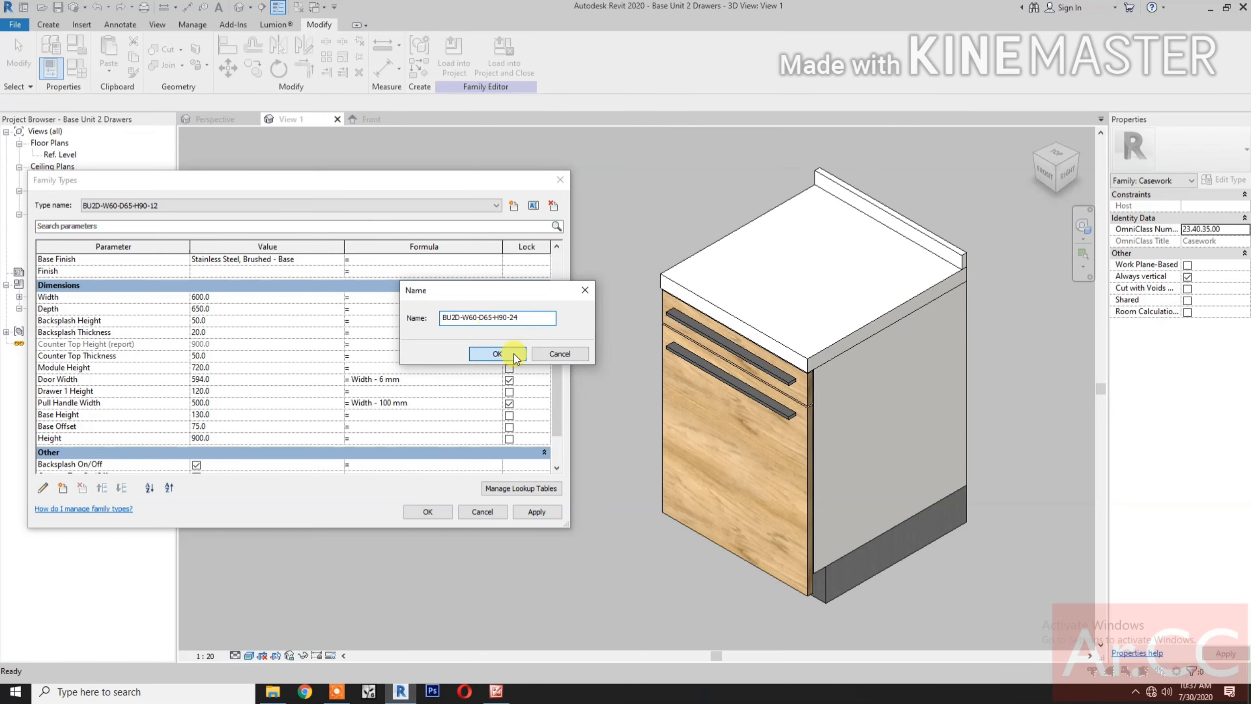
click(516, 351)
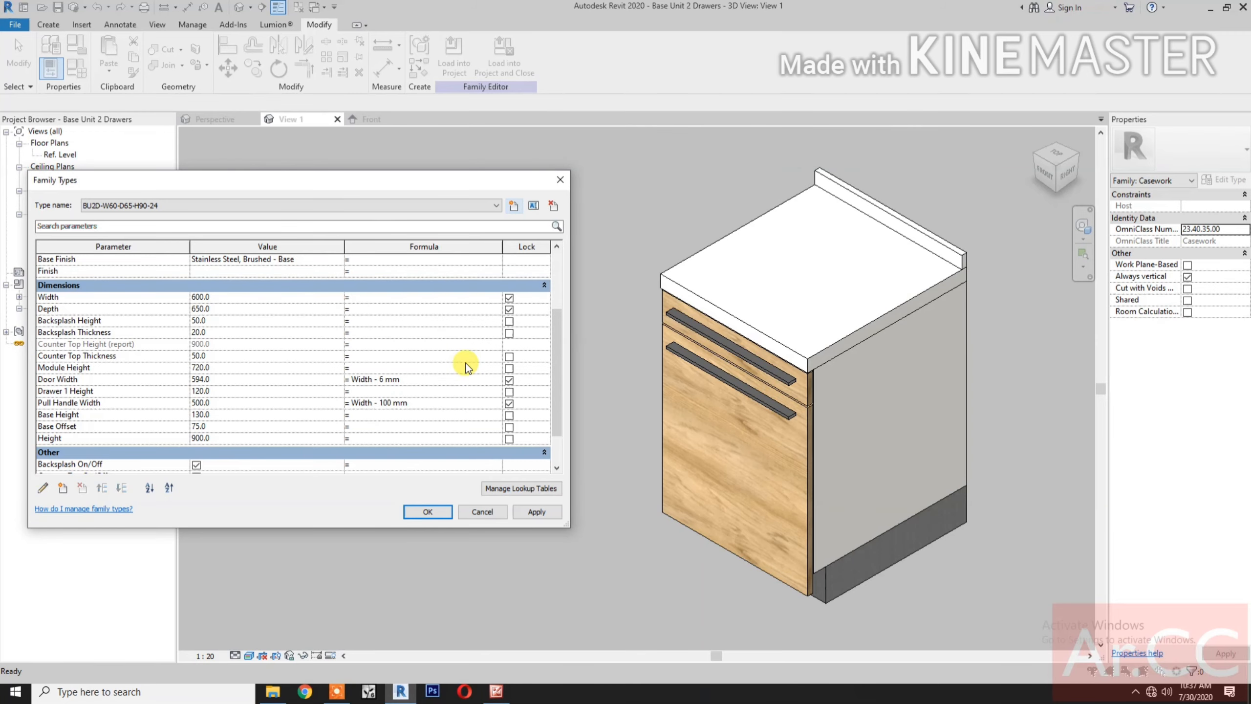
Step: Set Drawer 1 Height to 240 mm for the BU2D-W60-D65-H90-24 type and apply it
click(224, 392)
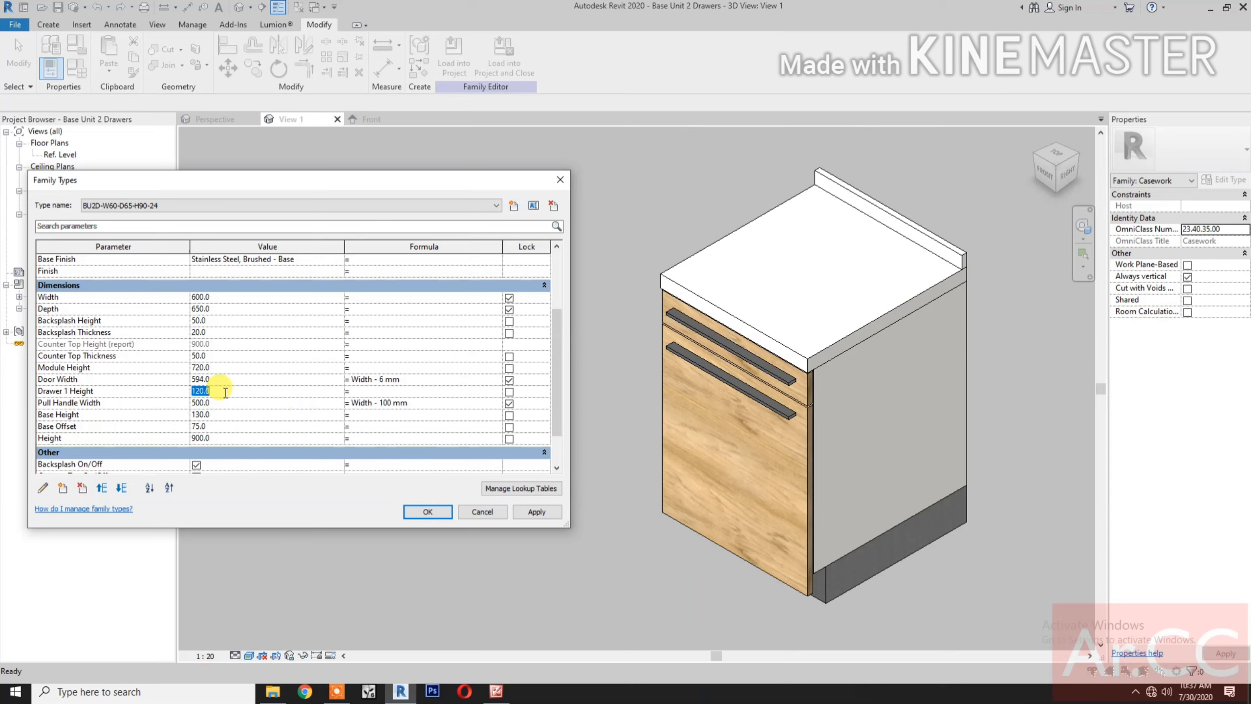
text(240)
click(537, 512)
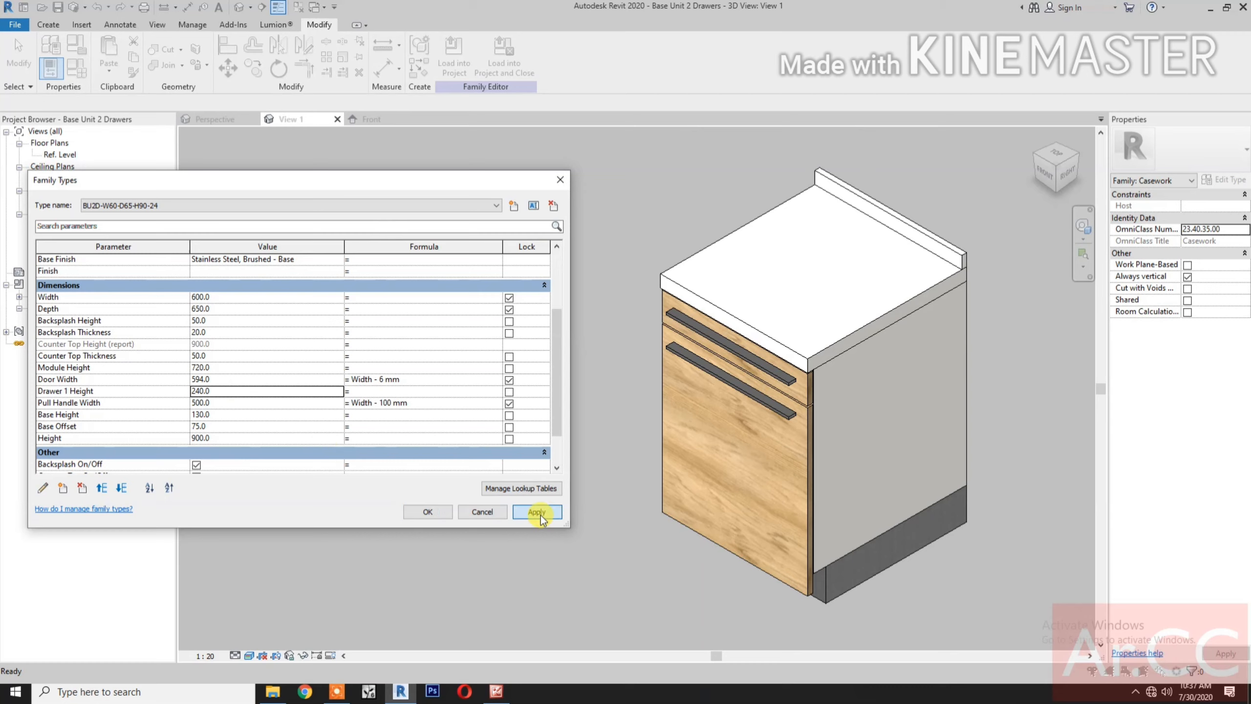
Step: Delete all the leftover BU1D and BUXD family types, keeping only the three BU2D types
click(384, 203)
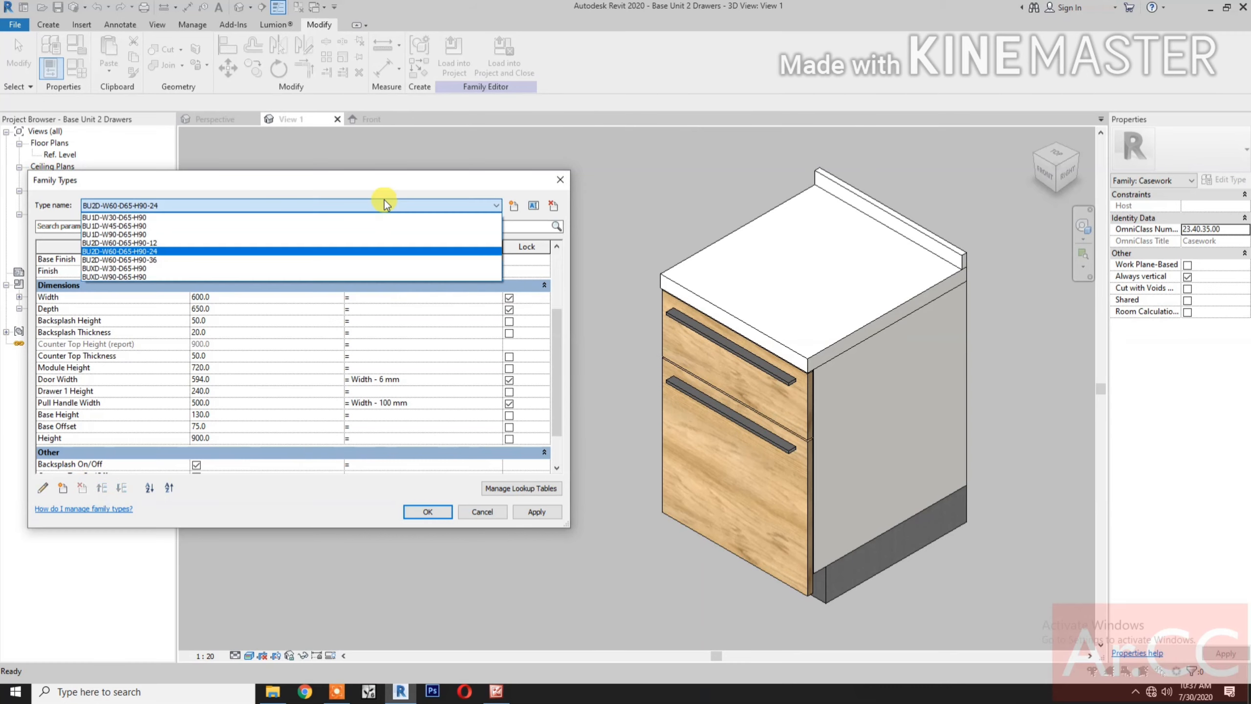
click(269, 221)
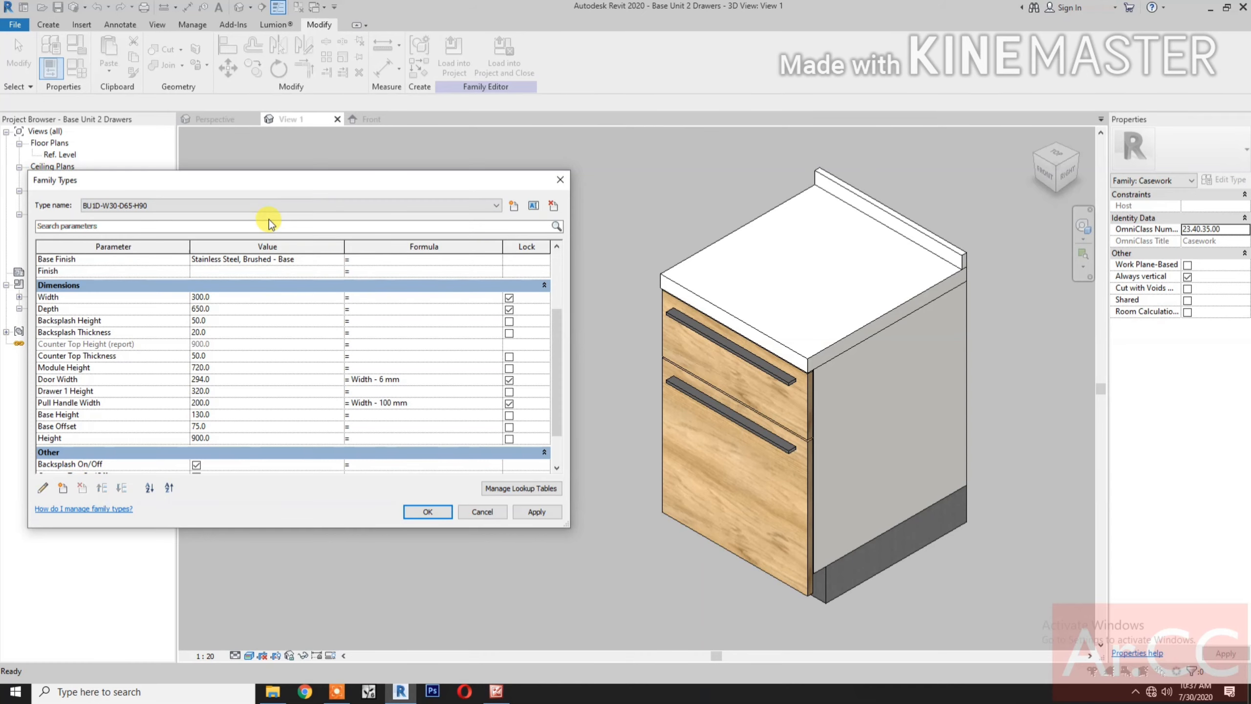
click(552, 207)
click(553, 207)
click(438, 207)
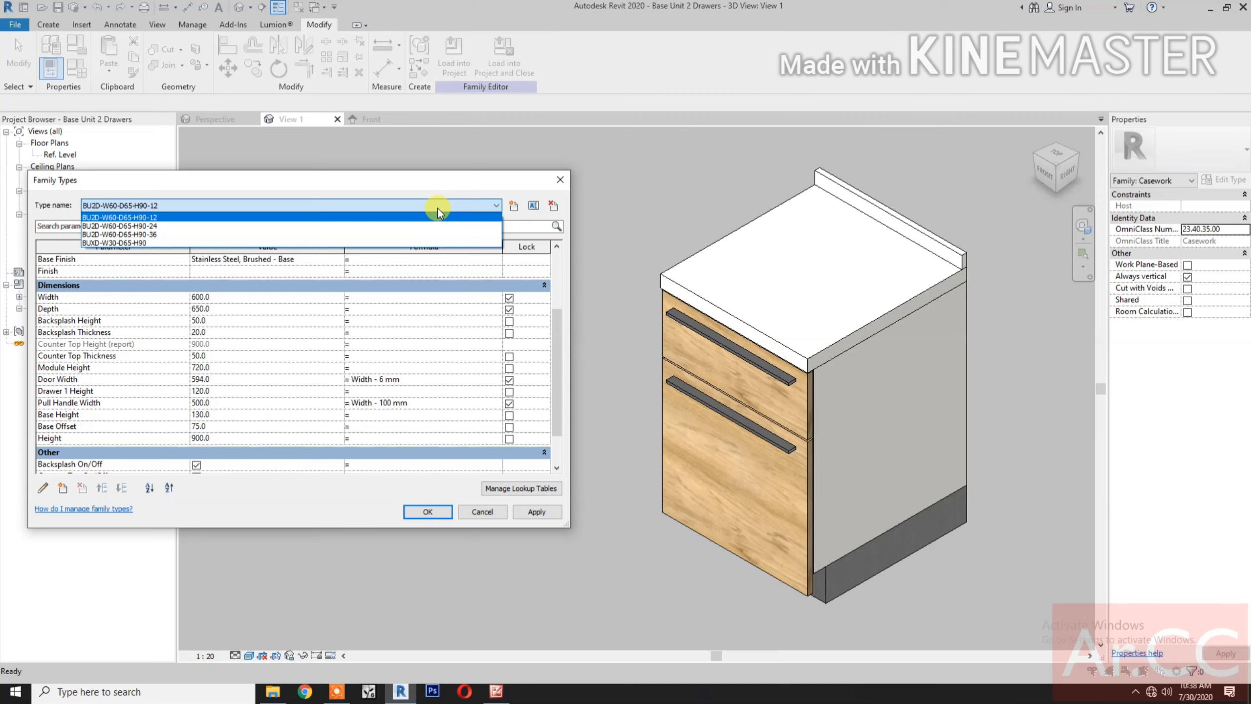
click(143, 242)
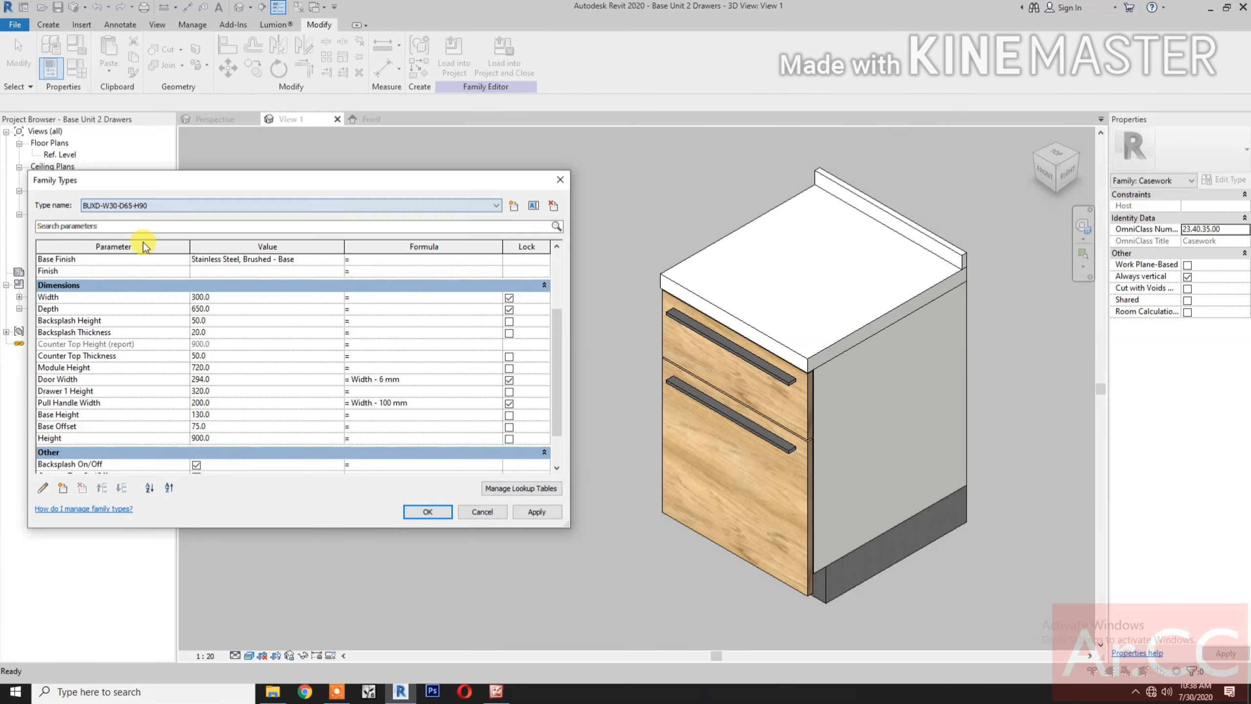
click(553, 206)
Step: Make BU2D-W60-D65-H90-36 the current family type, apply it and close the family types settings
click(370, 206)
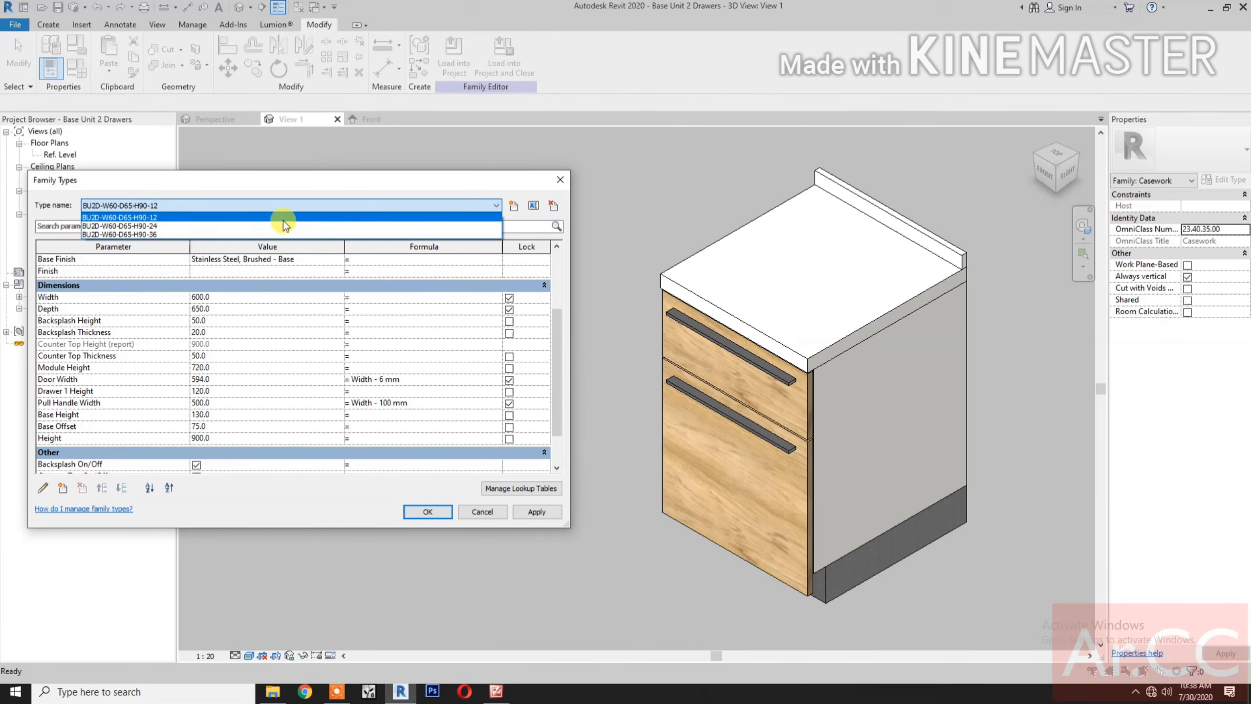
click(258, 235)
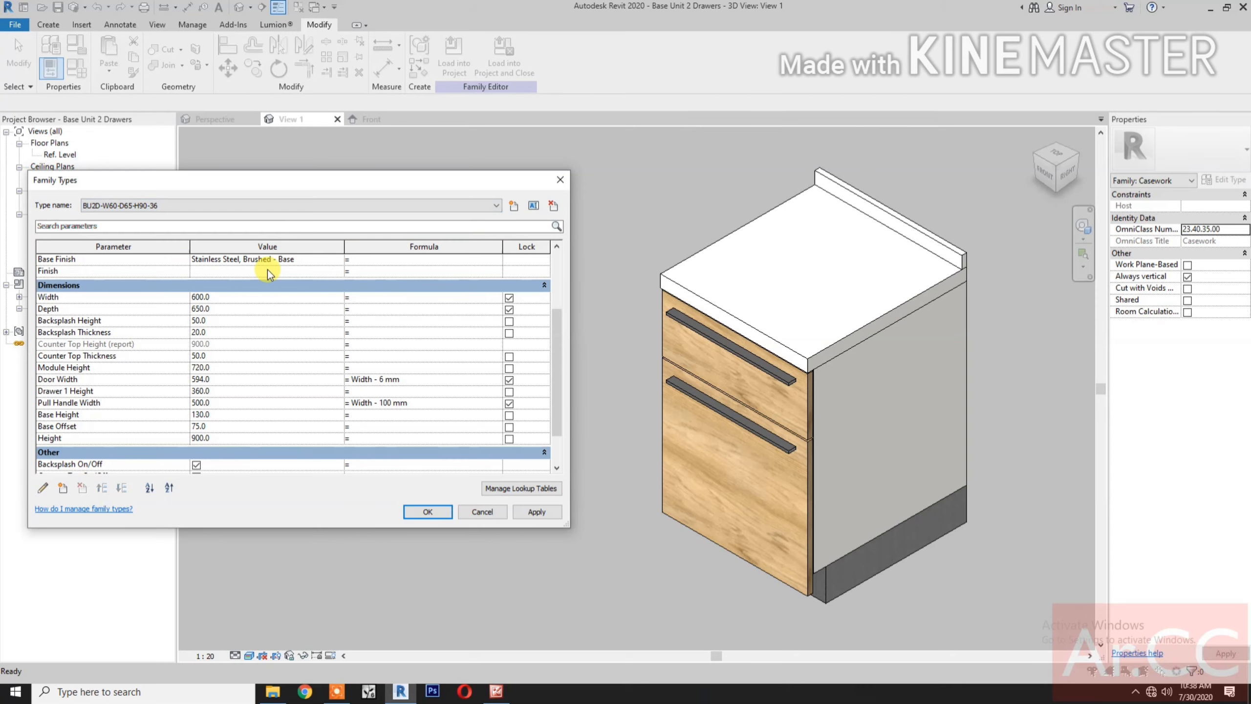
click(542, 515)
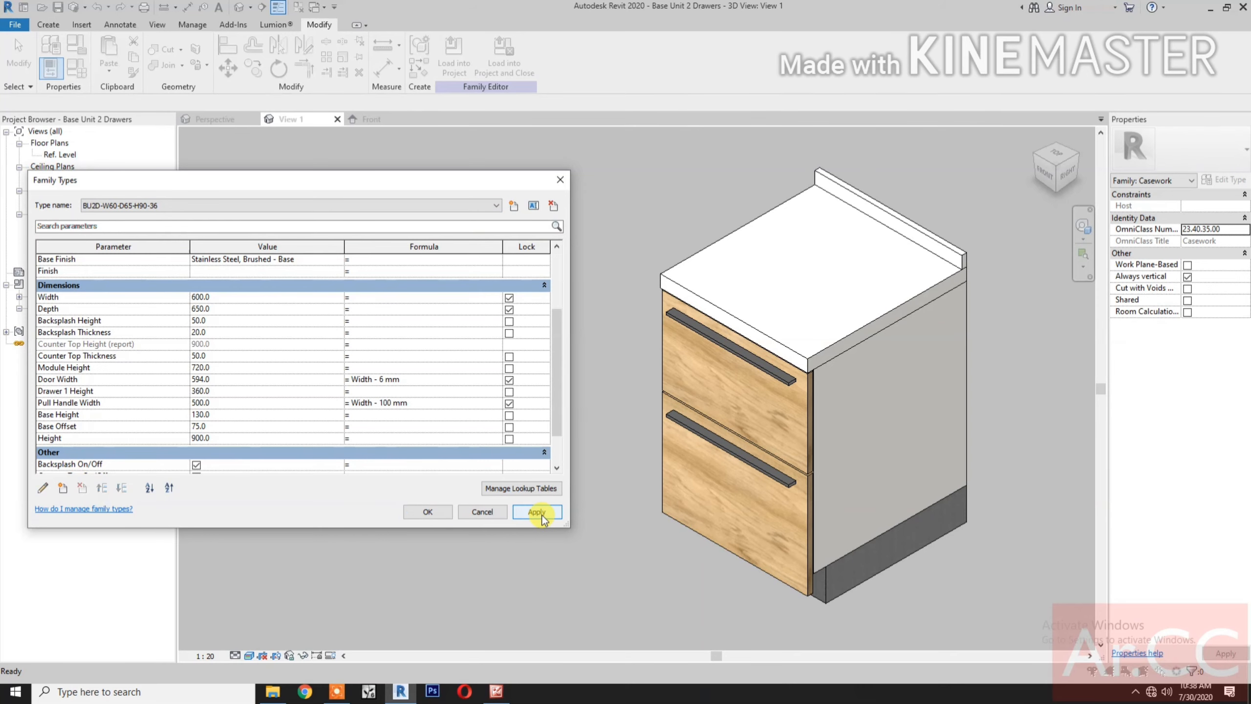
click(426, 513)
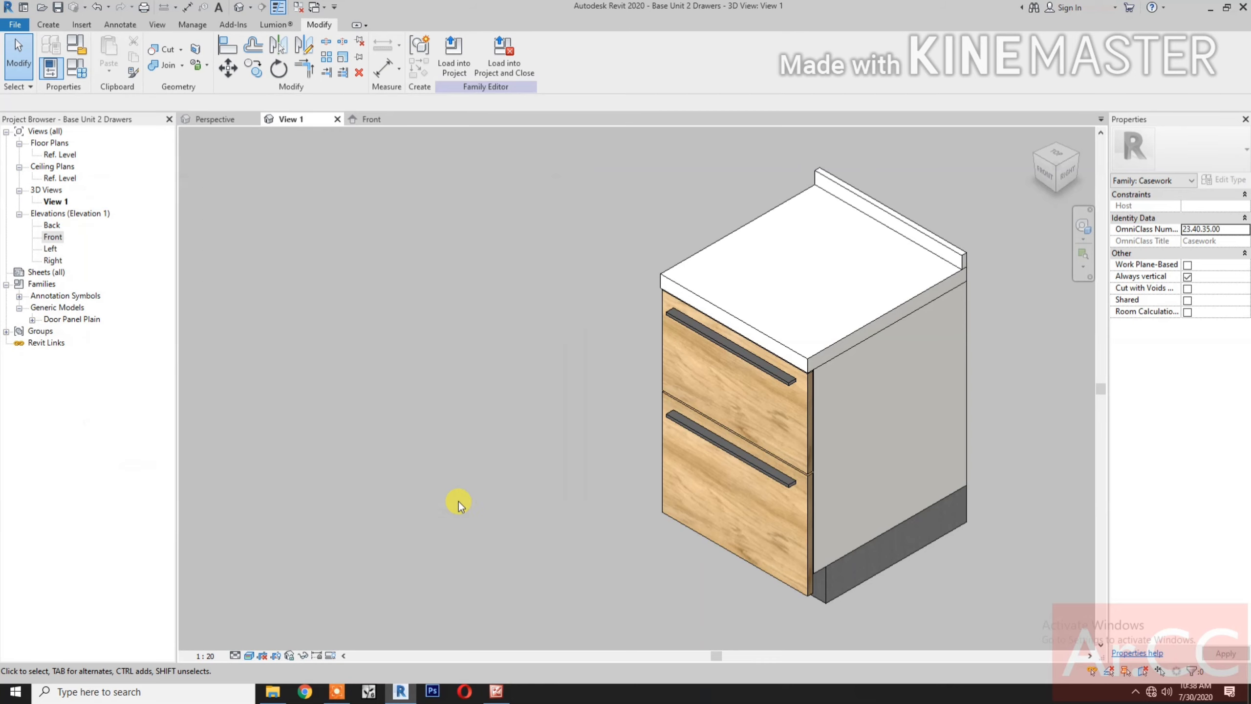
Step: Examine the properties of the upper drawer panel in the 3D view, including its dimensions
right_click(483, 489)
click(531, 435)
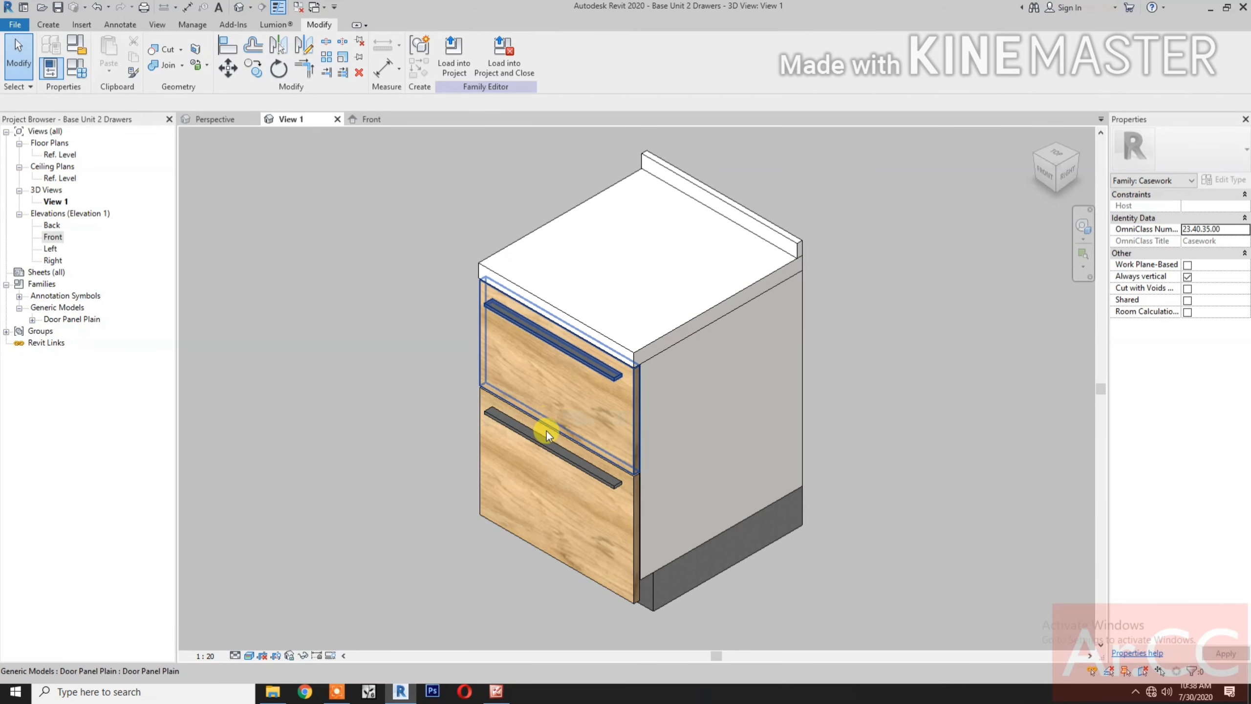
click(549, 346)
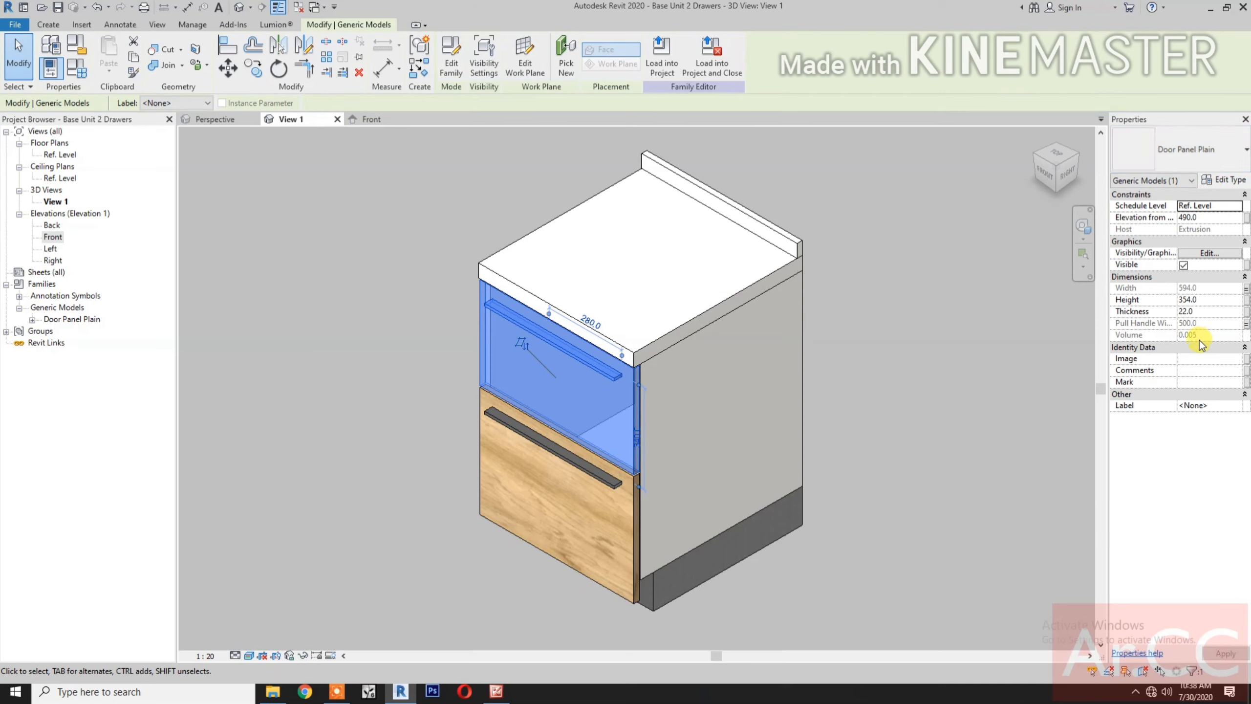
click(937, 494)
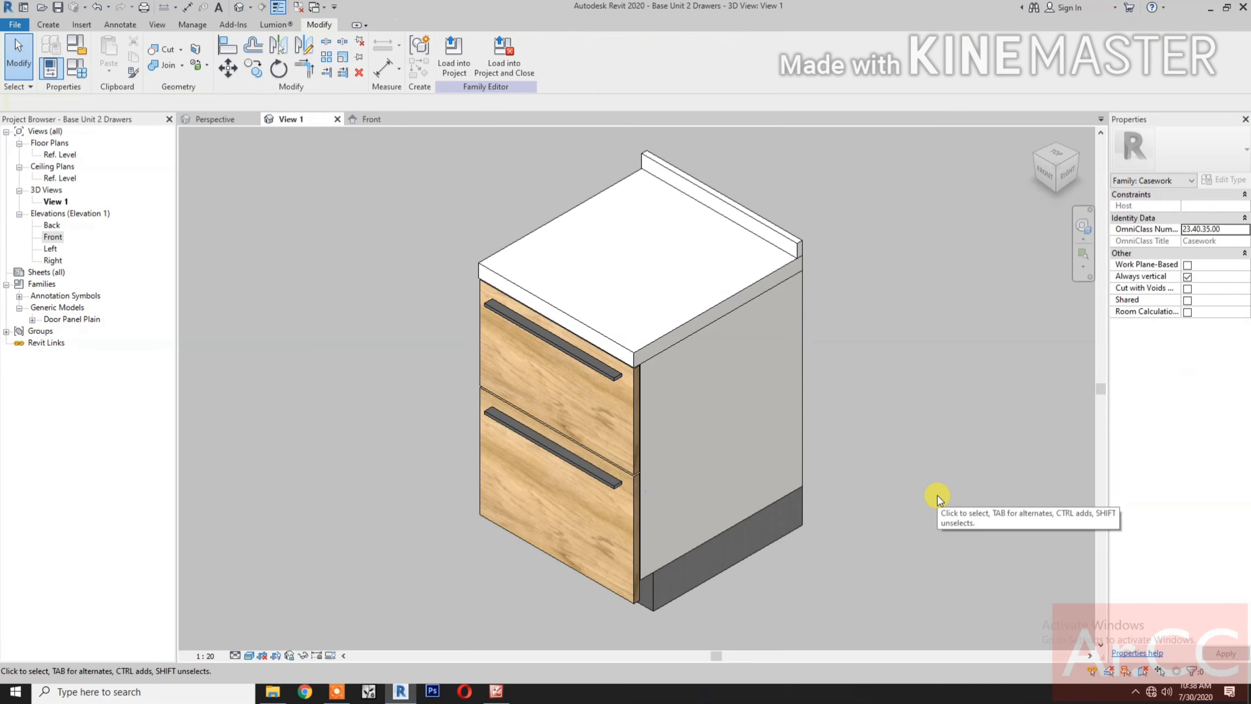
Step: Save the Base Unit 2 Drawers family, then load it into the Casework Design project and close it
click(65, 11)
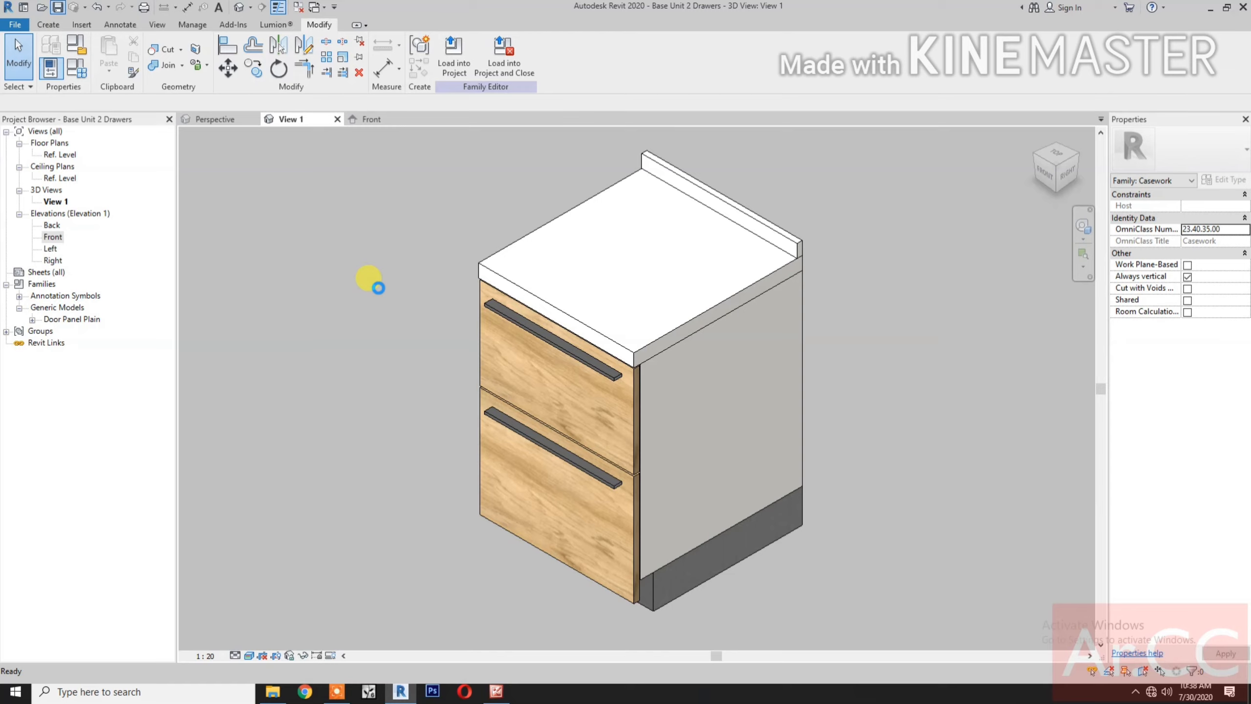
click(499, 74)
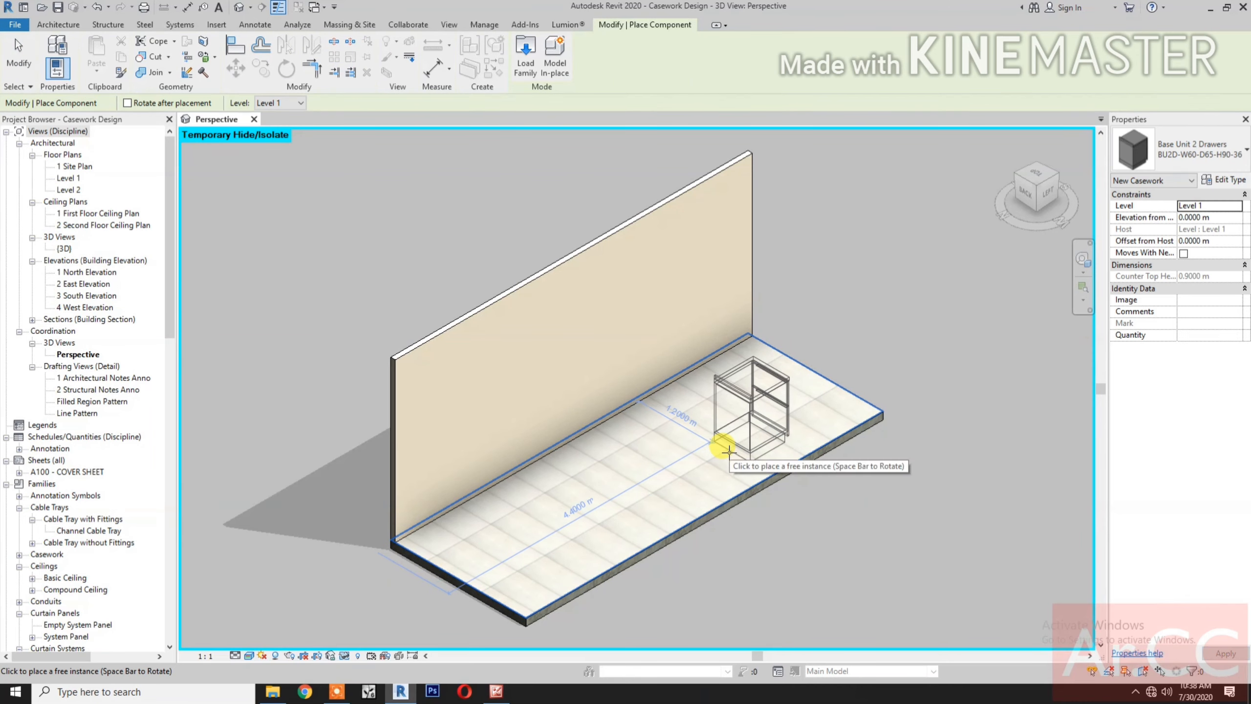
Step: Place a BU2D-W60-D65-H90-36 unit on the tiled floor and rotate it so its drawers face away from the wall
click(727, 450)
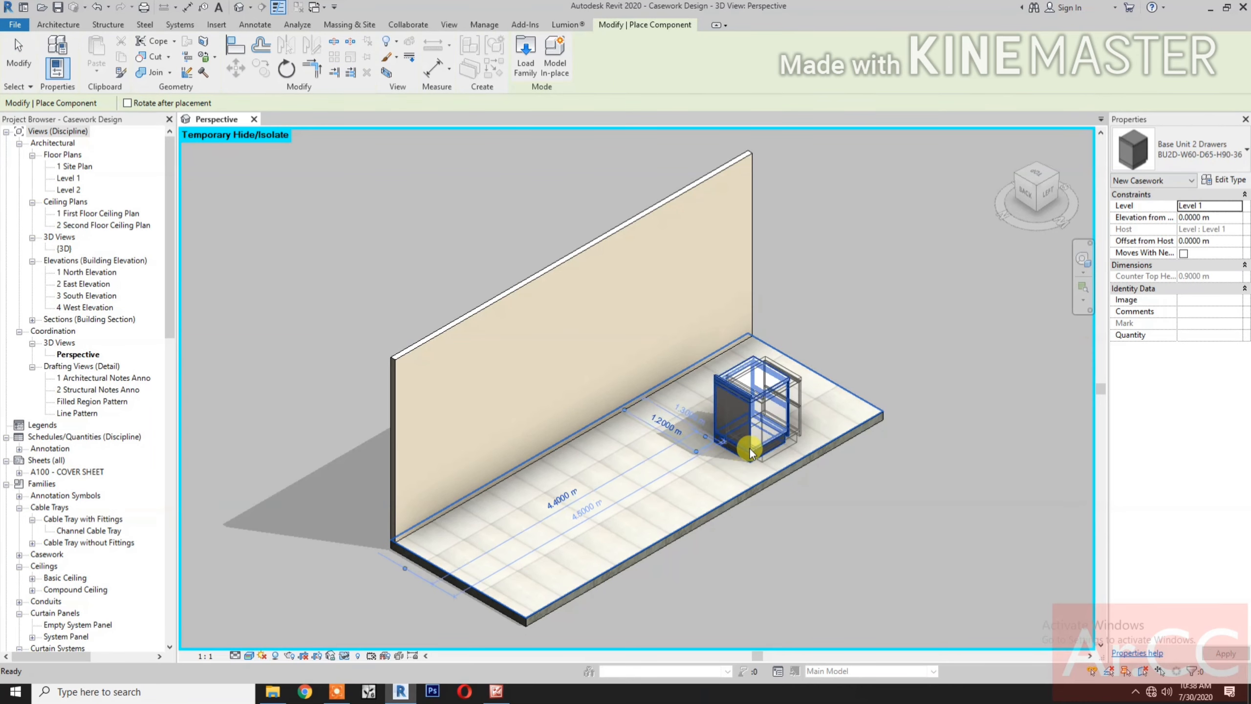
key(Escape)
key(Escape)
click(749, 448)
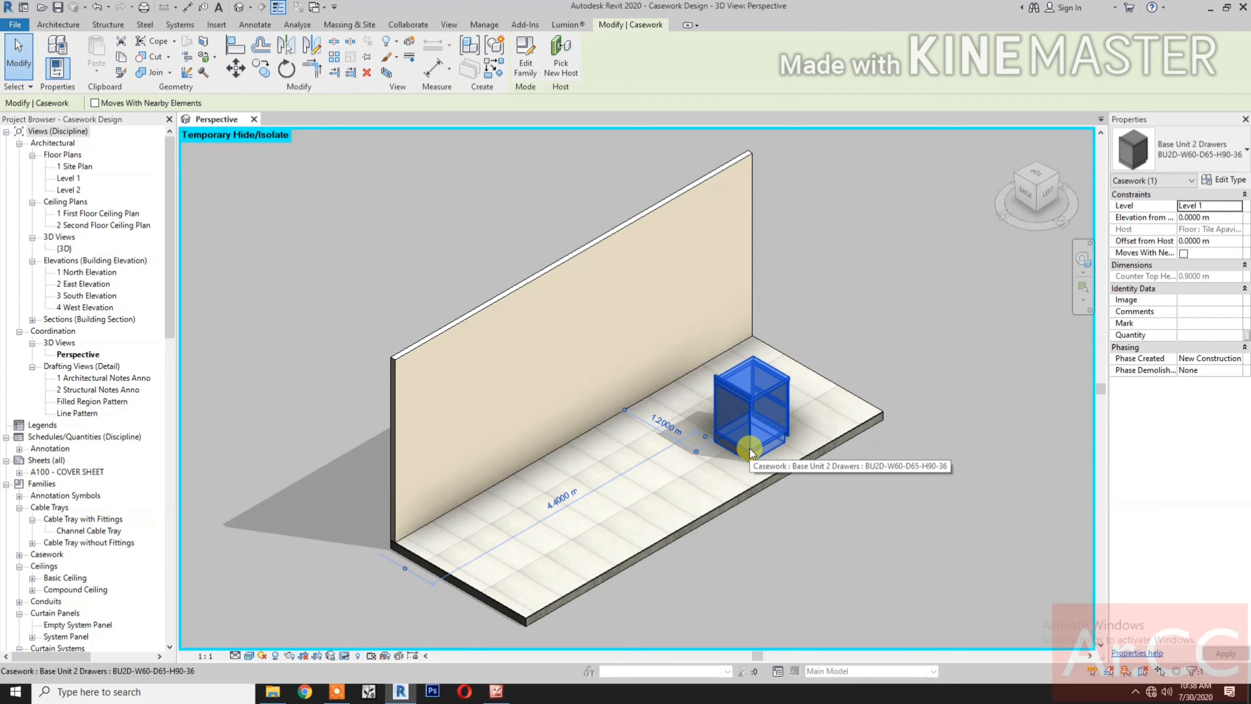
key(space)
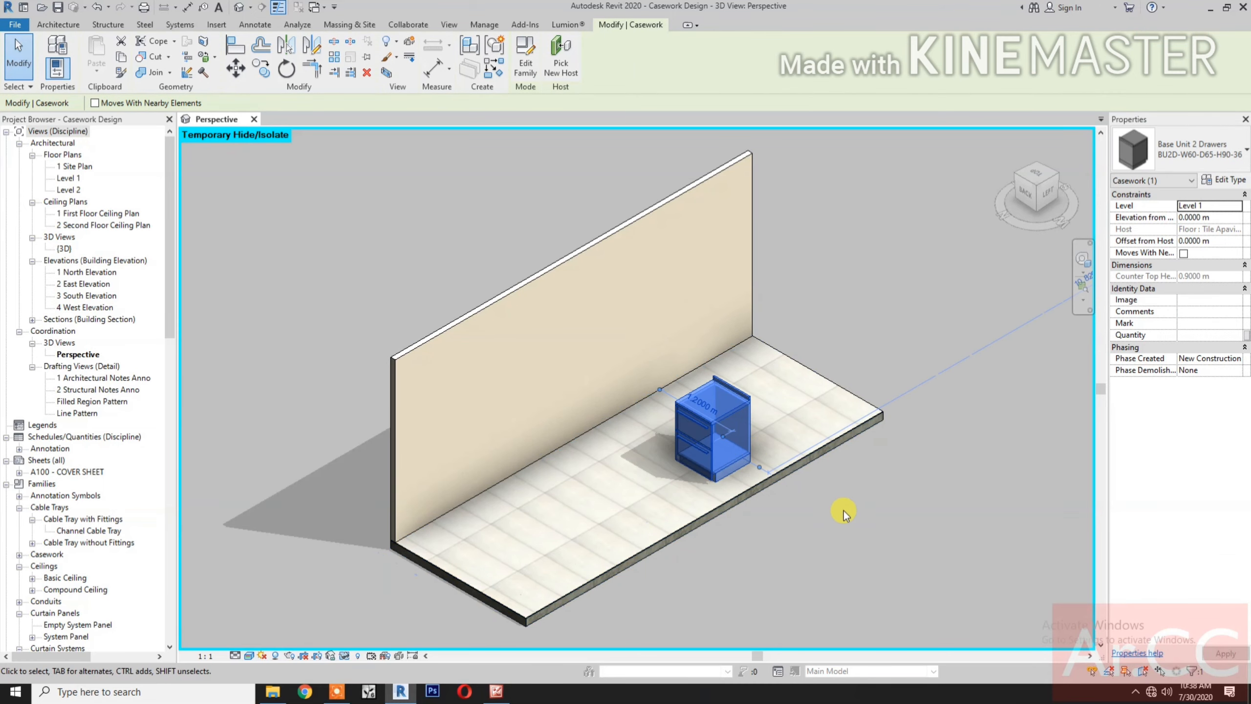
key(Escape)
Step: Mirror a copy of the placed base unit about its side face and change the copy's type to BU2D-W60-D65-H90-24
scroll(844, 519, up, 3)
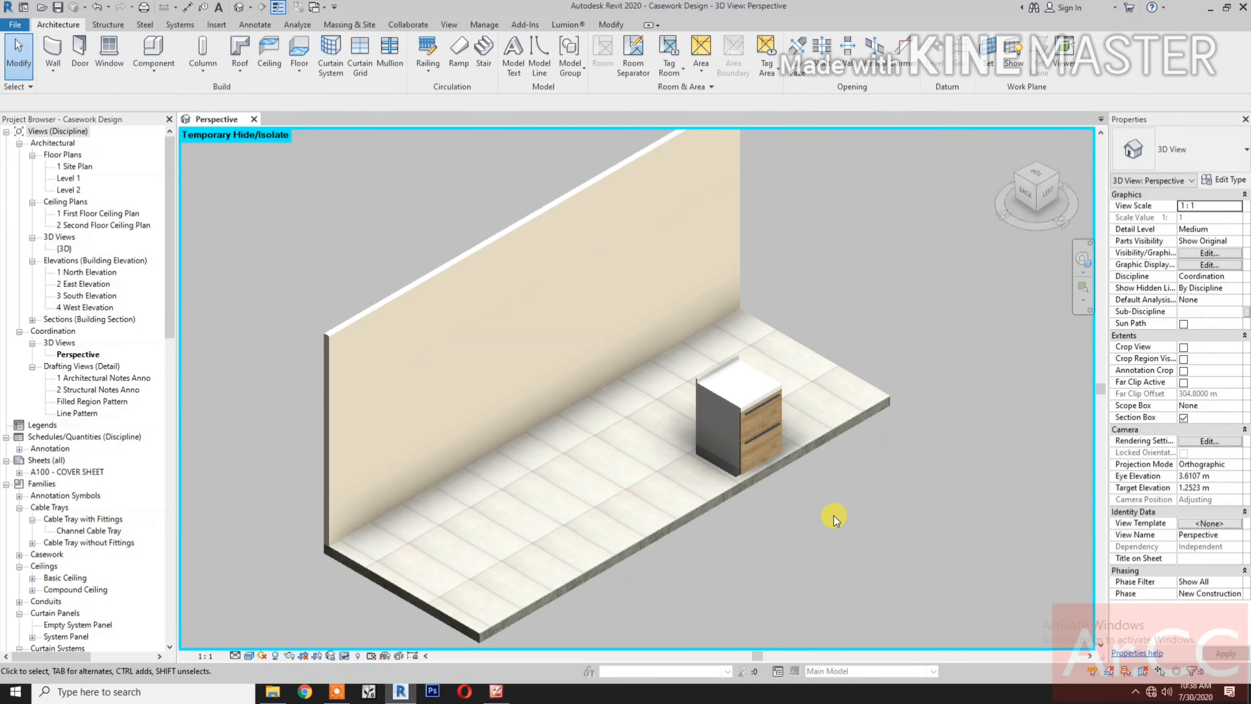
click(730, 393)
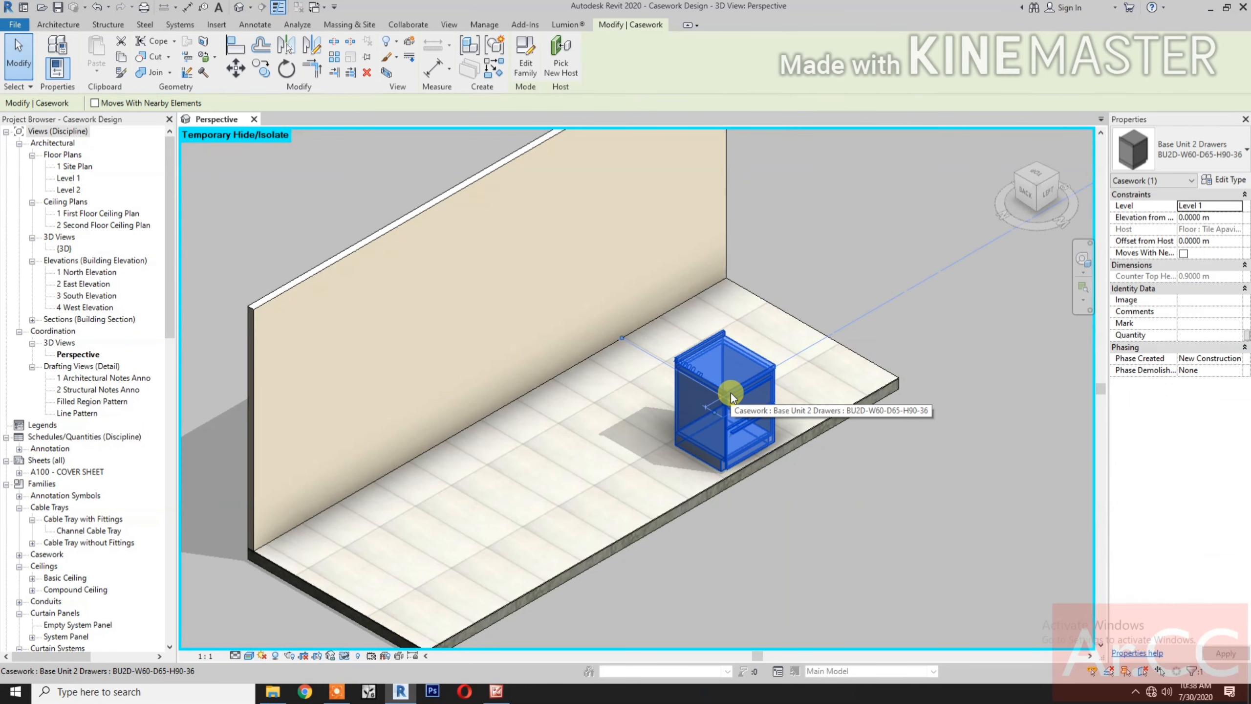
key(m)
key(m)
scroll(715, 398, up, 2)
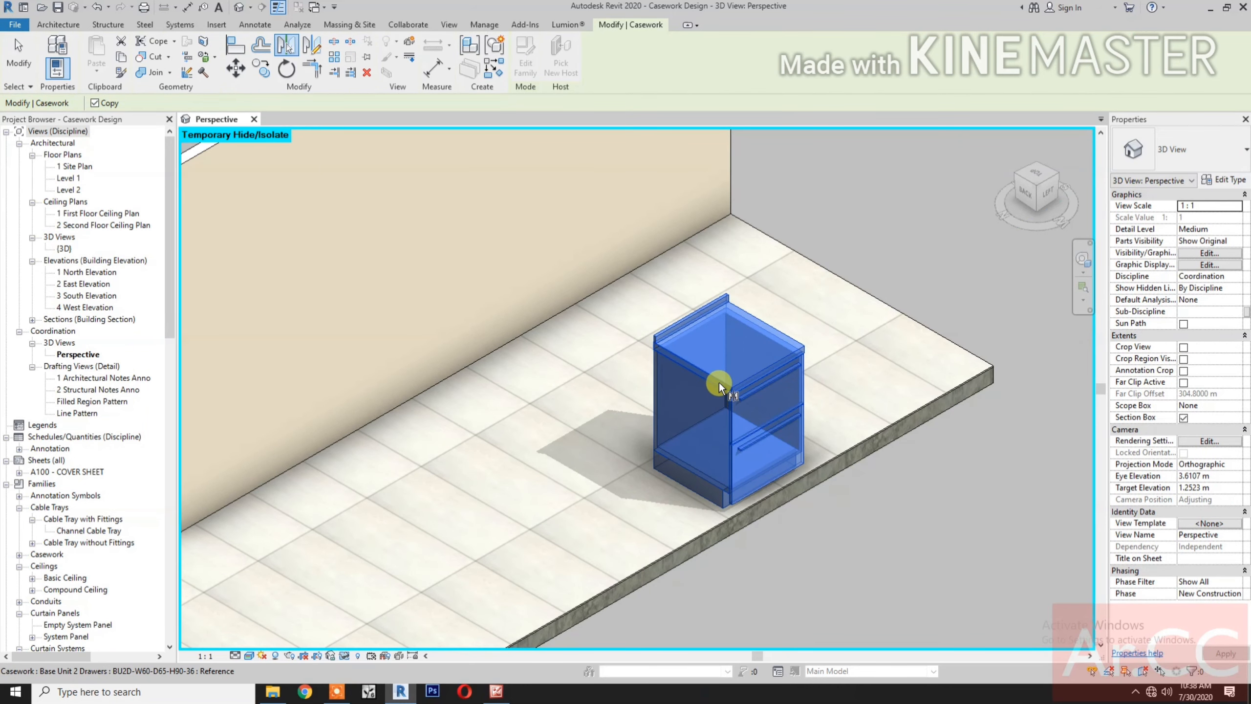
click(750, 469)
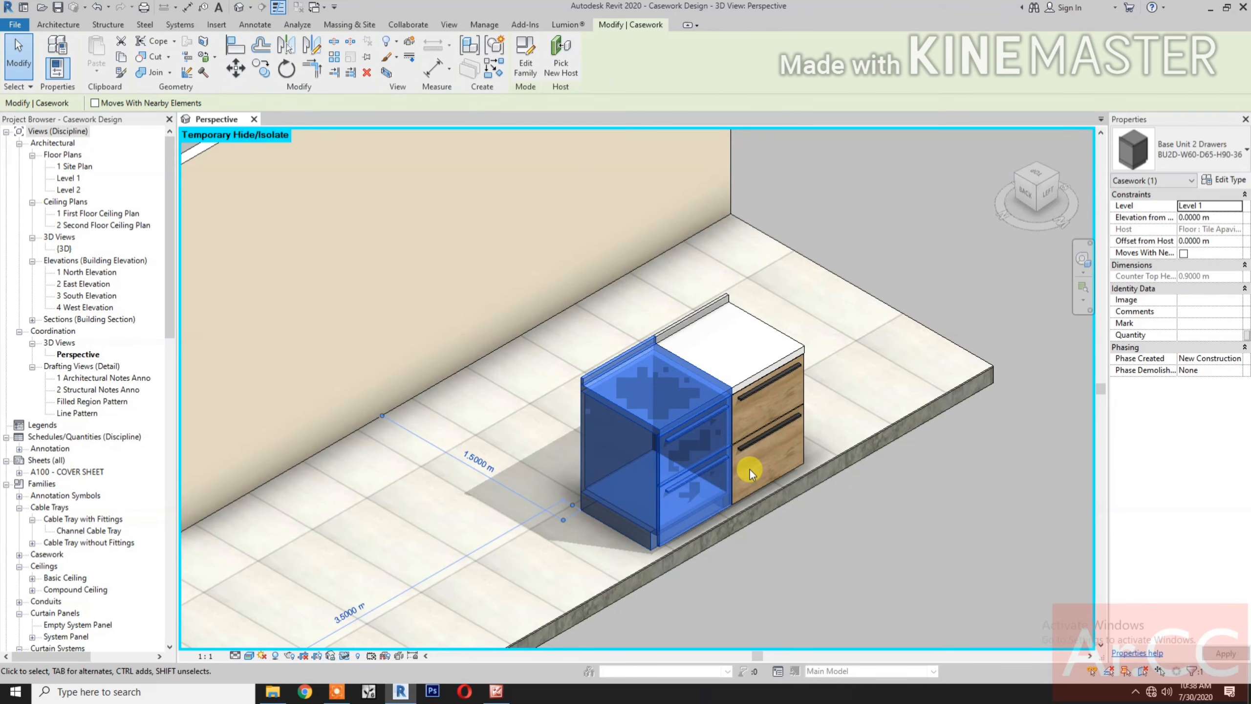
click(1189, 166)
click(1148, 237)
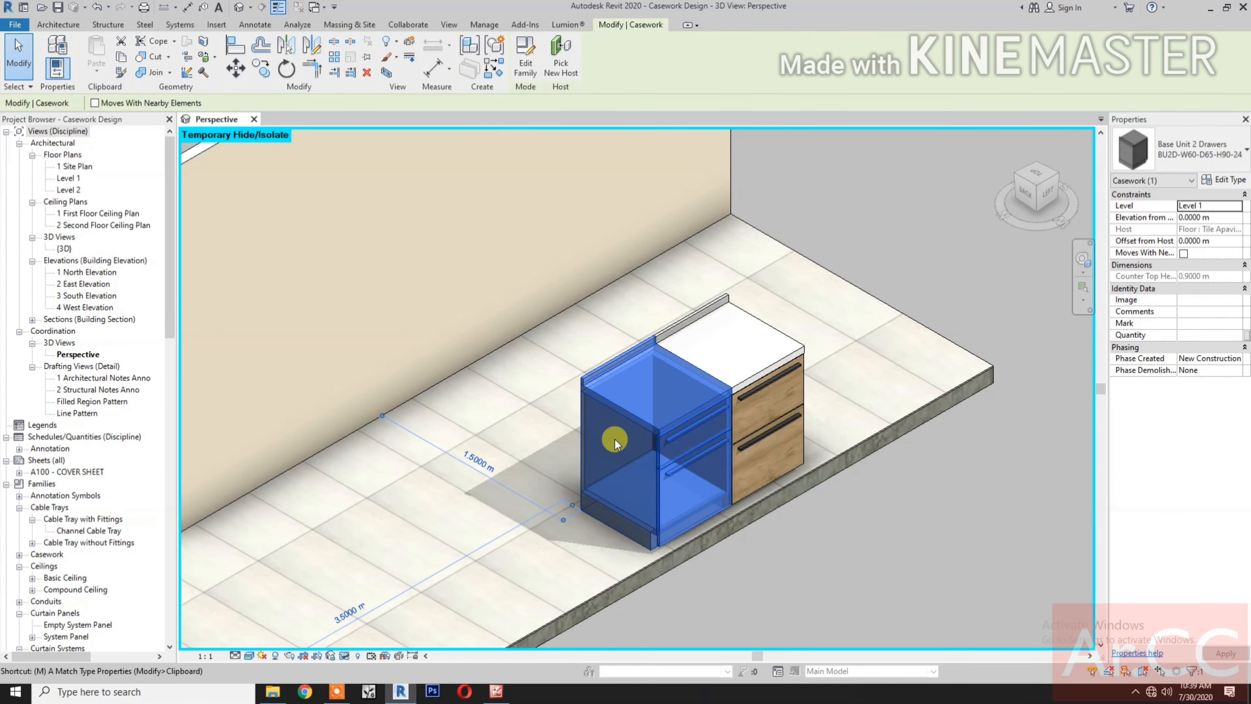
Step: Mirror a copy of the BU2D-W60-D65-H90-24 unit about its free side and change the new copy's type to BU2D-W60-D65-H90-12
key(m)
key(m)
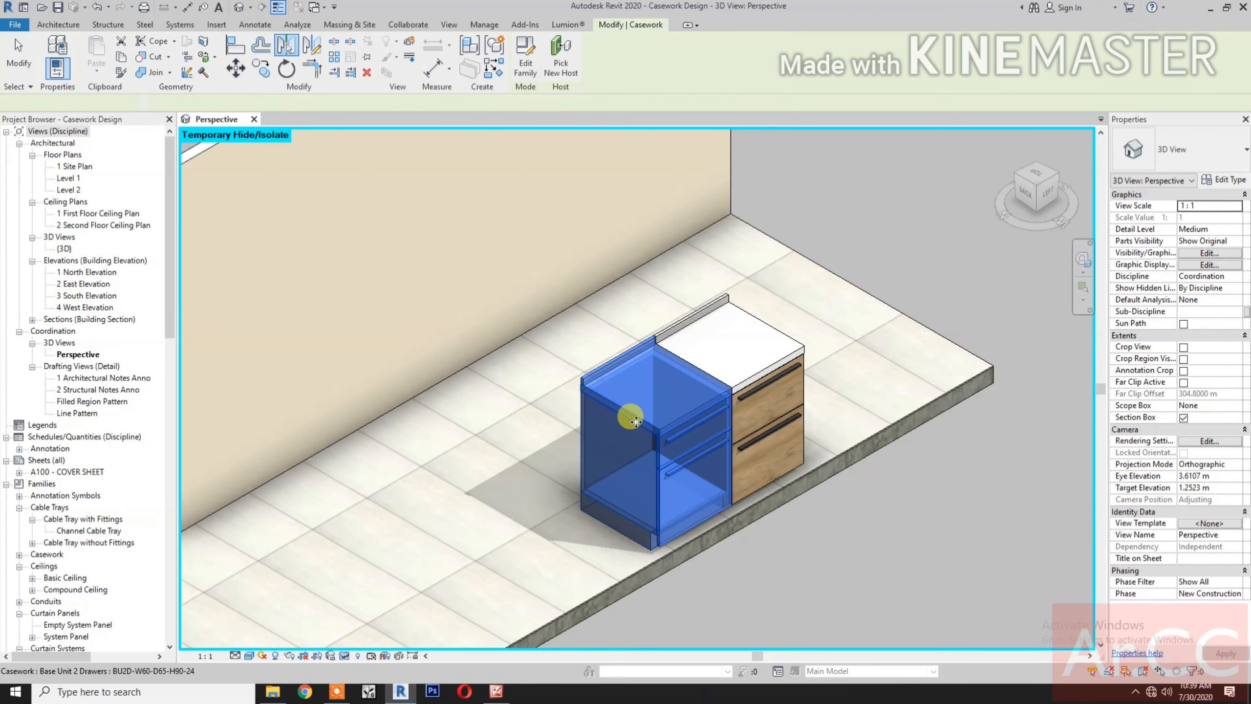
click(636, 421)
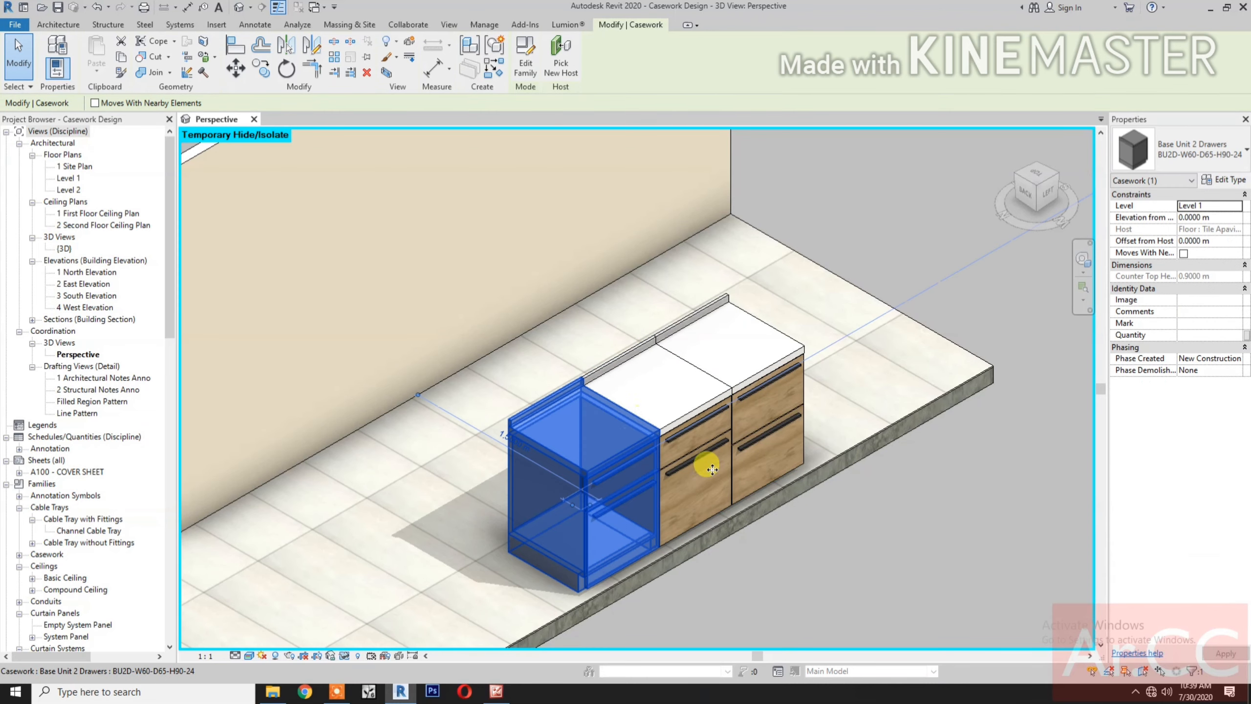
click(1218, 154)
click(1176, 222)
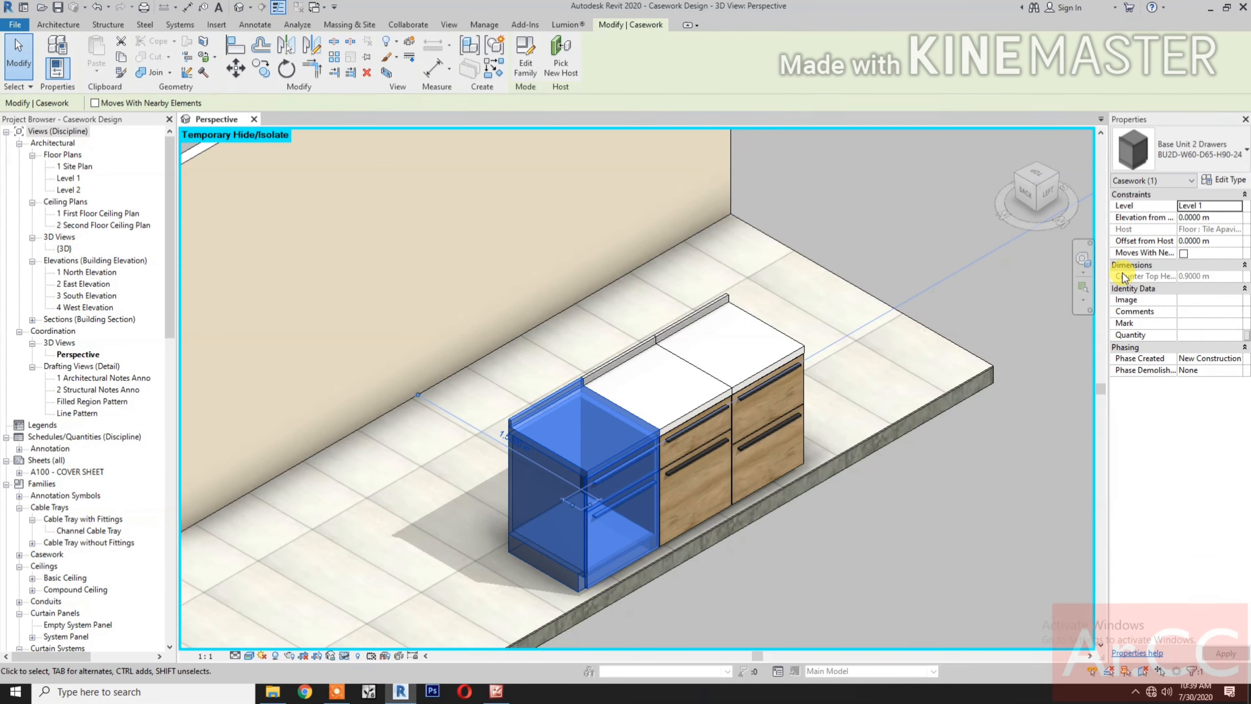
click(946, 493)
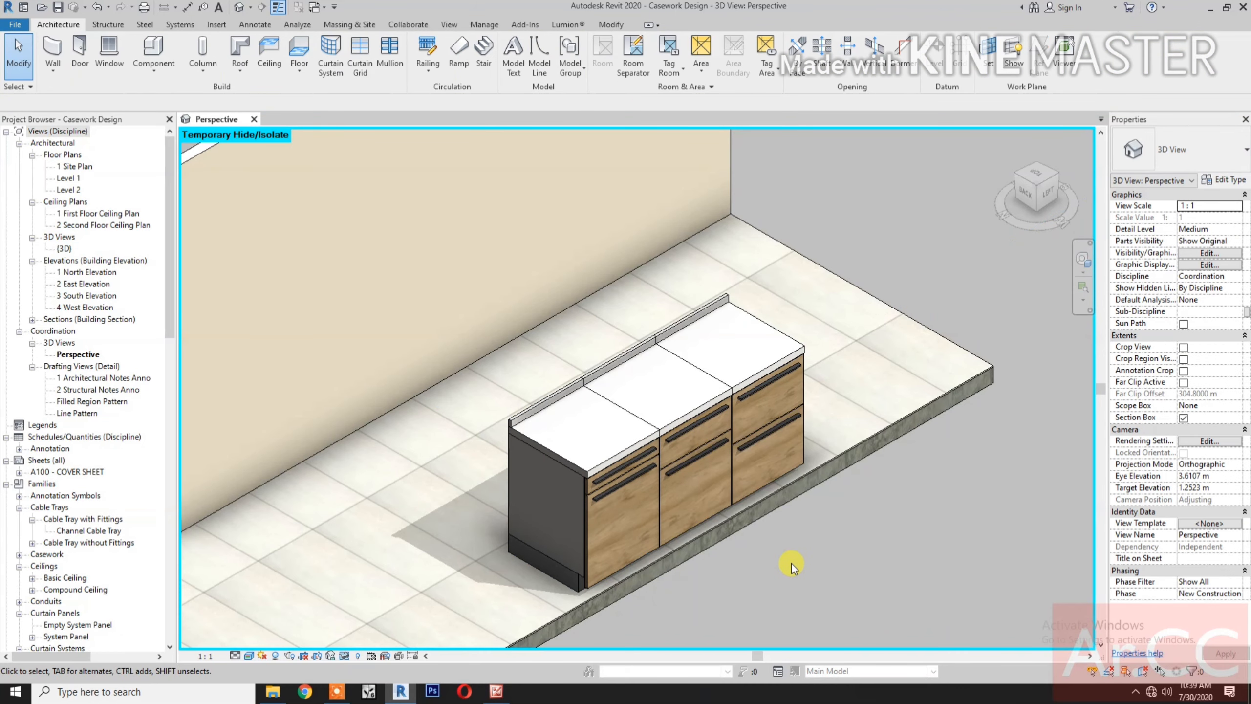
scroll(792, 563, up, 3)
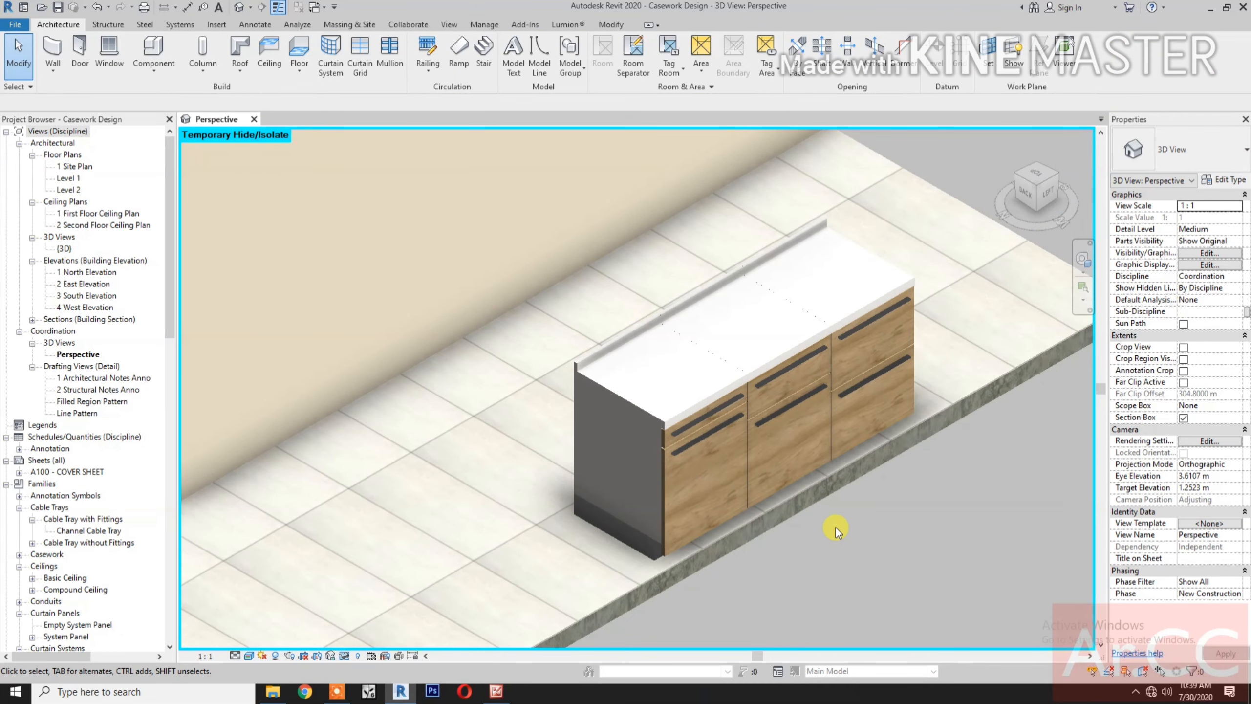